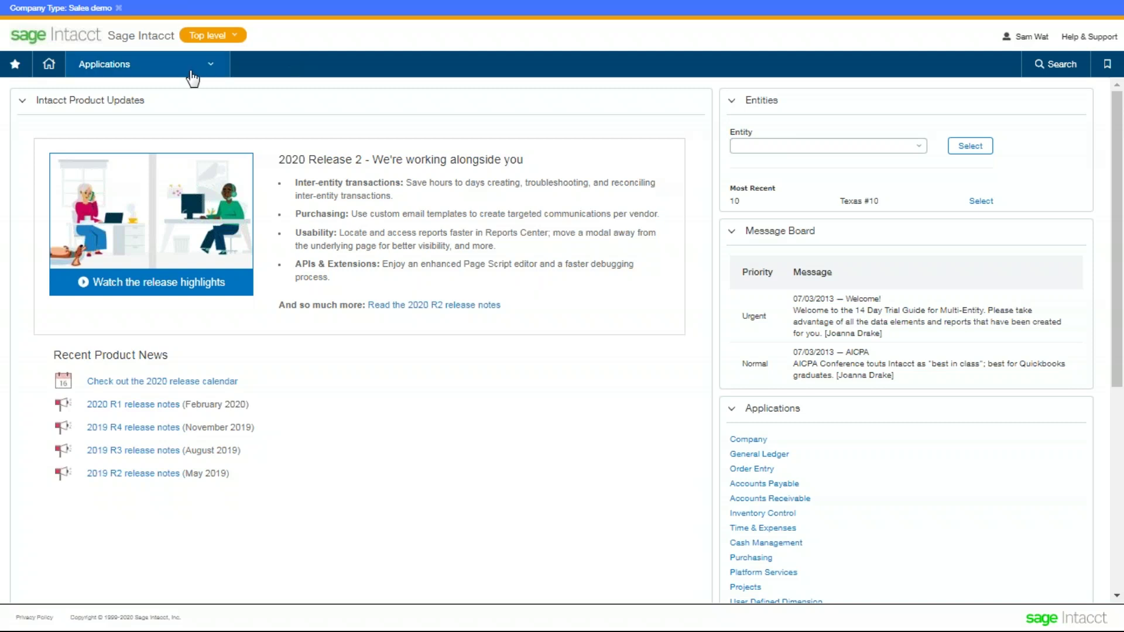
- Open the Bimser International dashboard from the Applications menu's Dashboards list
left_click(208, 63)
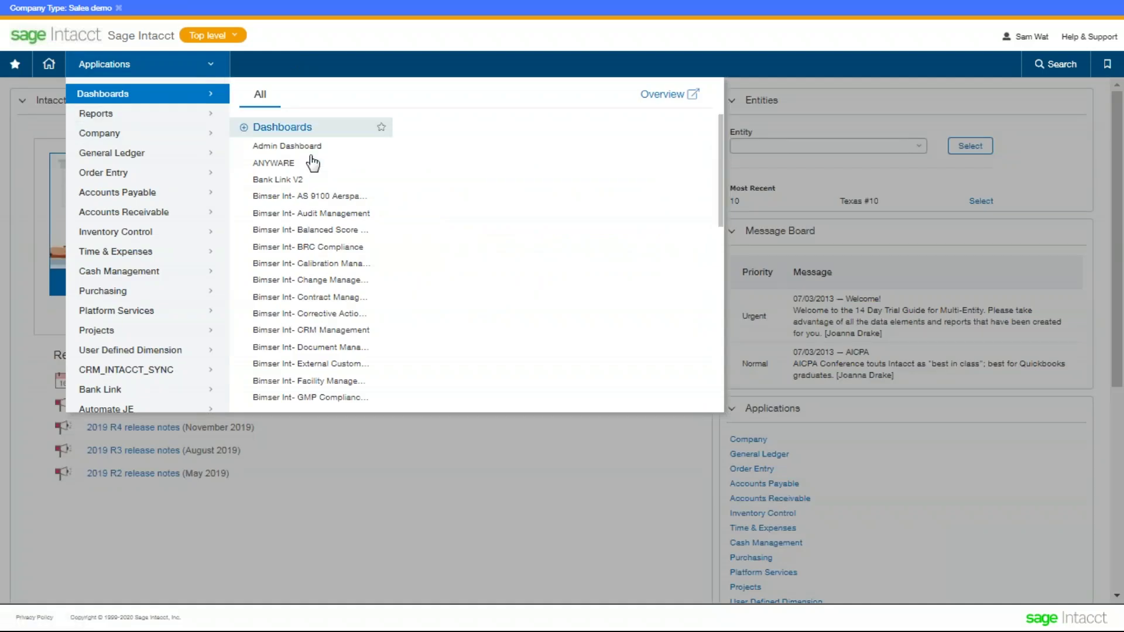
scroll(336, 198, "down", 1)
scroll(336, 198, "down", 6)
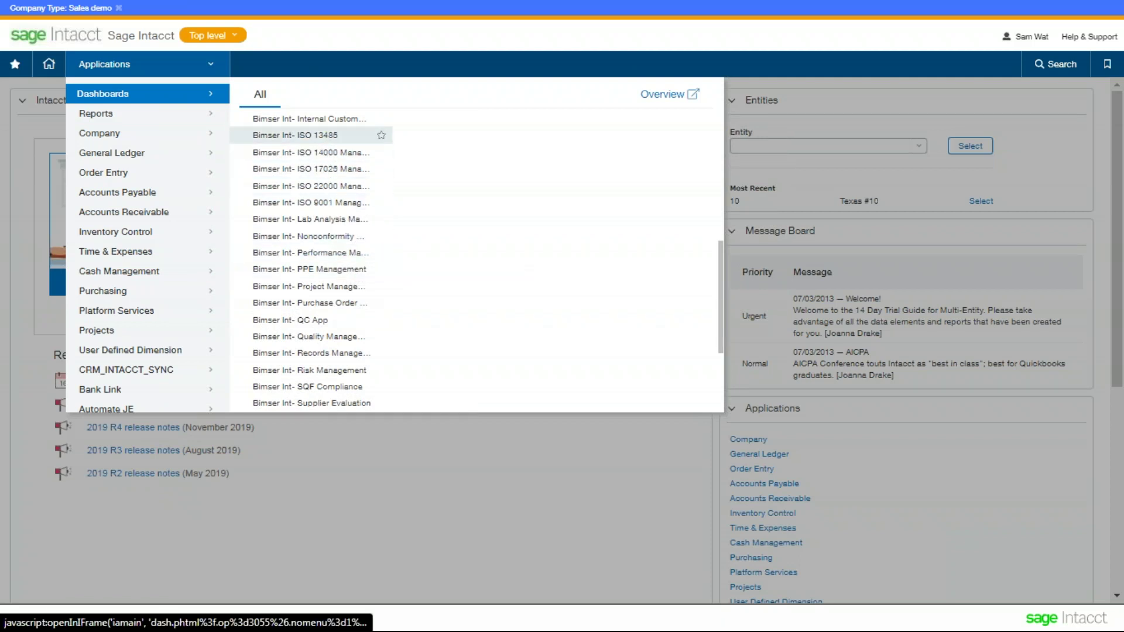
scroll(348, 167, "down", 2)
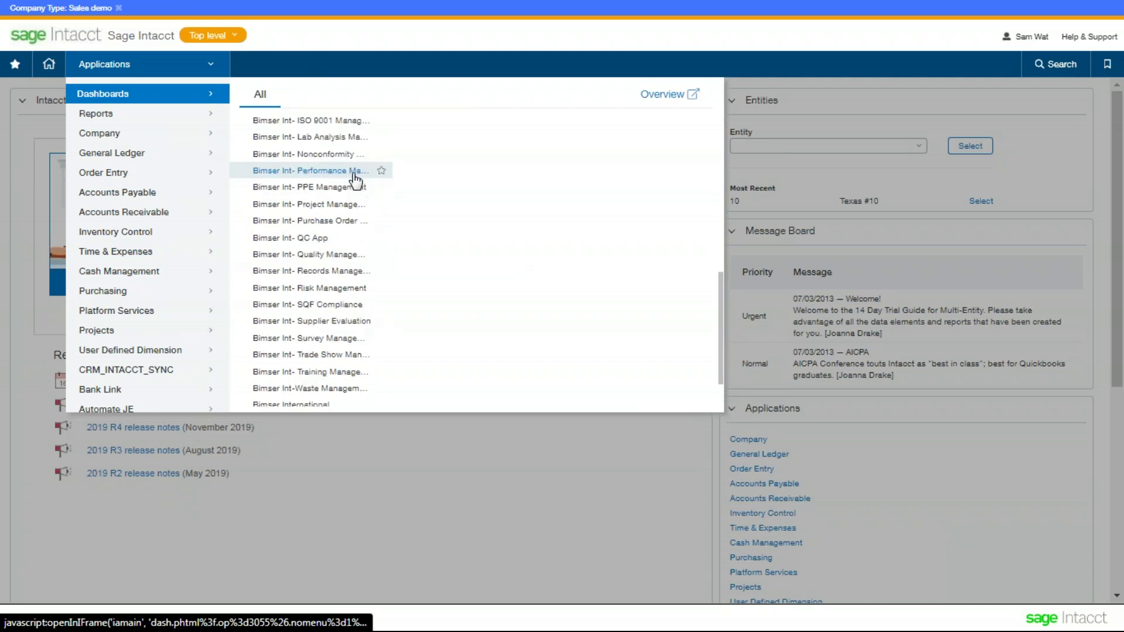
scroll(343, 260, "down", 3)
left_click(341, 352)
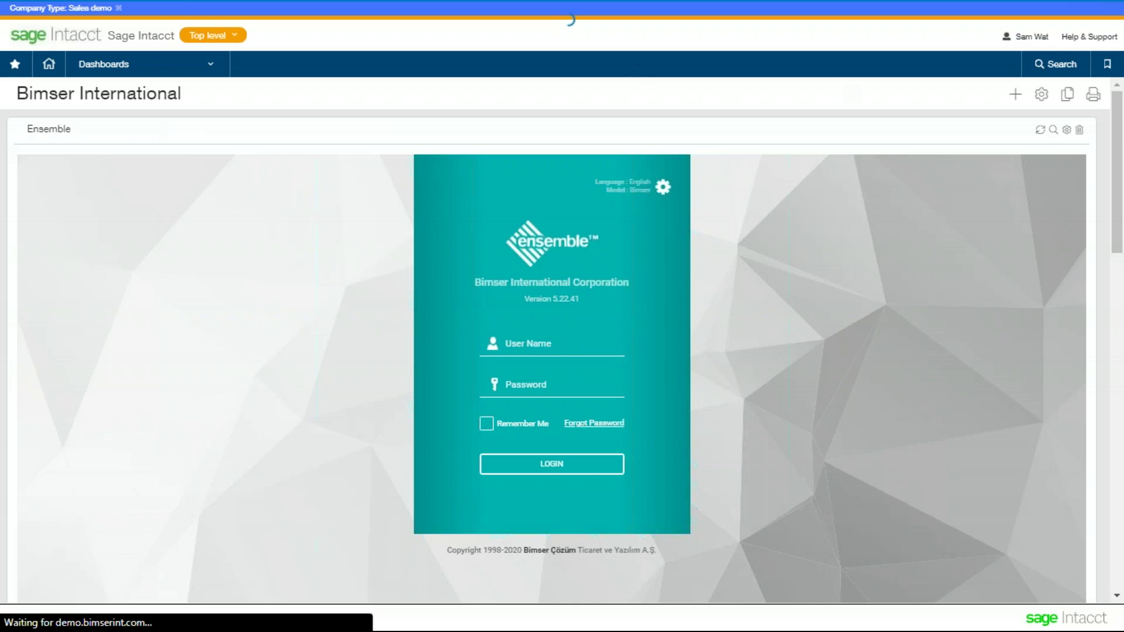
- Collapse the Ensemble and QDMS panels to reveal the eBA login
left_click(19, 138)
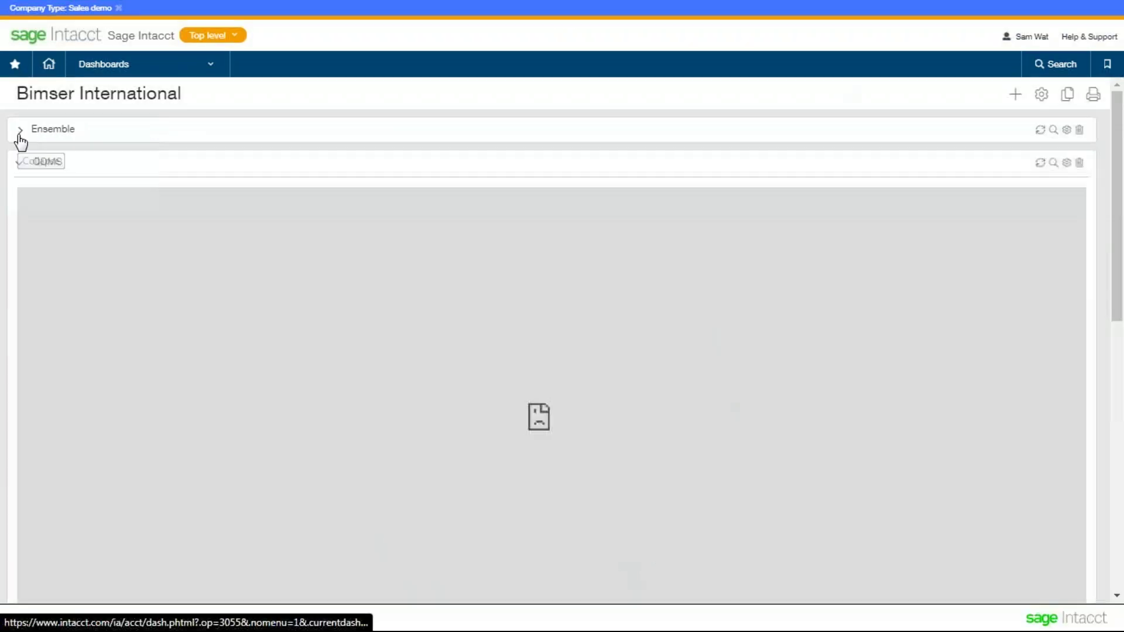
left_click(19, 170)
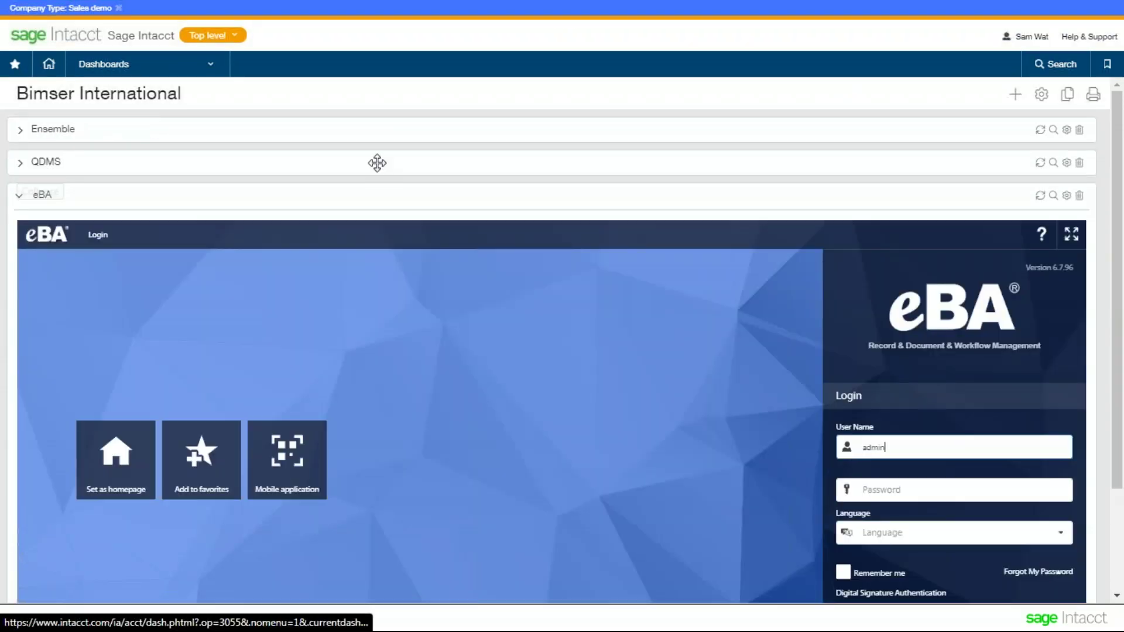
scroll(377, 161, "down", 2)
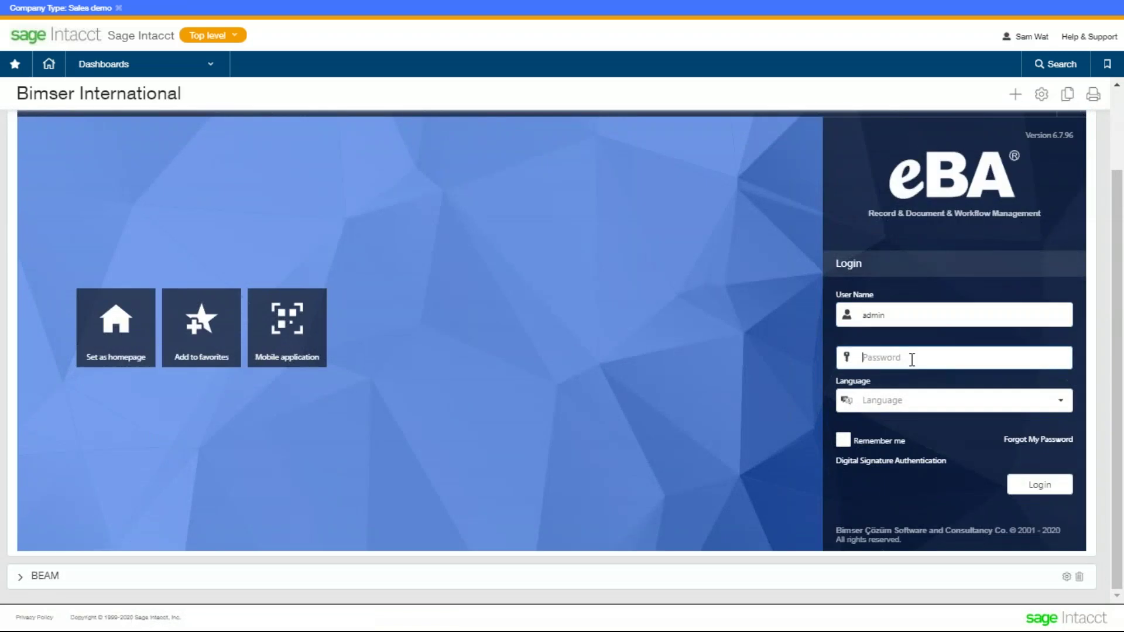
- Log in to eBA with the account password and Remember me, then open Business Partner Registration approvals
left_click(864, 357)
key("ctrl+v")
left_click(843, 440)
left_click(1038, 485)
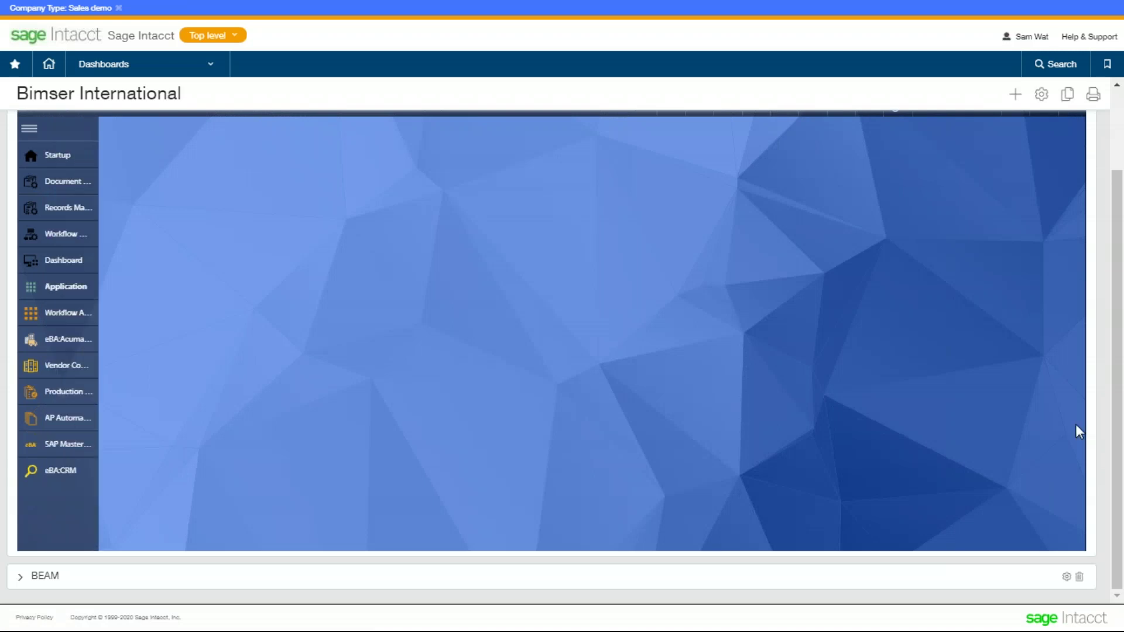
left_click_drag(1118, 329, 1118, 312)
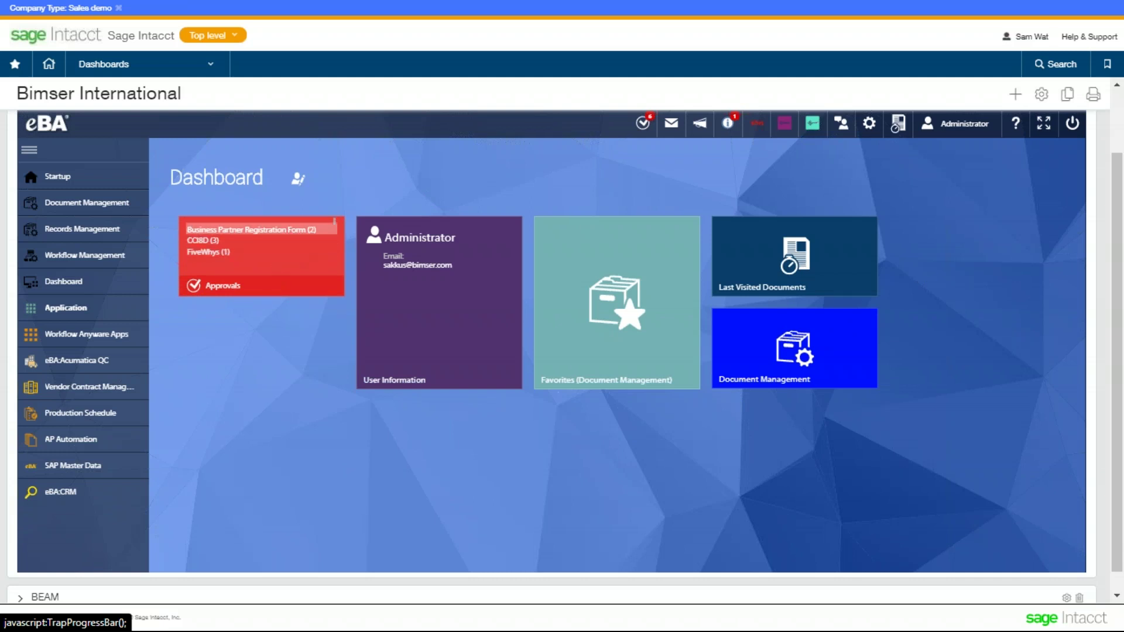
left_click(252, 229)
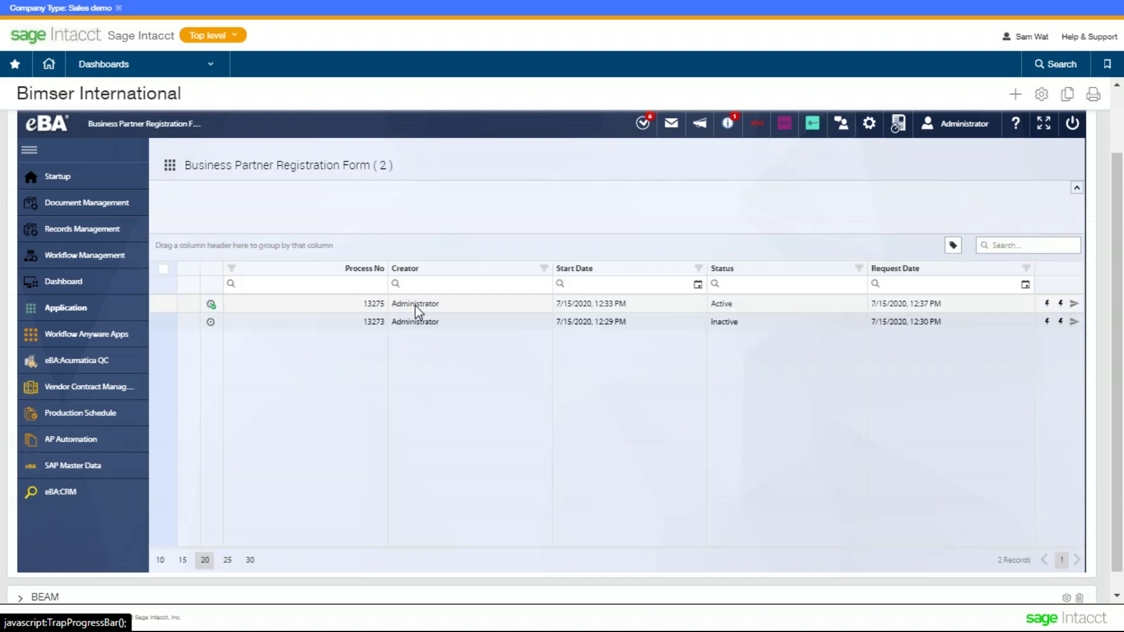
- Review the Business Partner Registration Form for process 13275, then close it and the process list
left_click(416, 305)
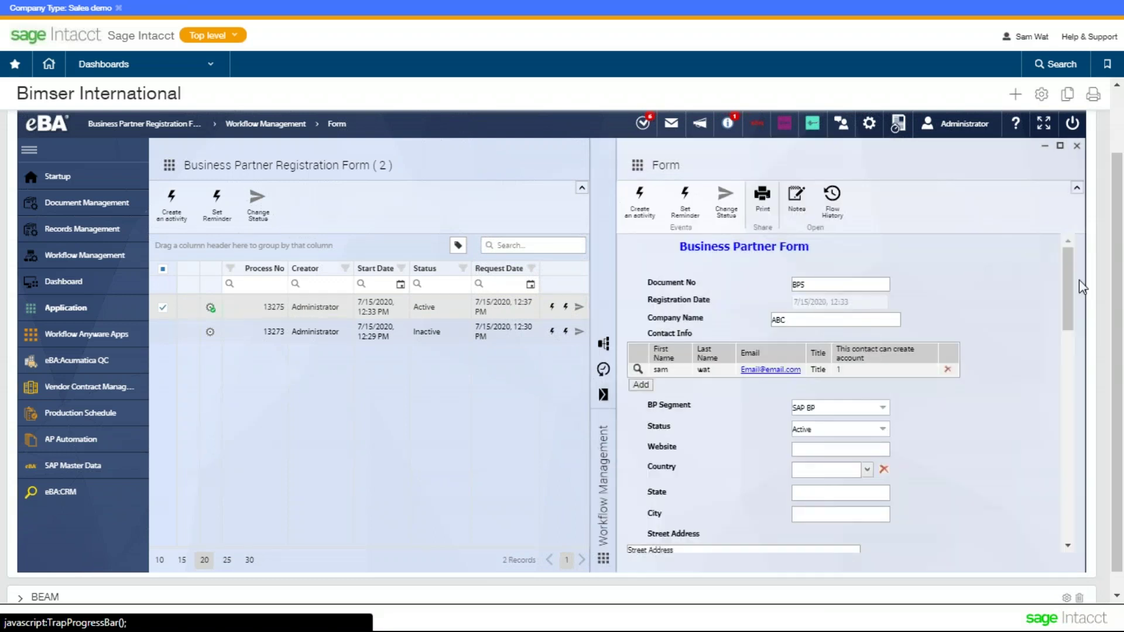
left_click_drag(1068, 272, 1064, 433)
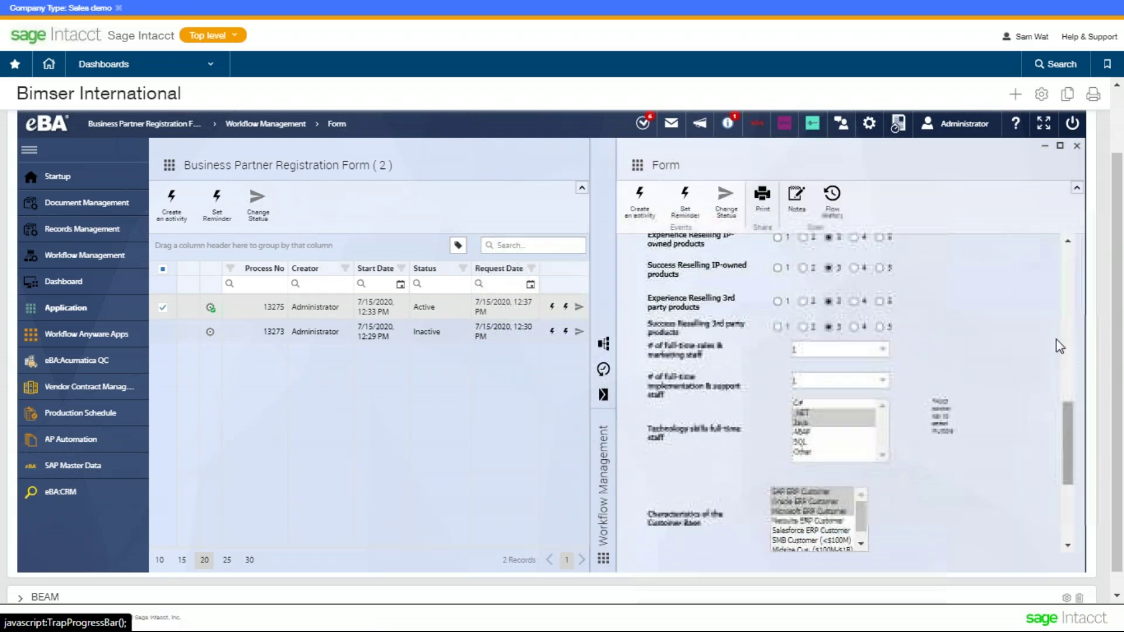
left_click(1077, 151)
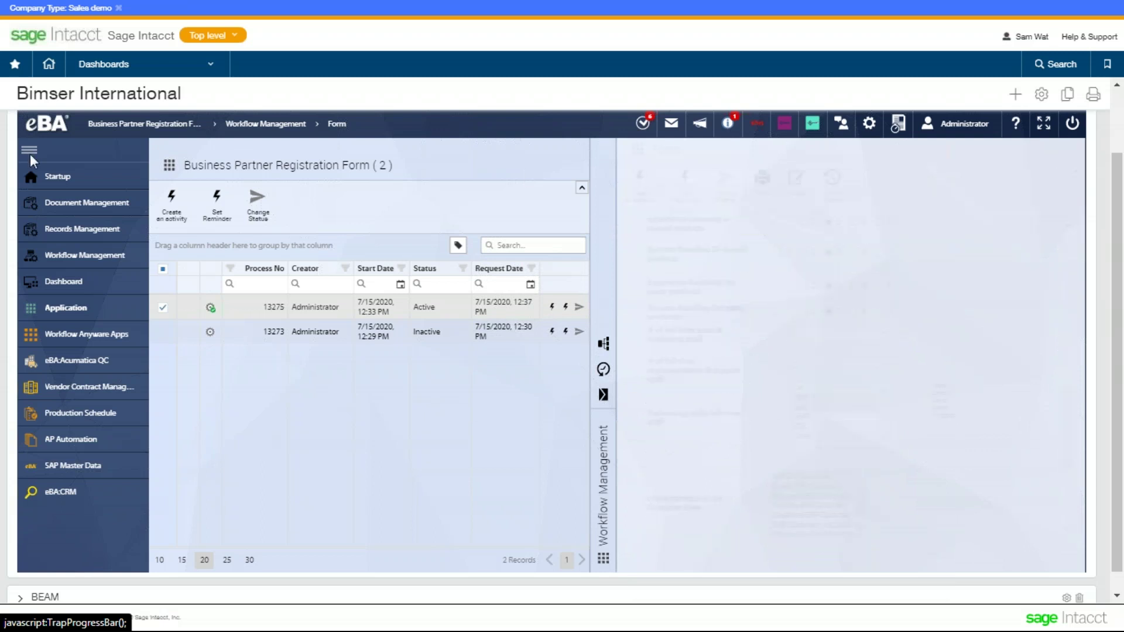
left_click(73, 185)
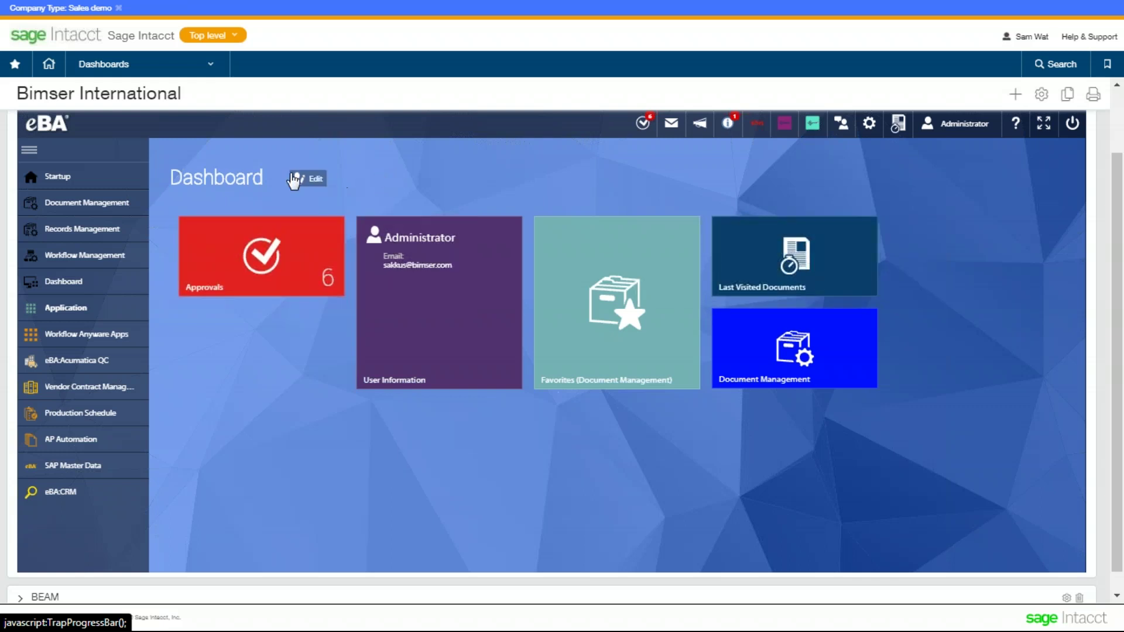
left_click(92, 307)
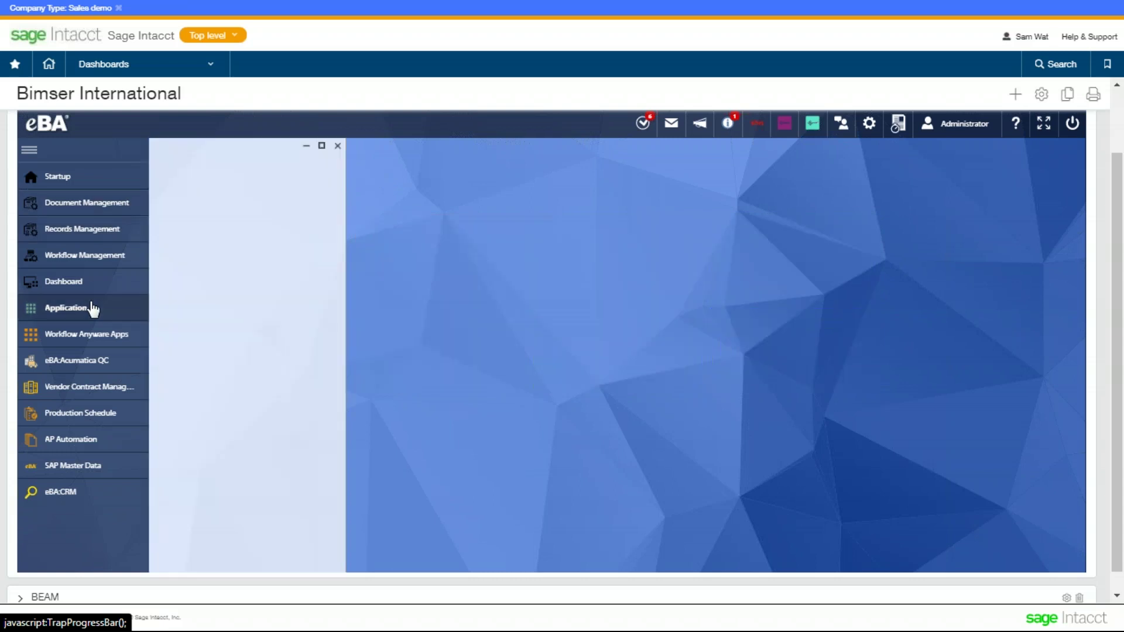
- Start a New BP form under eBA: ERP > eBA:CRM > Business Partner
left_click(118, 313)
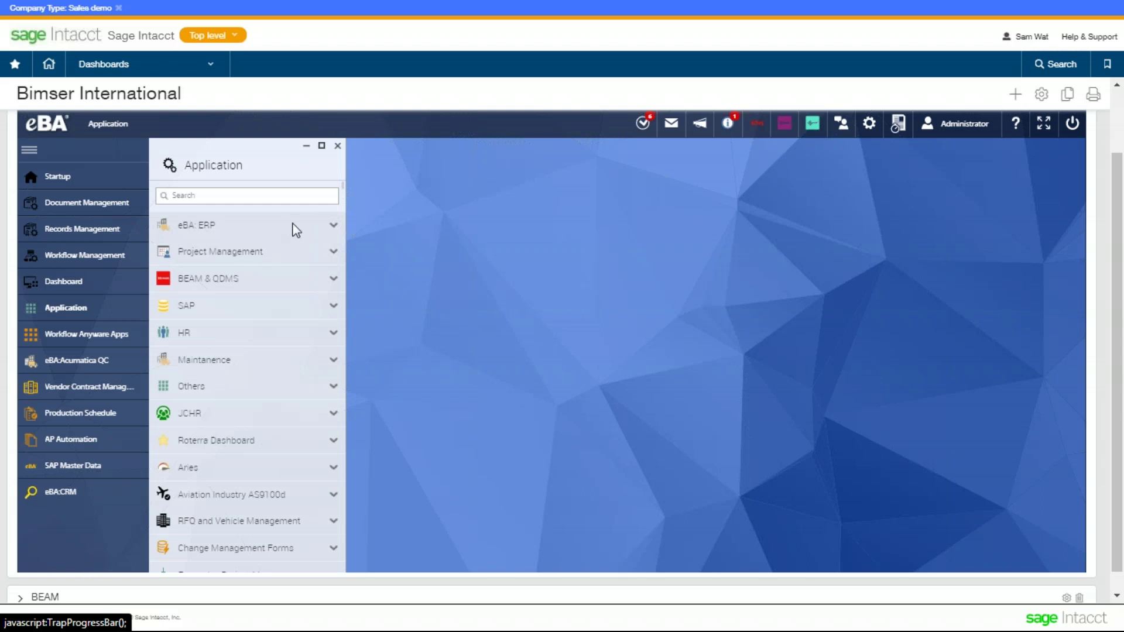
left_click(293, 224)
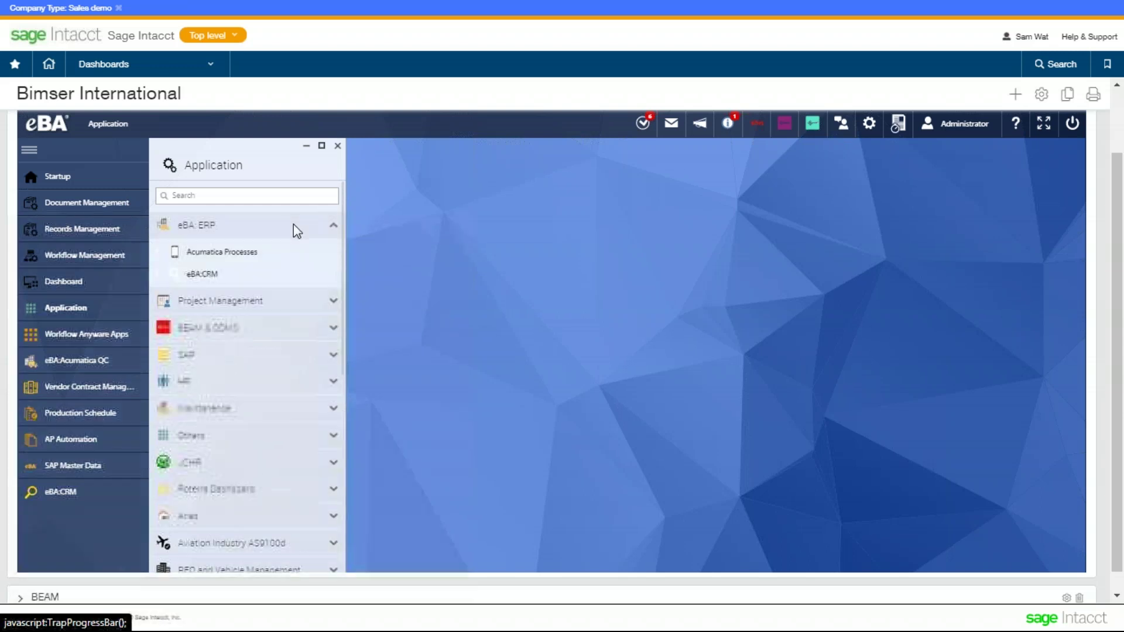
left_click(230, 281)
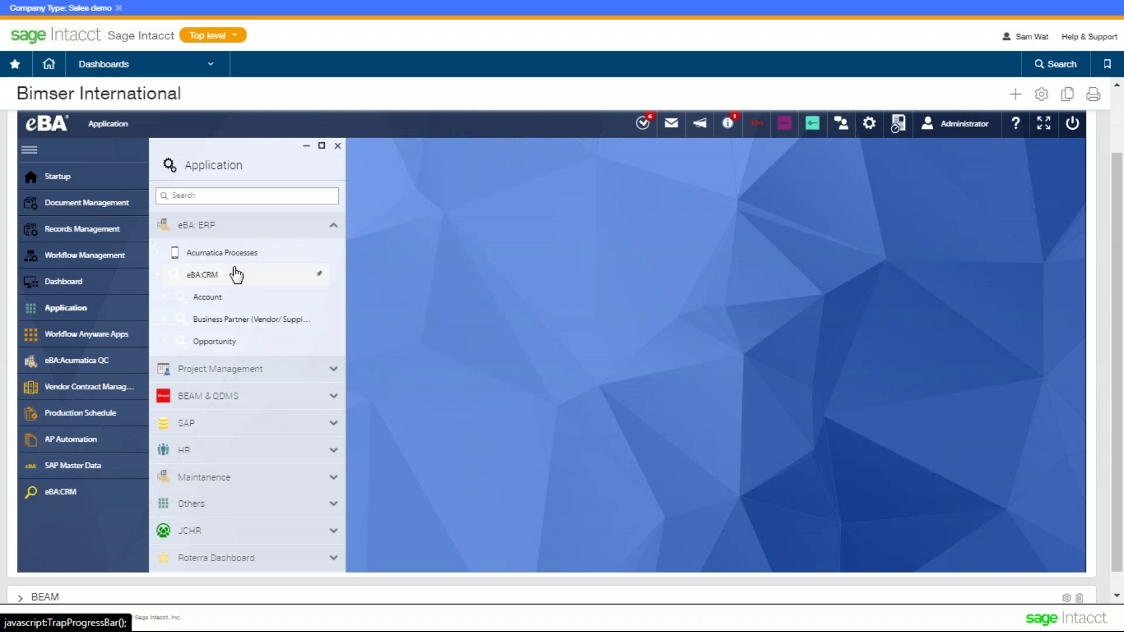
left_click(276, 317)
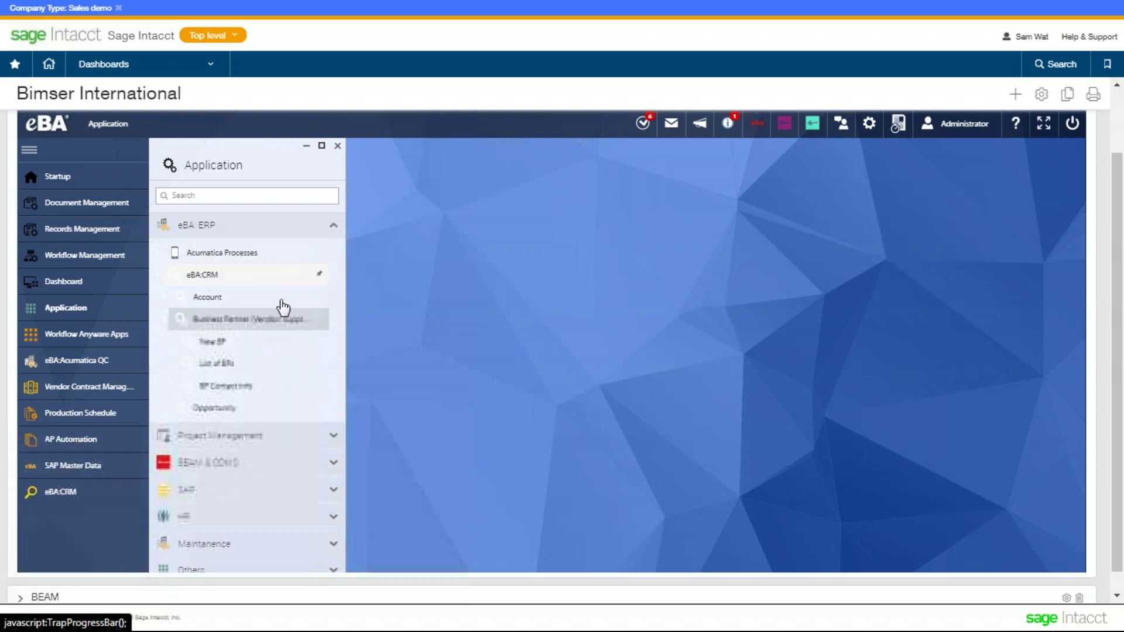
left_click(264, 346)
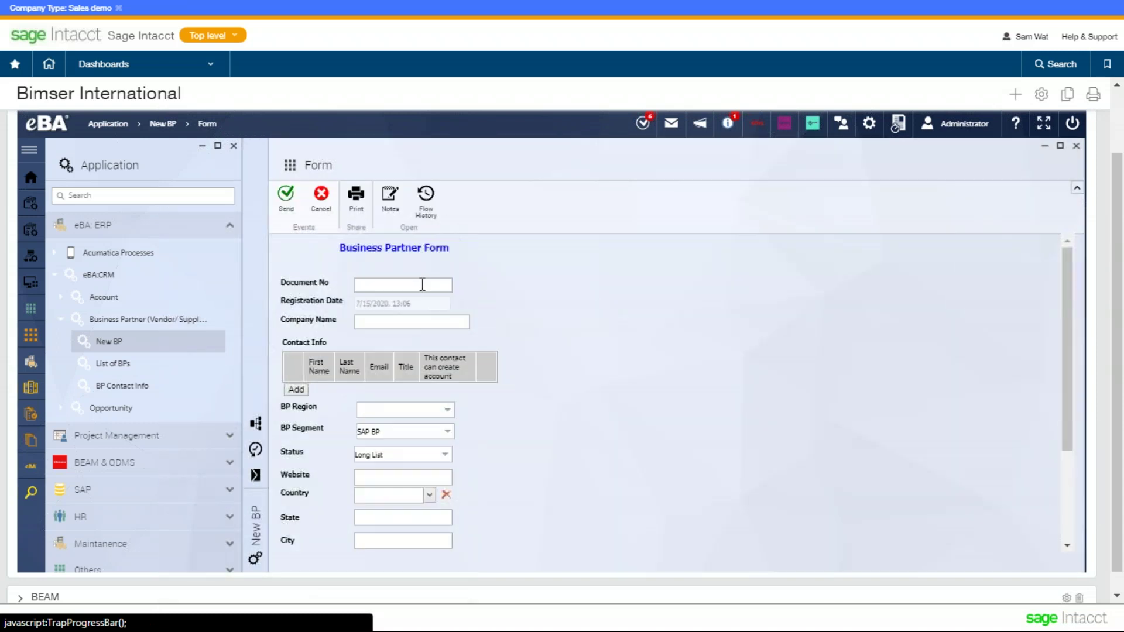
- Enter 'Bimser International' as the Company Name and add a new contact under Contact Info
key("ctrl+plus")
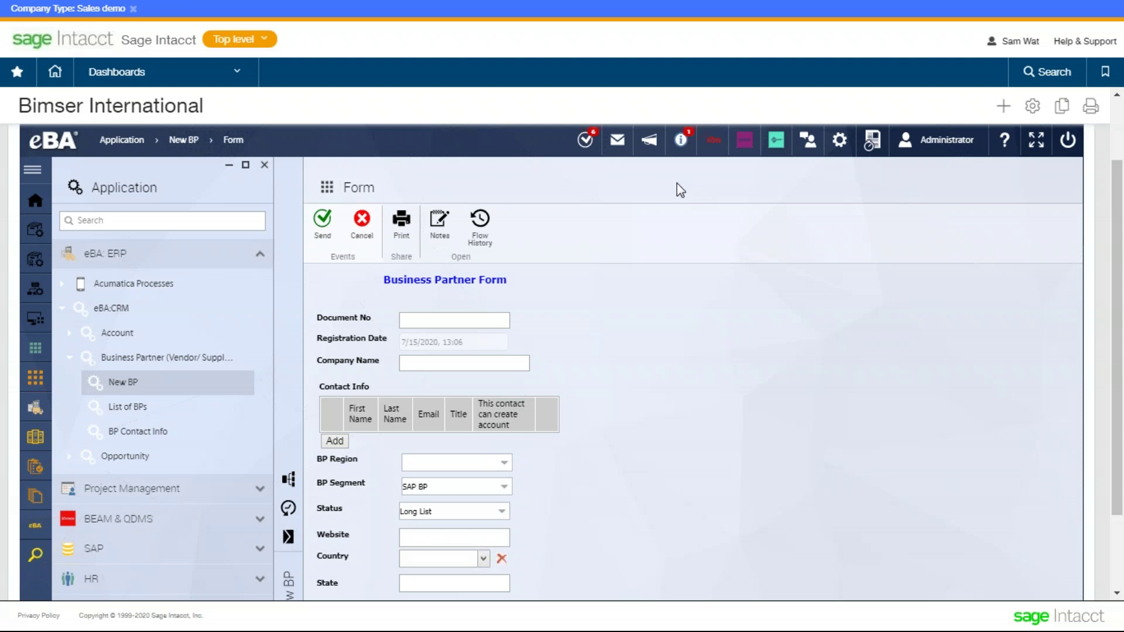
left_click(456, 322)
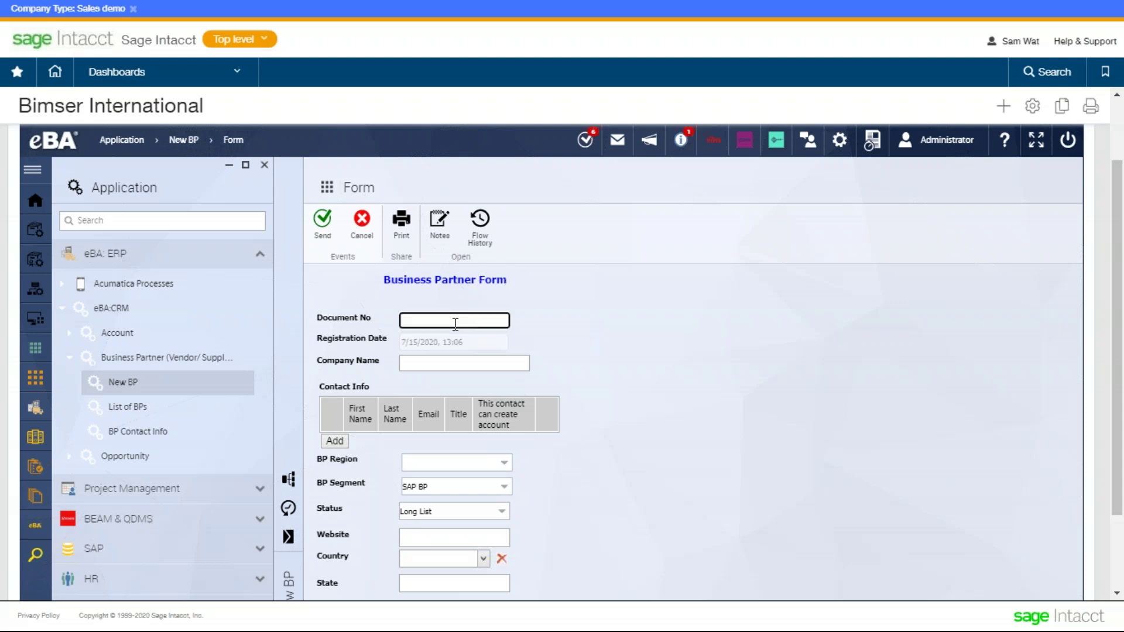
left_click(460, 361)
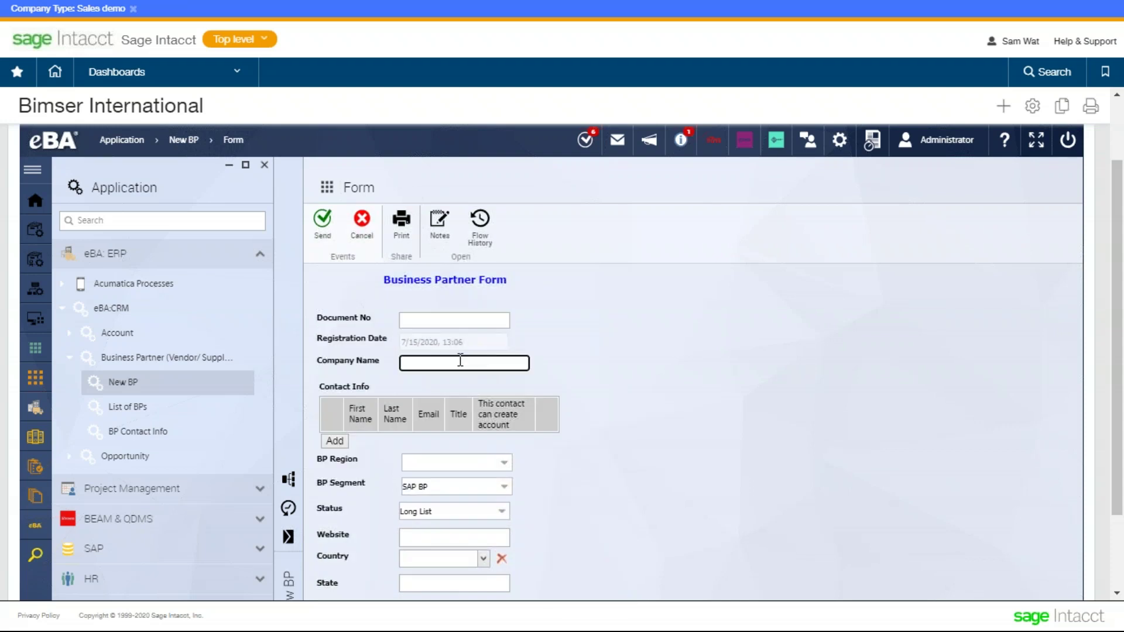
type("Bimser International")
left_click(684, 333)
scroll(543, 331, "down", 1)
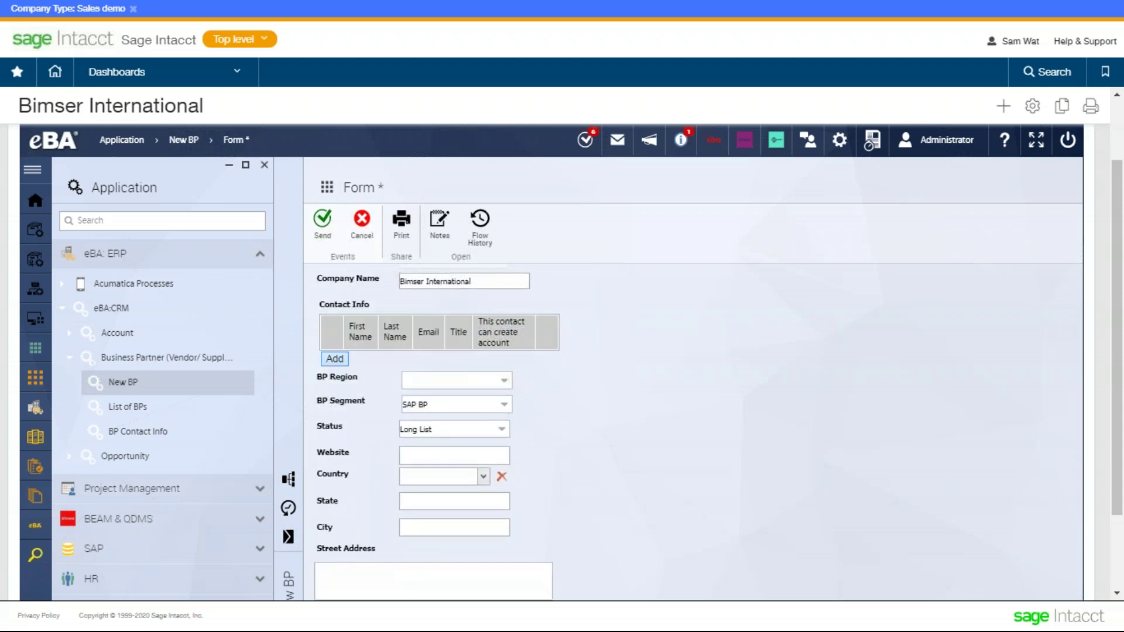
left_click(334, 359)
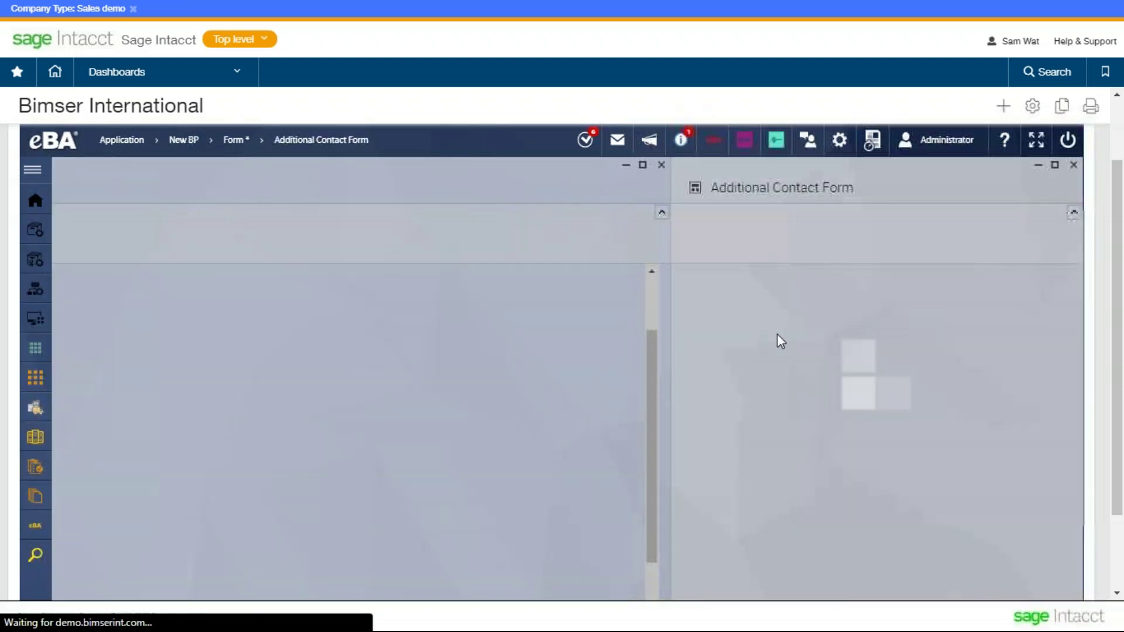
- Enter the contact's first name, title 'Presales', phone number and e-mail address
left_click(815, 325)
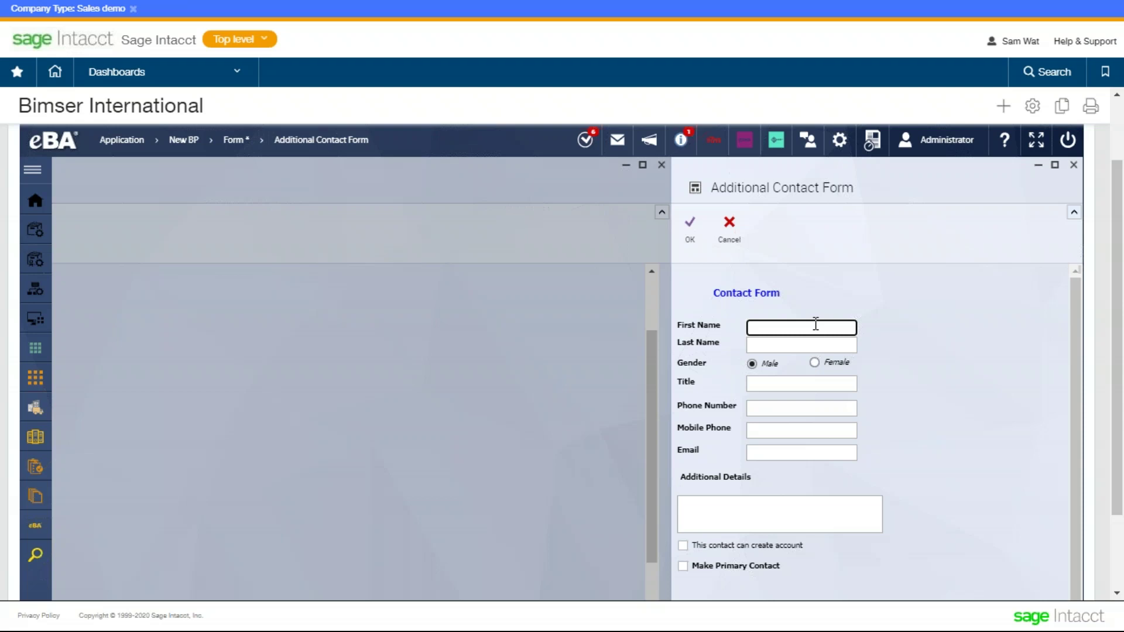
type("Same")
key("Tab")
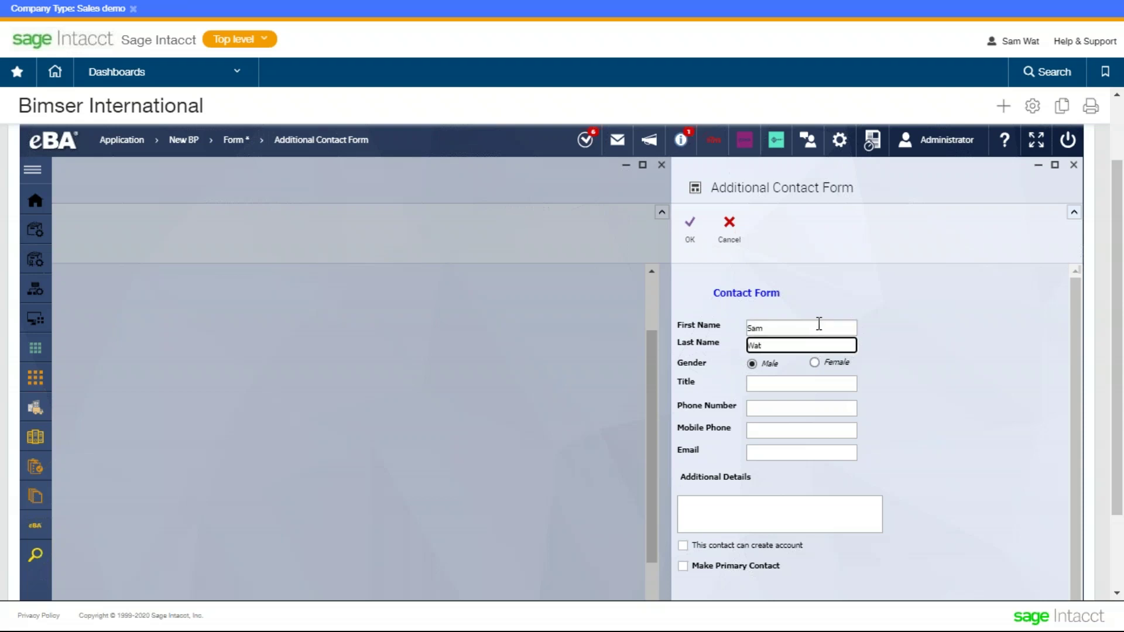
scroll(798, 398, "down", 1)
left_click(813, 381)
type("Presales Software Engineer")
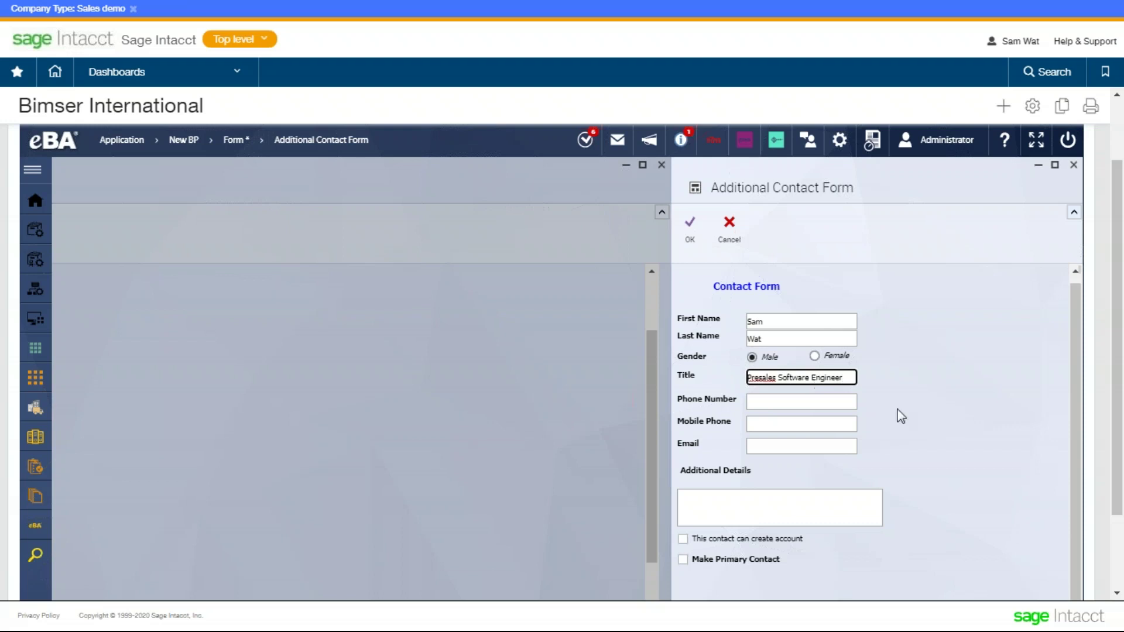
left_click(837, 403)
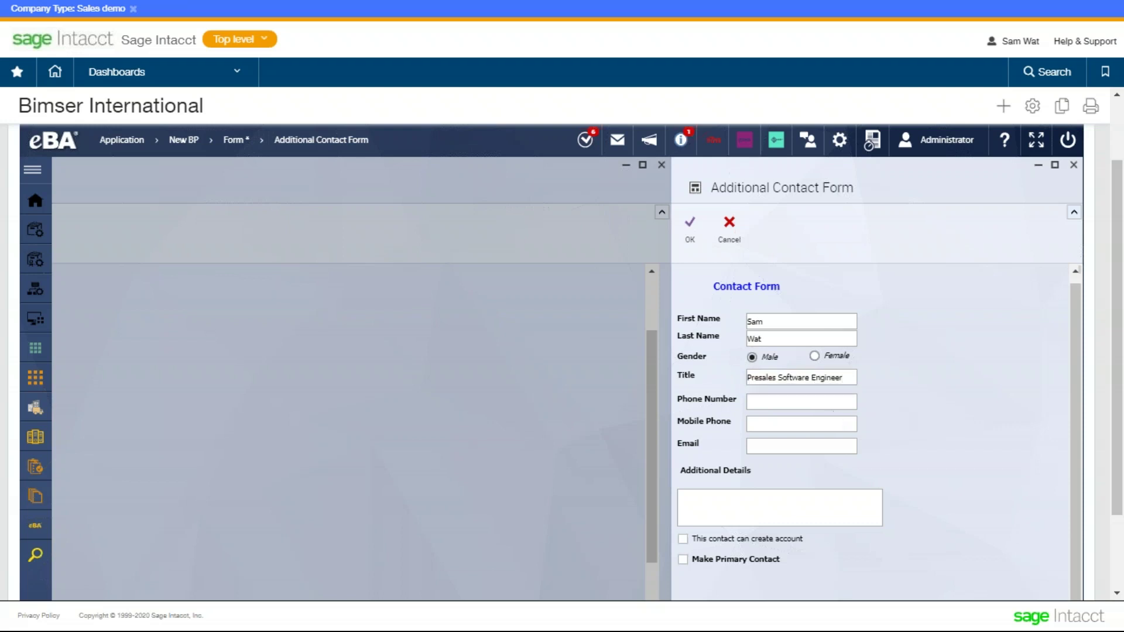
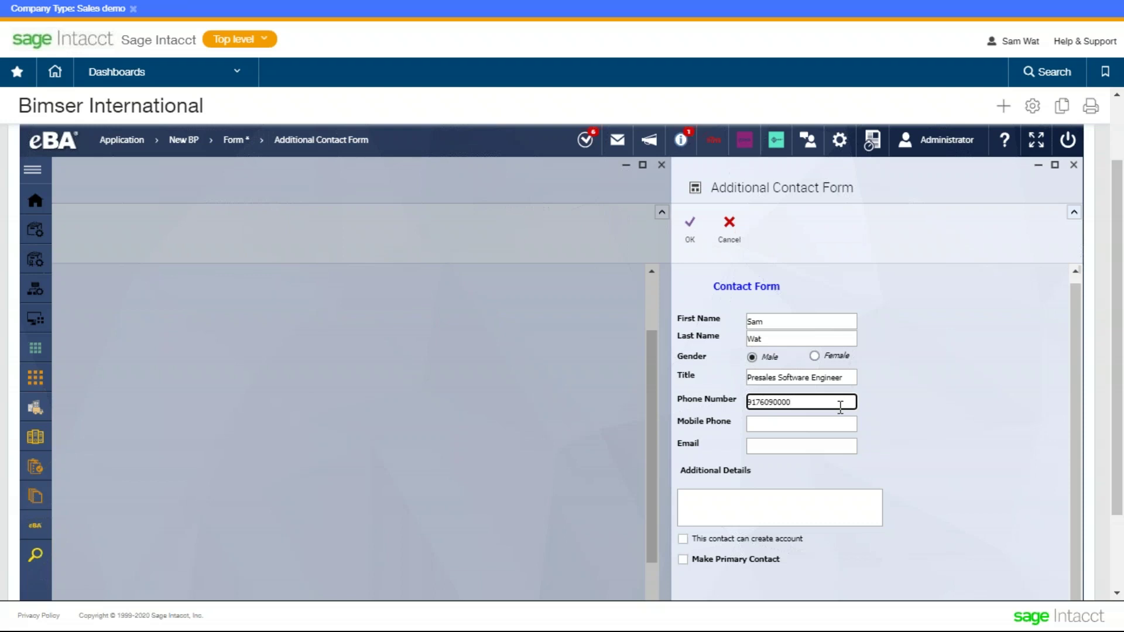
left_click(816, 447)
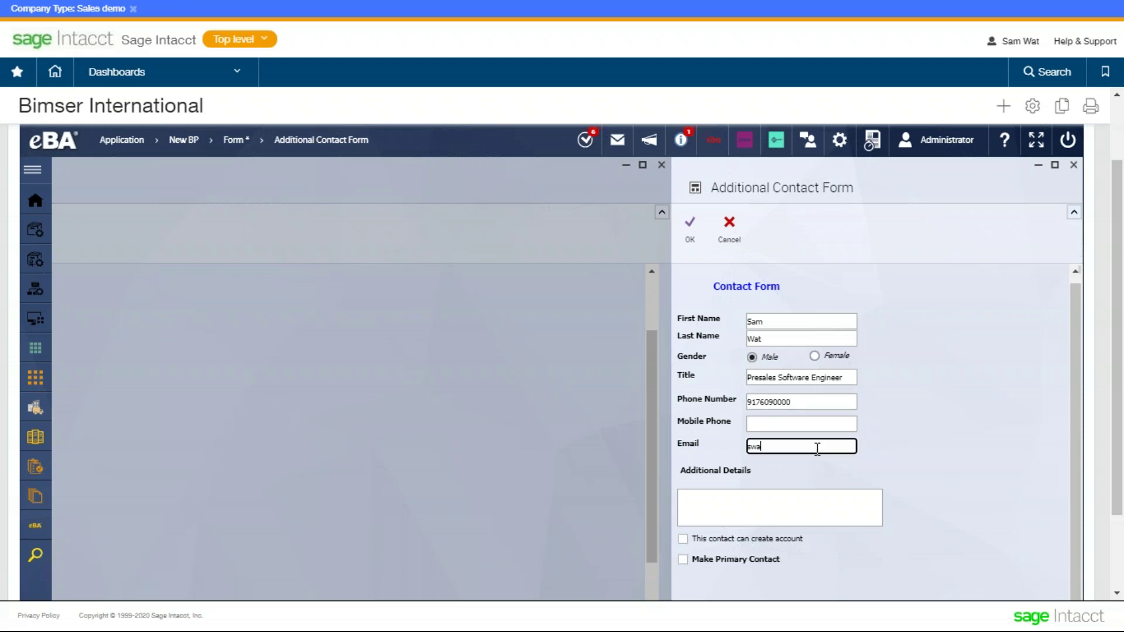
- Paste the copied text into Additional Details, allow account creation, and confirm the contact
scroll(817, 449, "down", 2)
left_click_drag(763, 389, 682, 385)
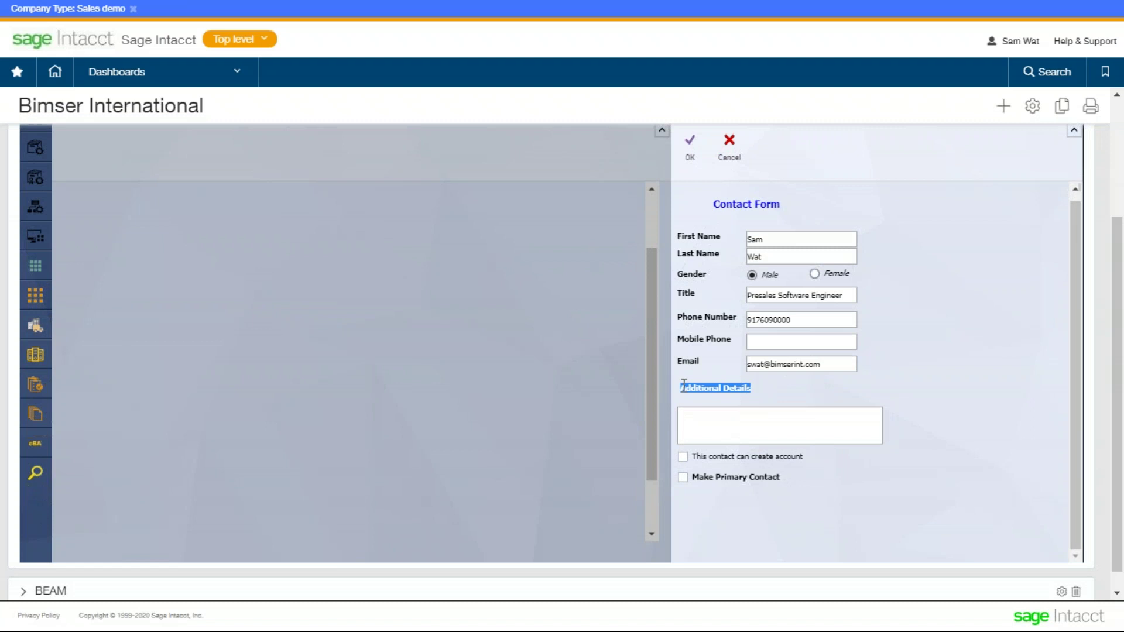
left_click(760, 413)
left_click_drag(751, 388, 677, 393)
key("ctrl+c")
left_click(732, 438)
key("ctrl+v")
left_click(991, 379)
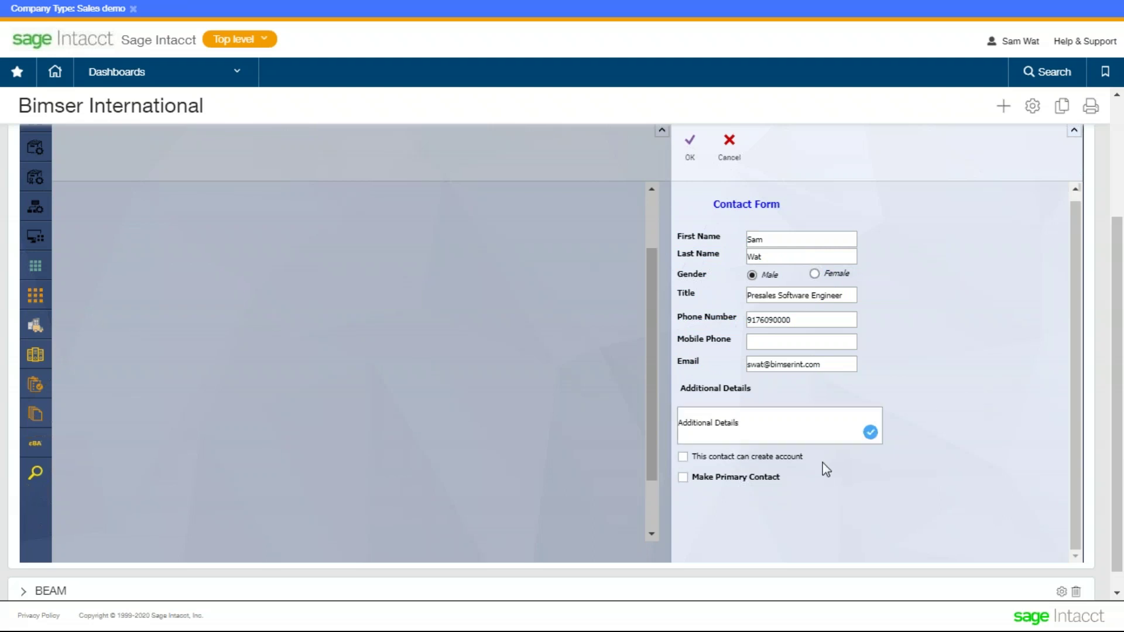
left_click(746, 468)
left_click(692, 170)
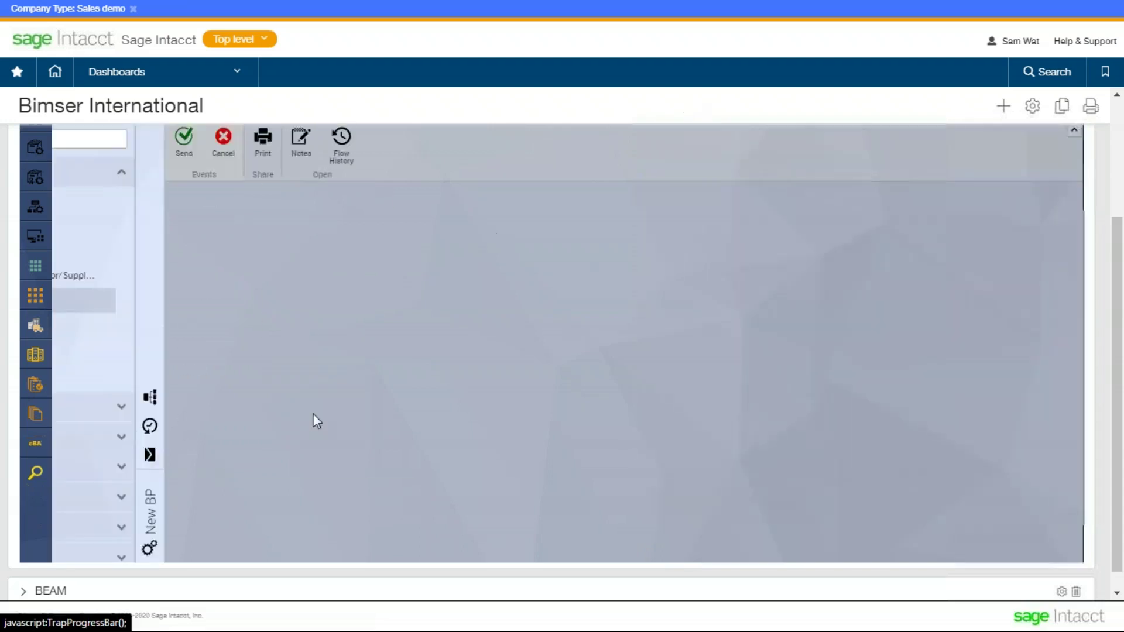
- Set the partner's BP Region to US/MEA
scroll(410, 310, "up", 2)
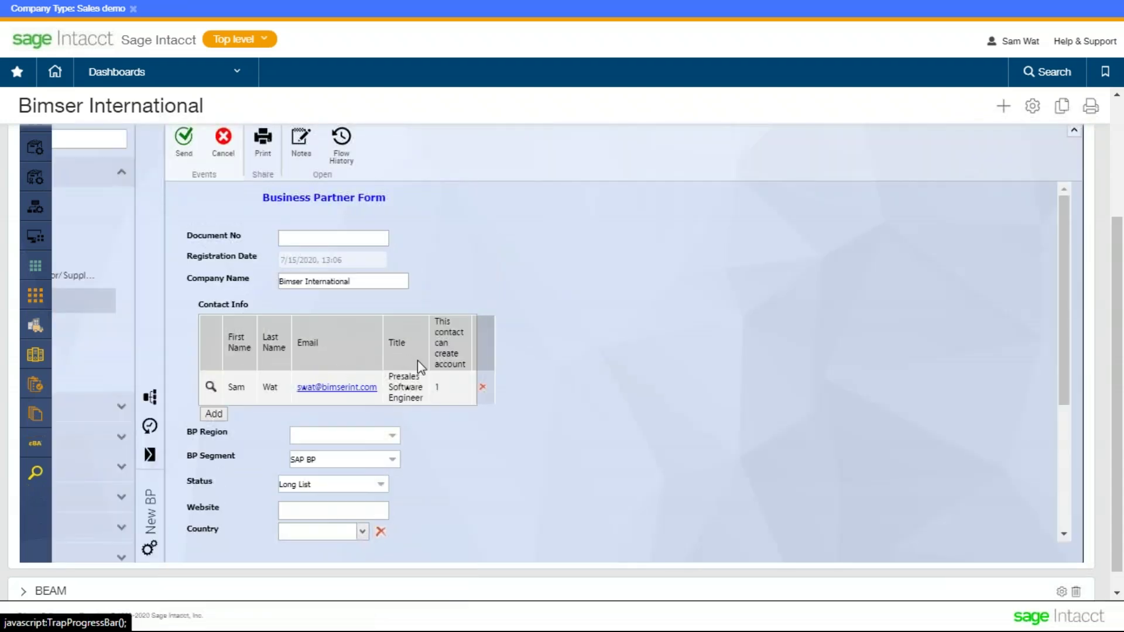
scroll(418, 364, "down", 2)
scroll(458, 370, "up", 2)
scroll(445, 375, "down", 2)
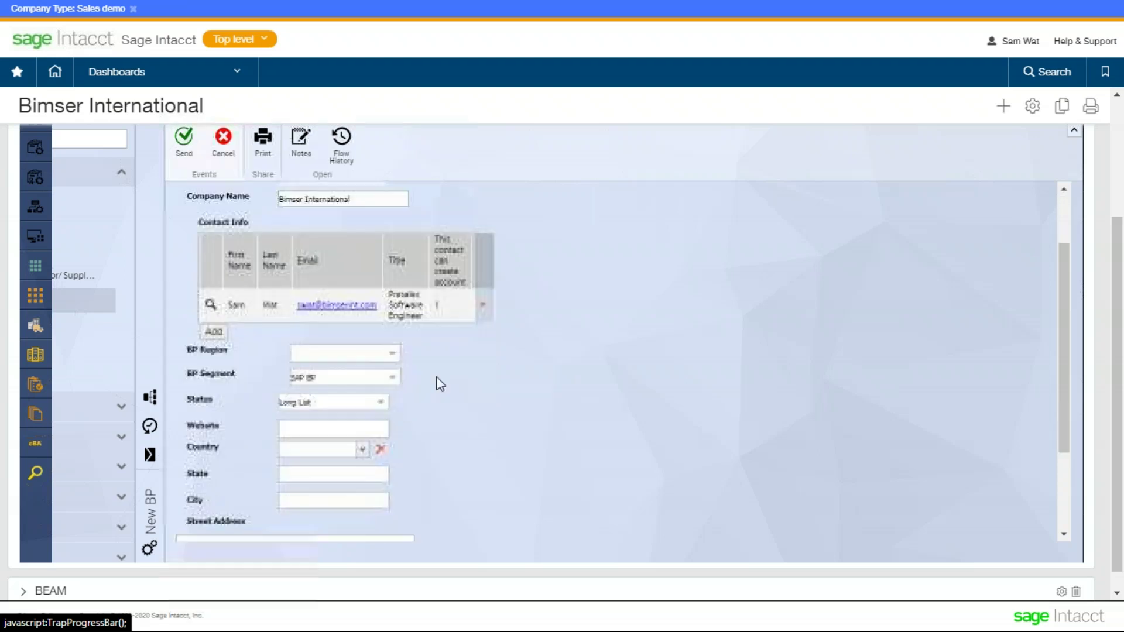
scroll(438, 378, "down", 2)
left_click(392, 272)
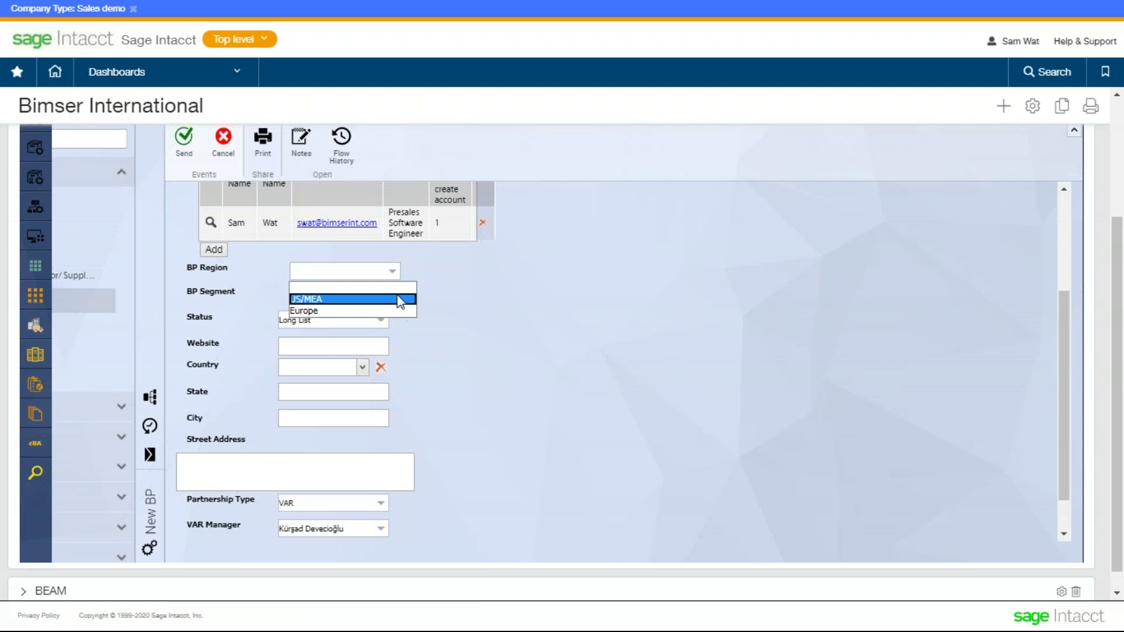
left_click(400, 299)
left_click(397, 274)
left_click(437, 314)
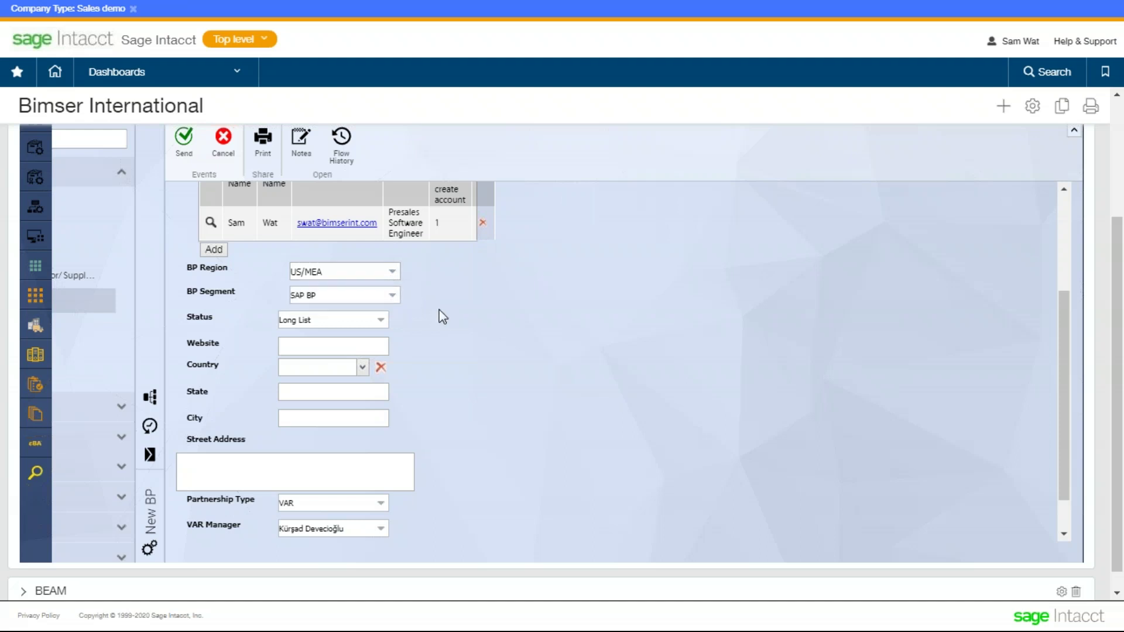
- Set the partner's Status to Active
left_click(370, 323)
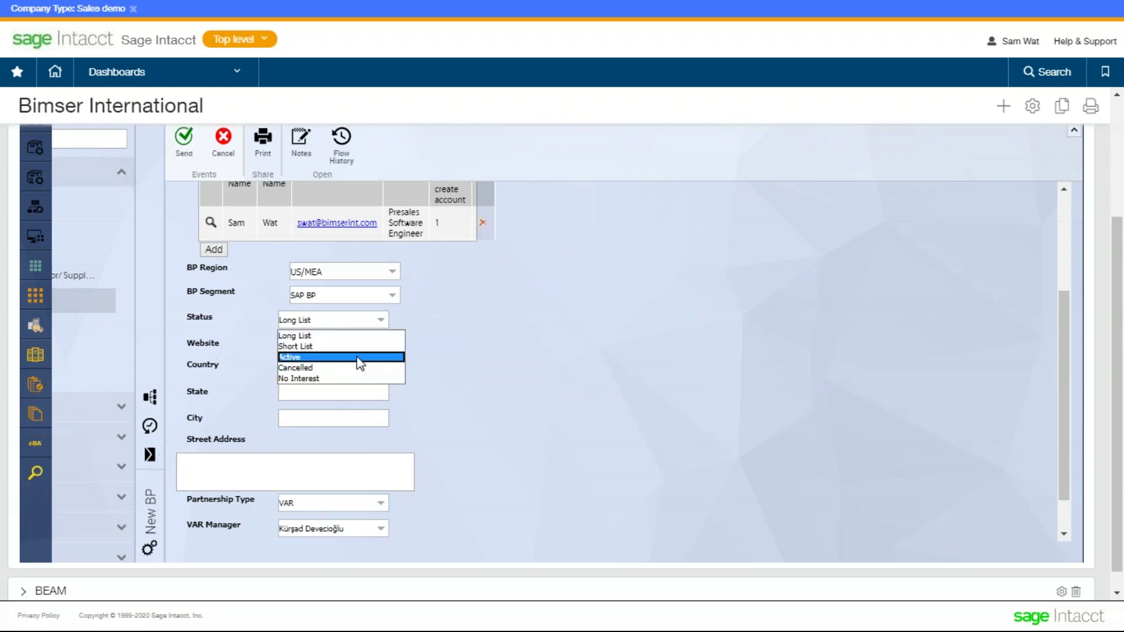
left_click(357, 358)
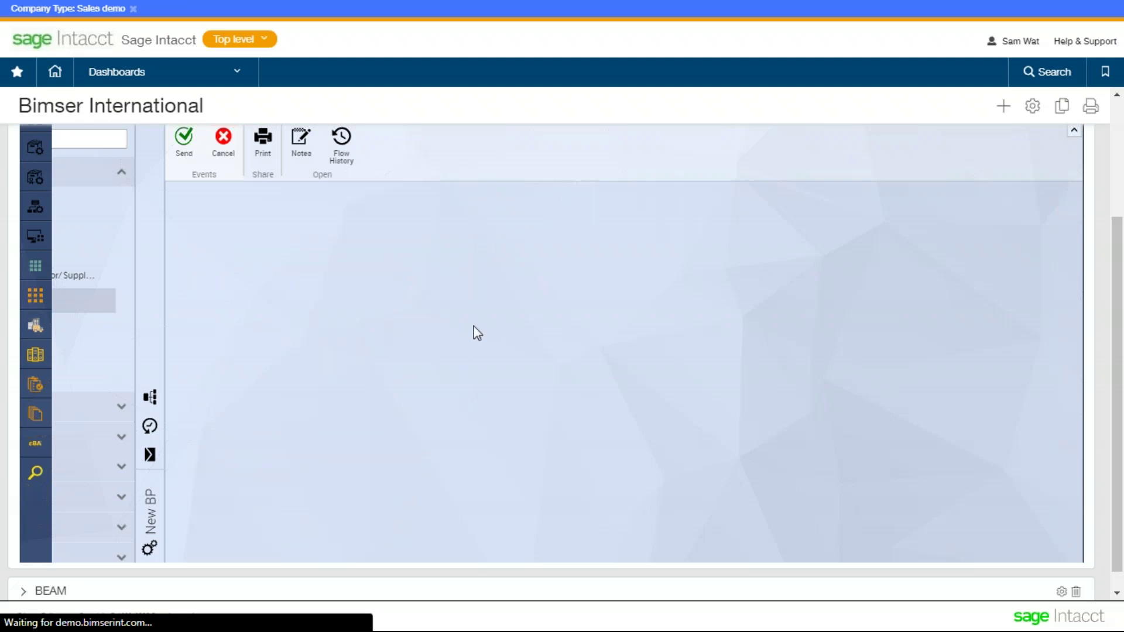
scroll(443, 356, "down", 2)
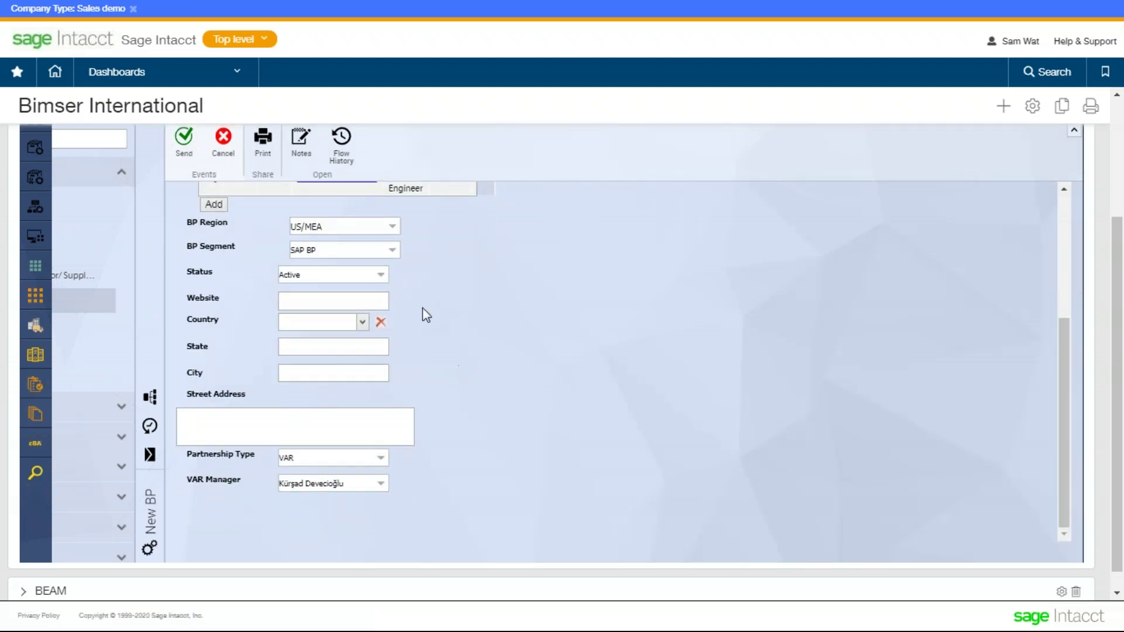
left_click(379, 275)
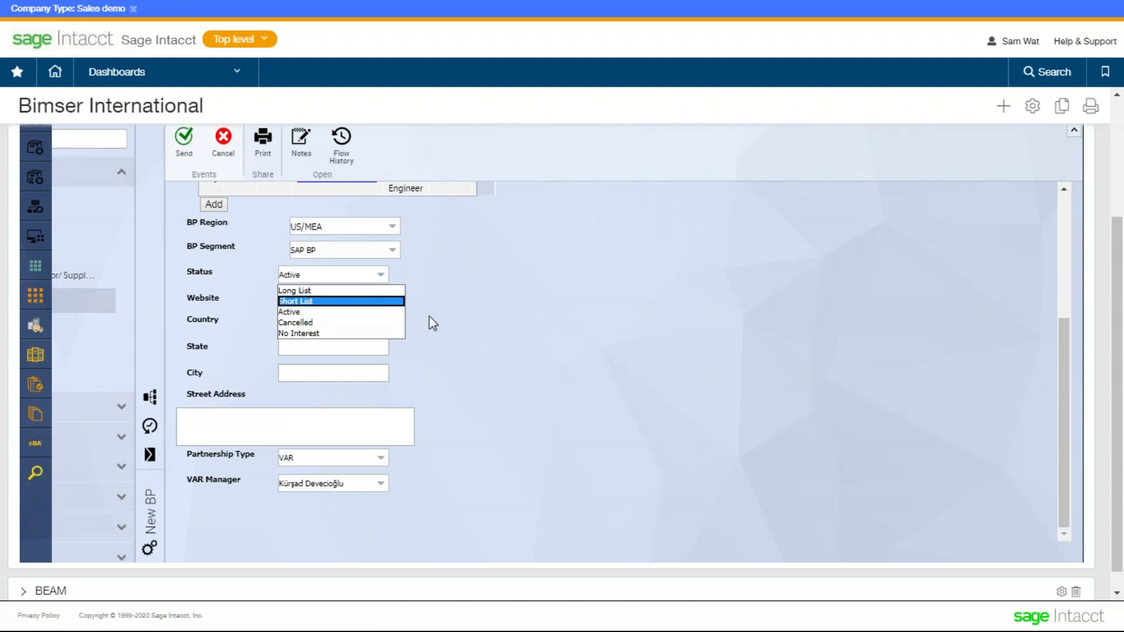
left_click(451, 324)
left_click(349, 307)
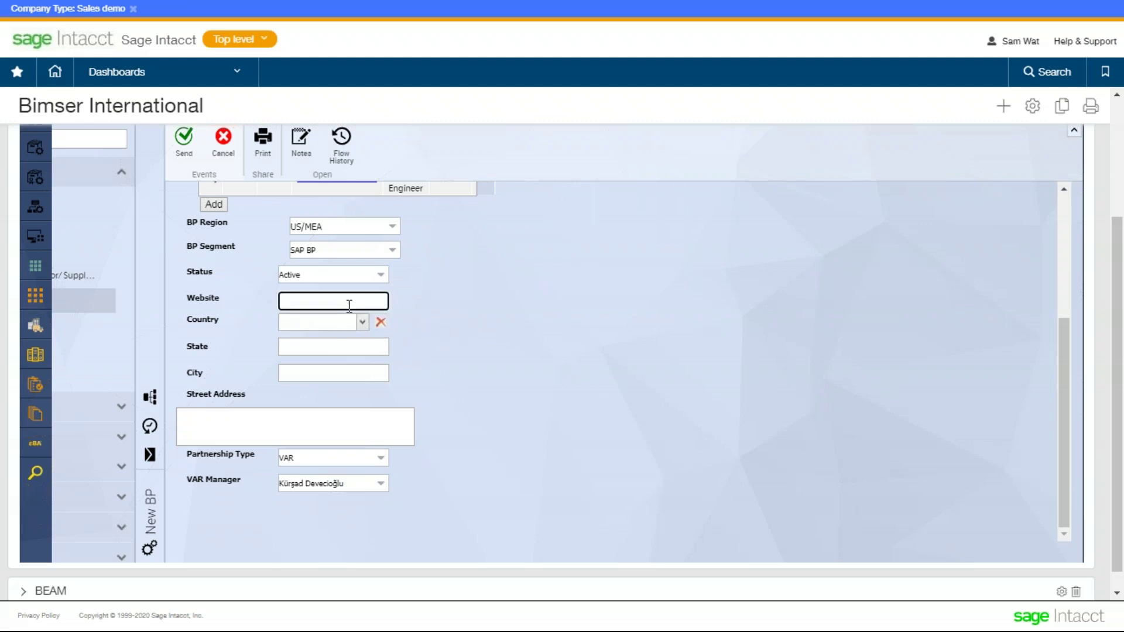
left_click(441, 354)
left_click(365, 300)
type("www.bimserint.com")
left_click(479, 331)
- Pick United States of America as the country via the lookup search
left_click(359, 323)
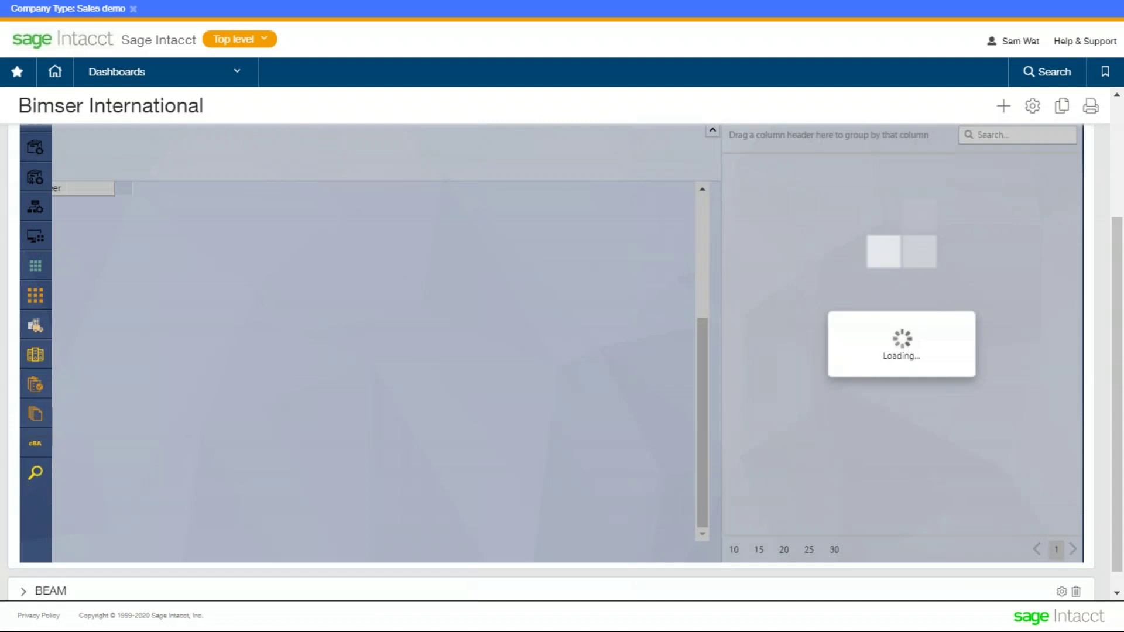
left_click(1013, 139)
type("unit")
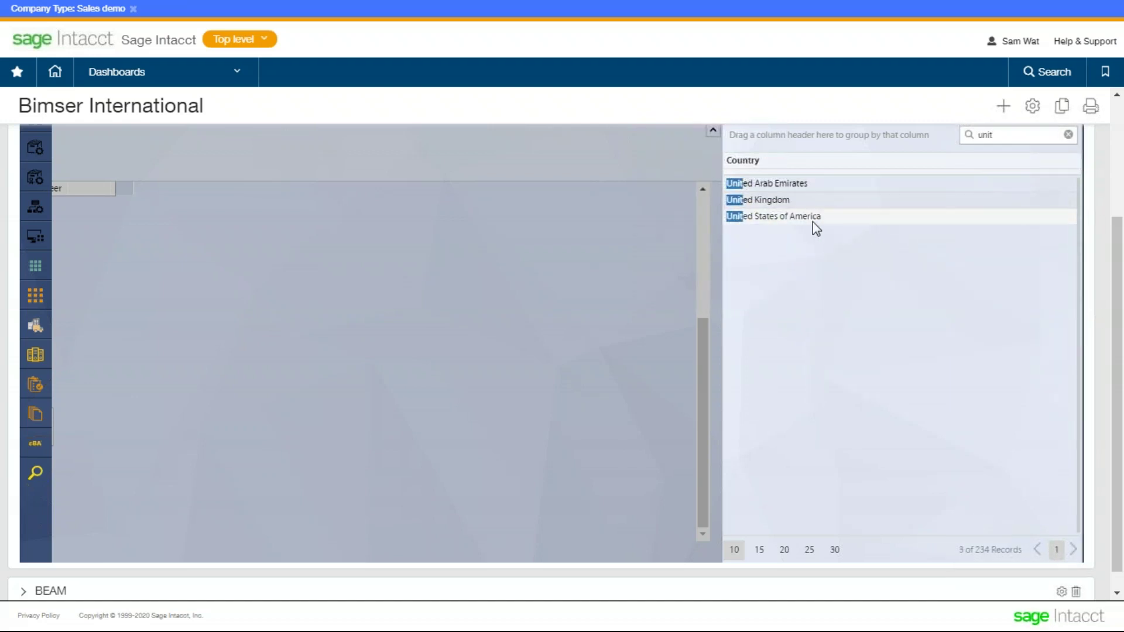
left_click(813, 221)
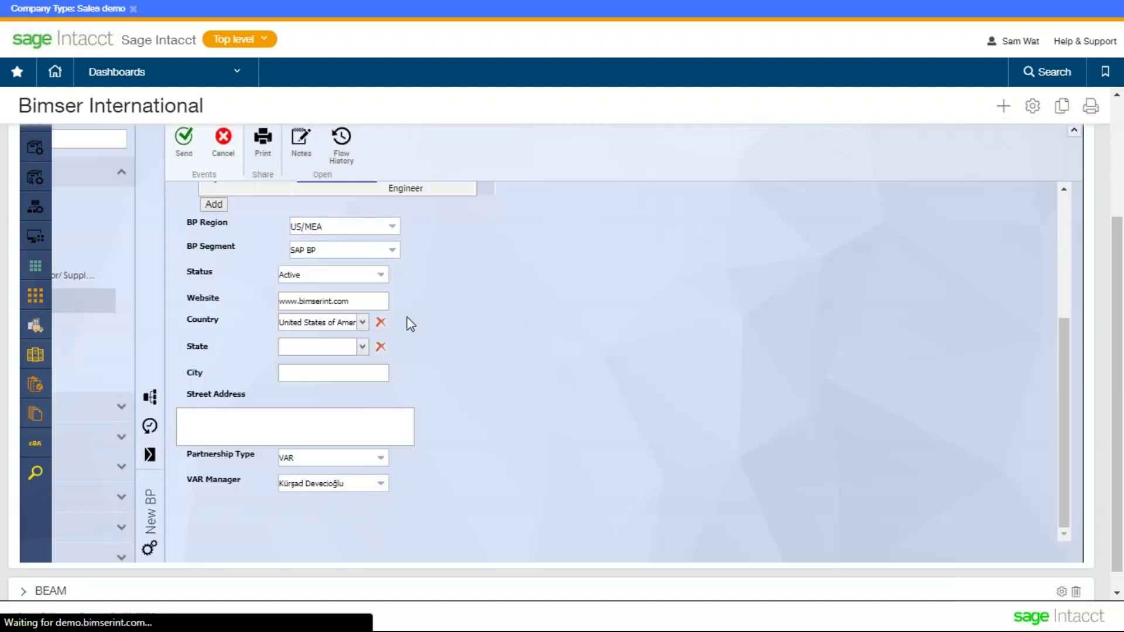
scroll(425, 308, "down", 1)
- Pick New York as both the state and the city via the lookups
left_click(360, 327)
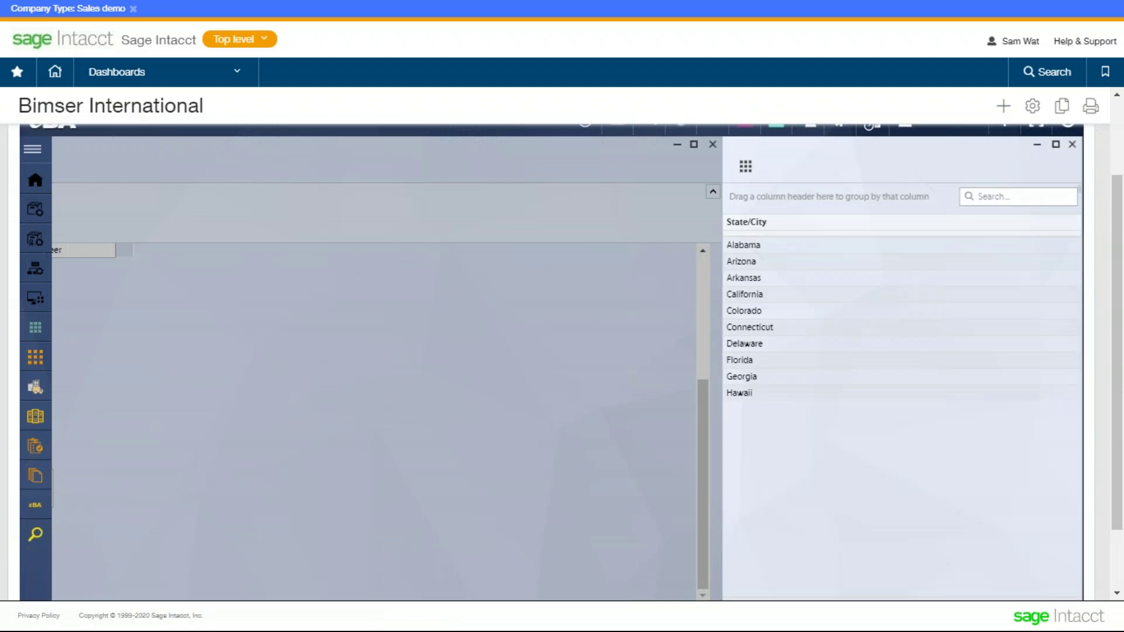
type("new")
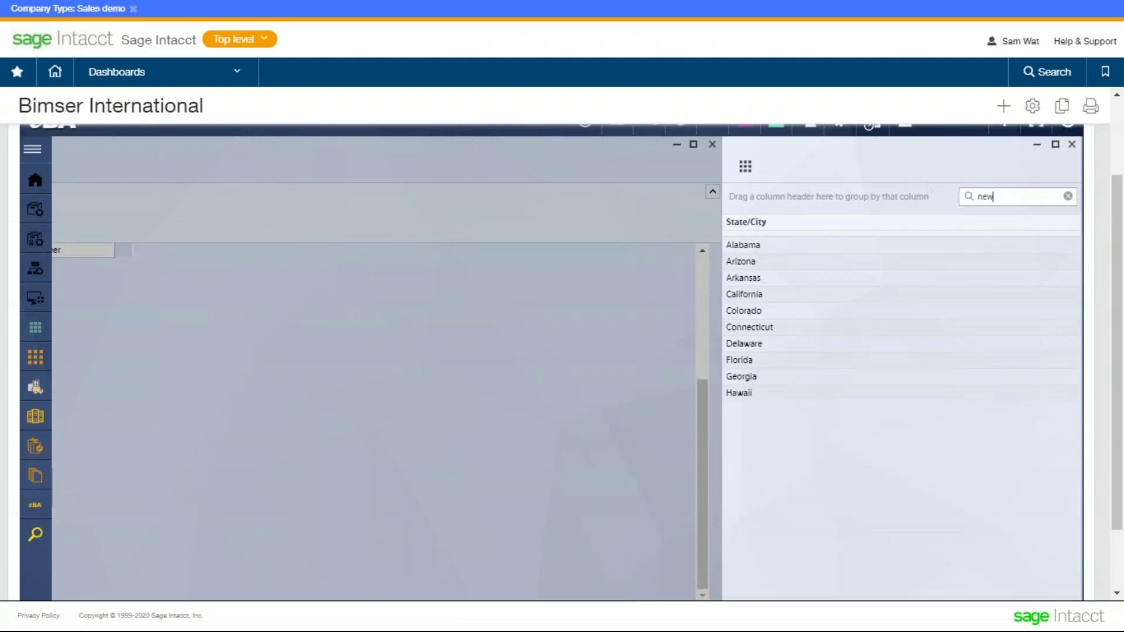
double_click(821, 293)
scroll(434, 391, "down", 5)
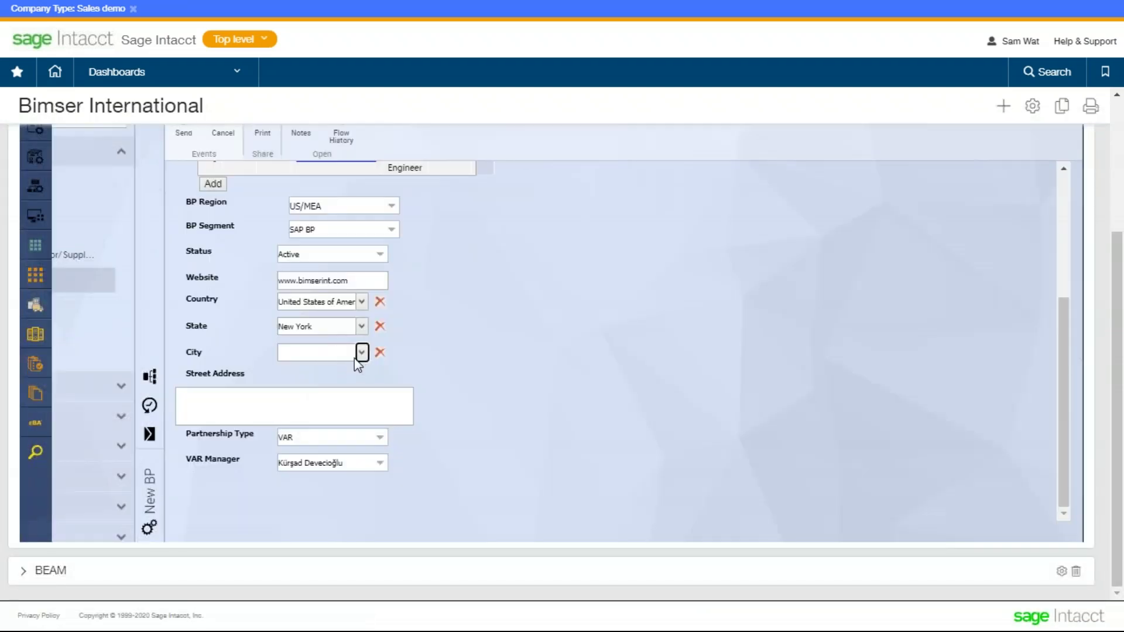
left_click(360, 352)
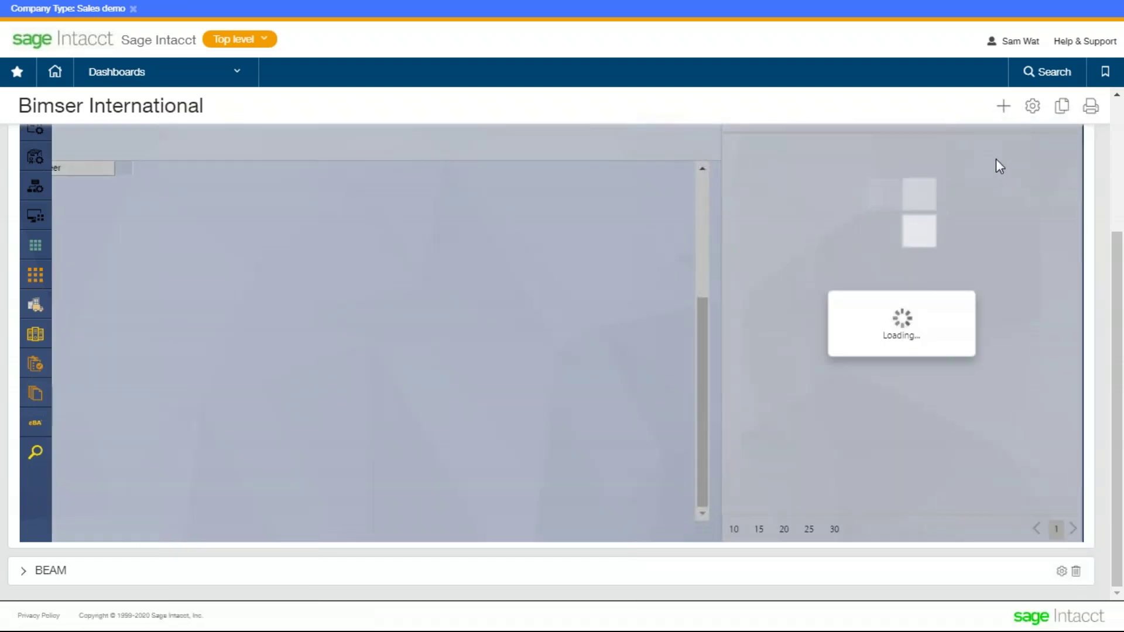
scroll(993, 207, "up", 2)
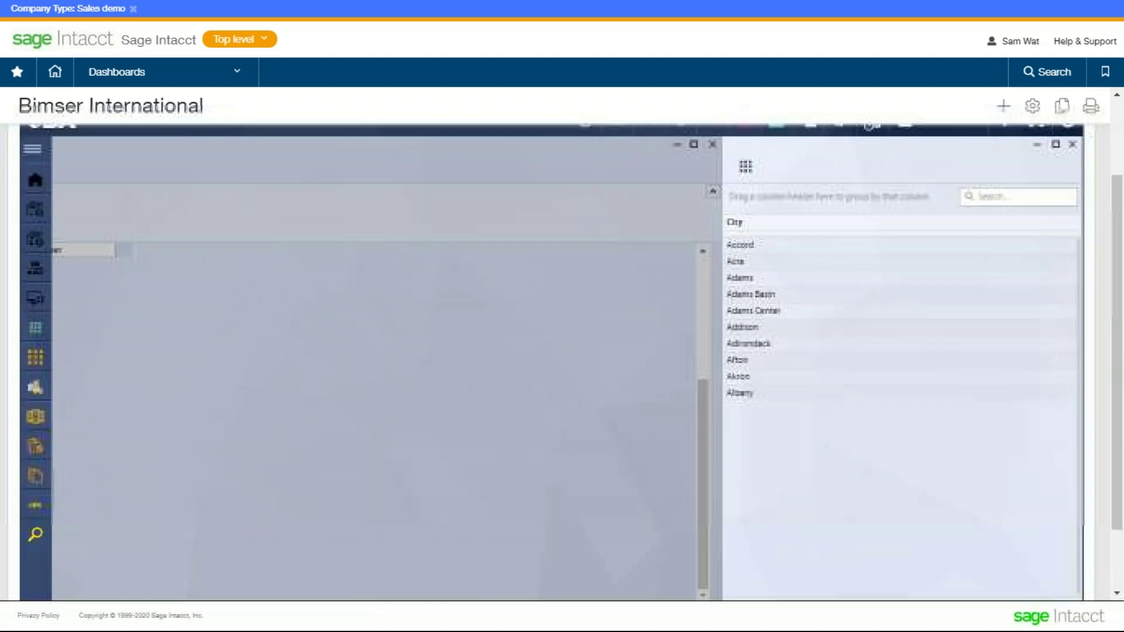
left_click(1005, 195)
type("new york")
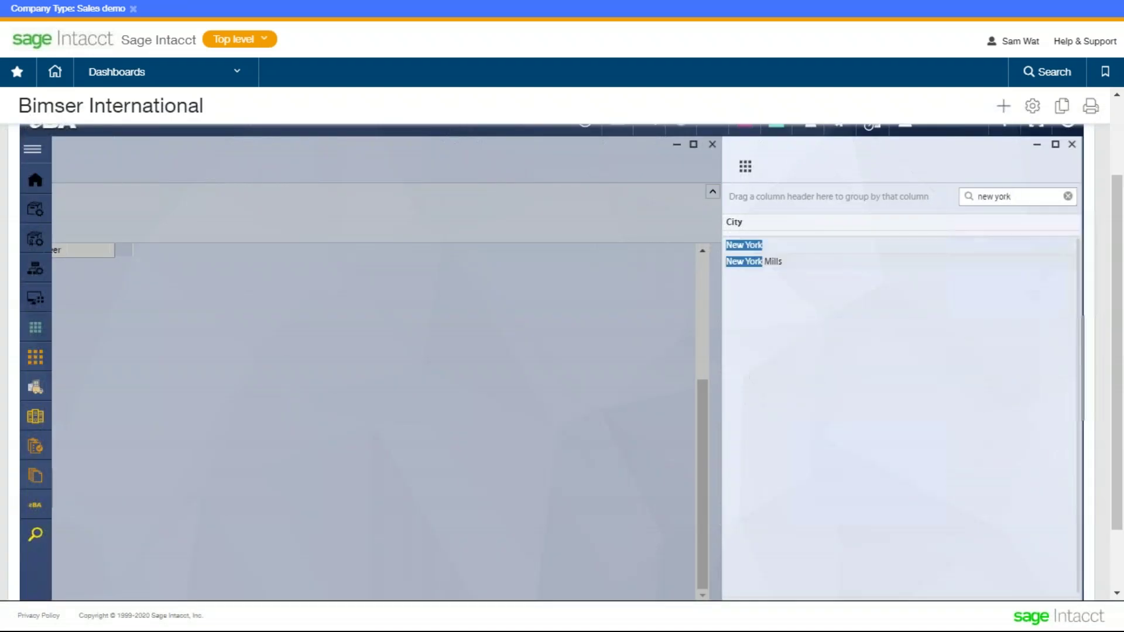
left_click(908, 244)
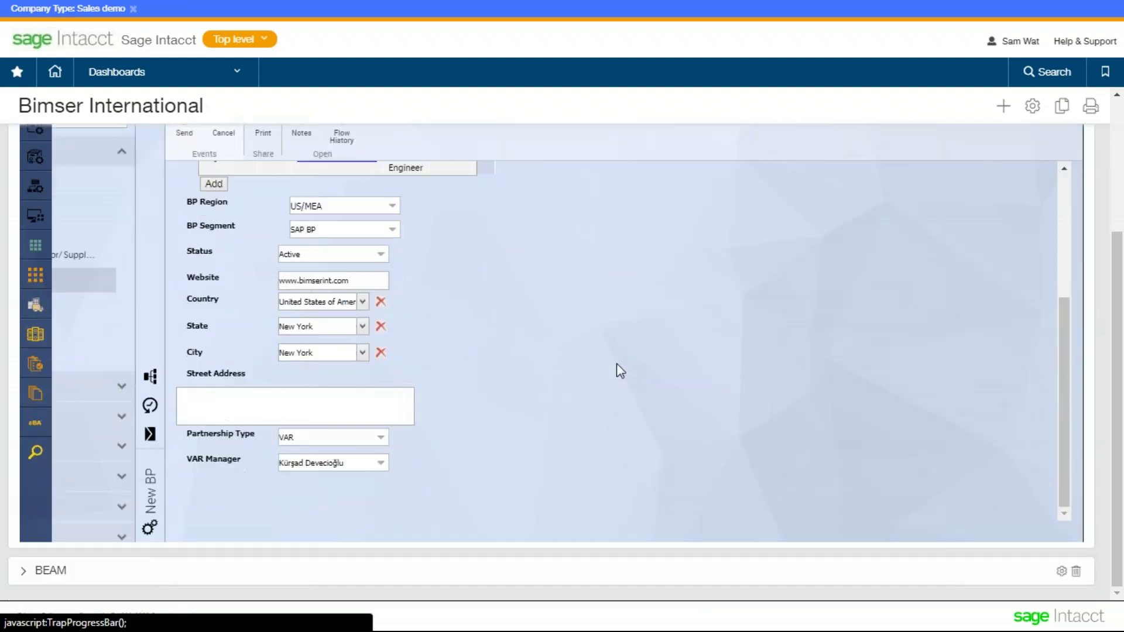
- Enter the partner's street address and set VAR Manager to Other
left_click(348, 404)
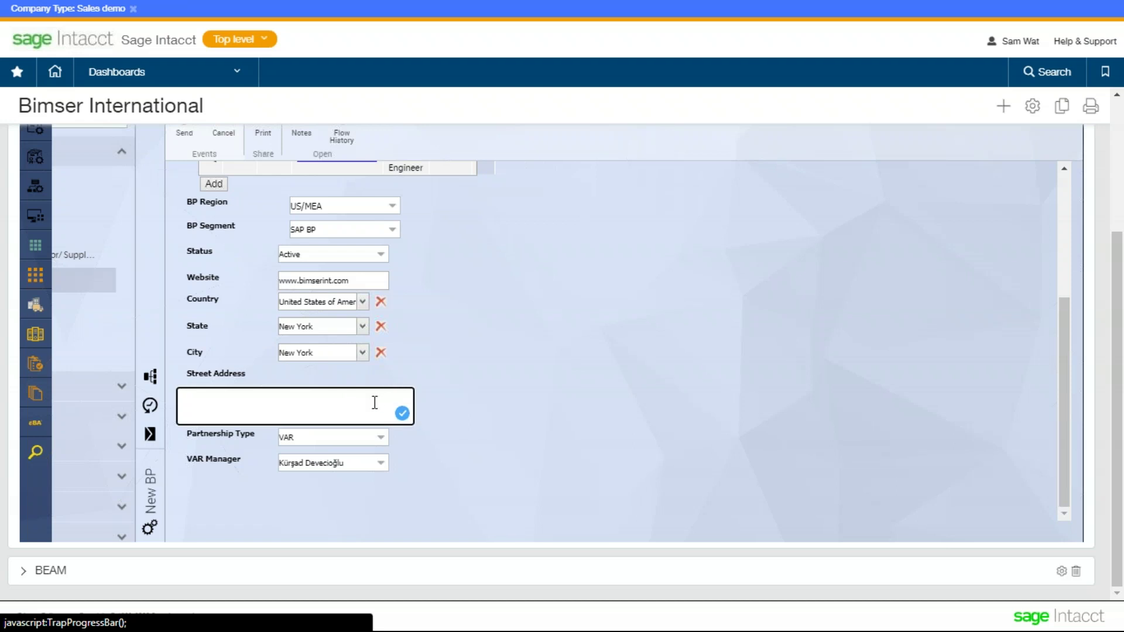
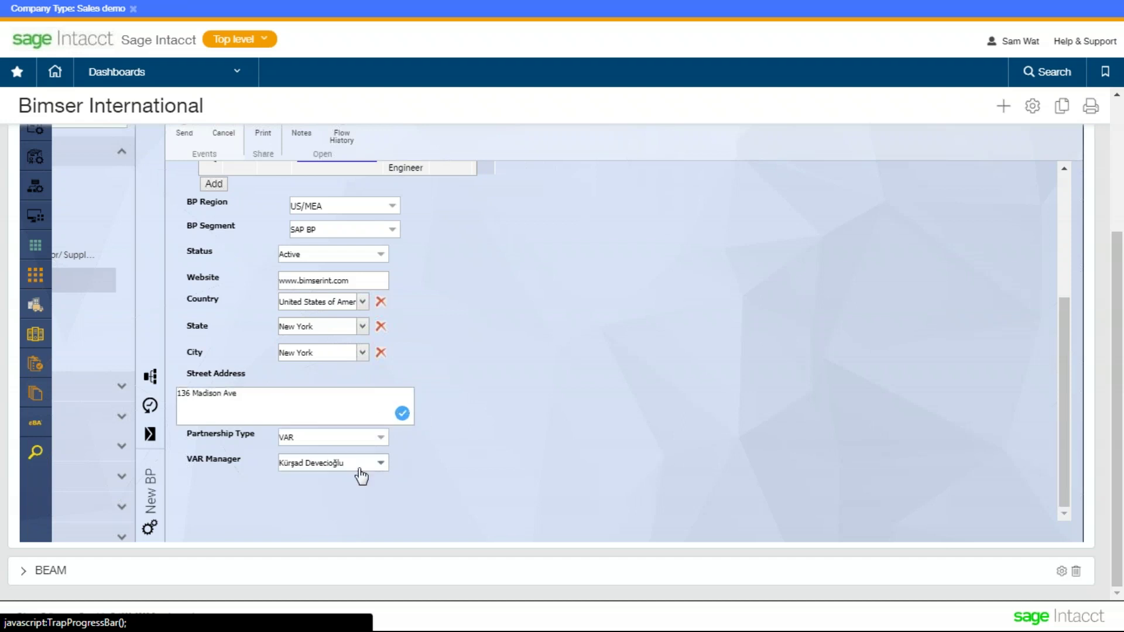
left_click(379, 463)
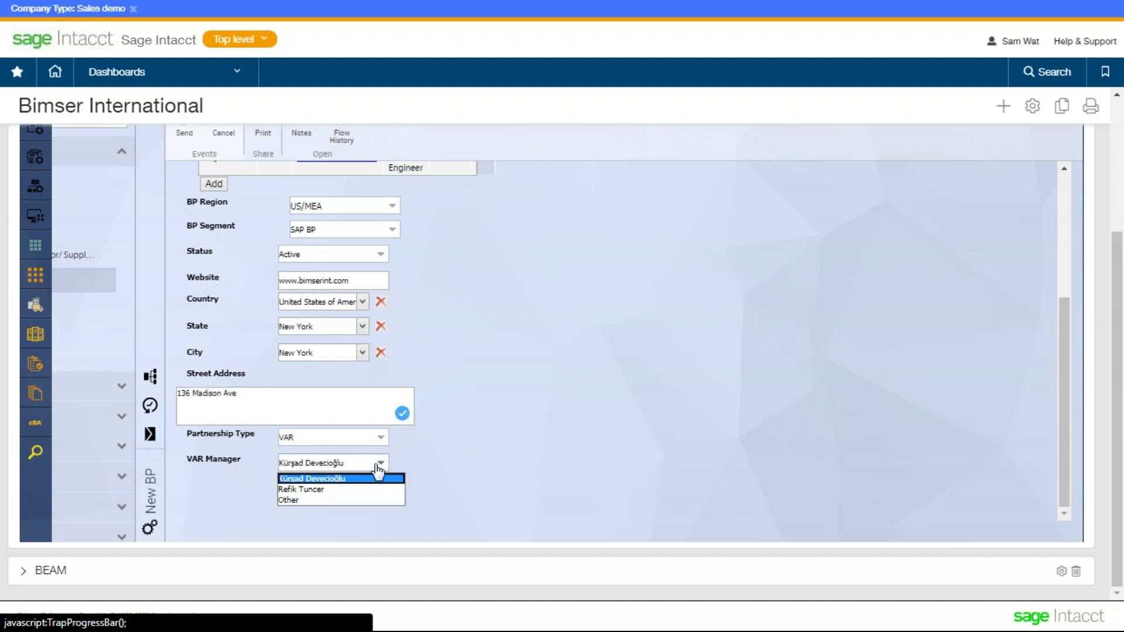
left_click(357, 498)
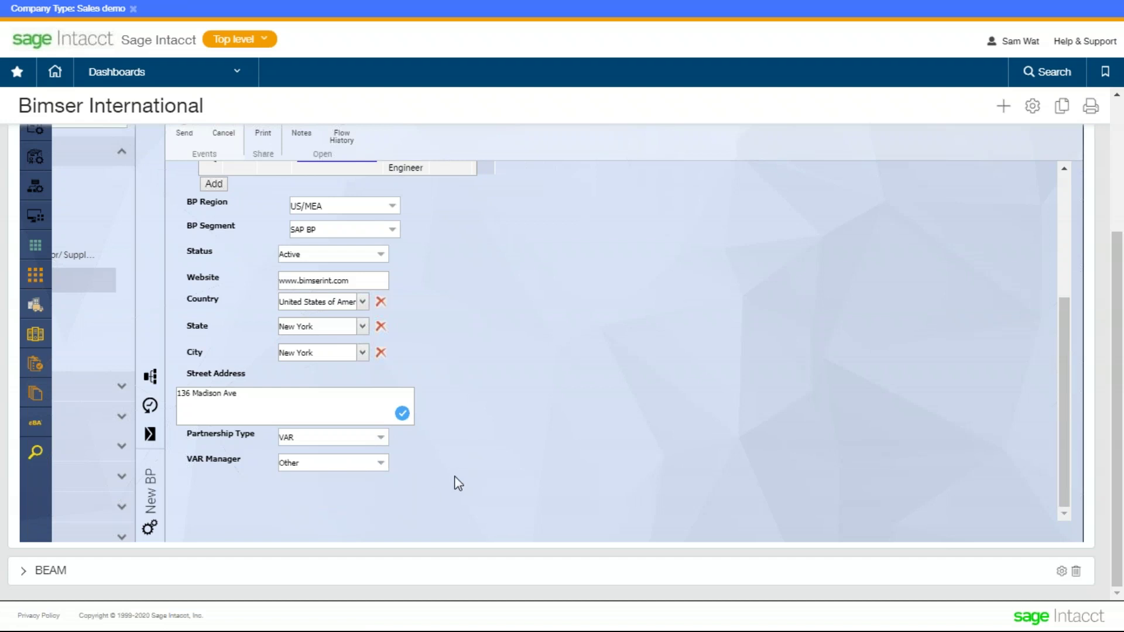
scroll(458, 480, "up", 3)
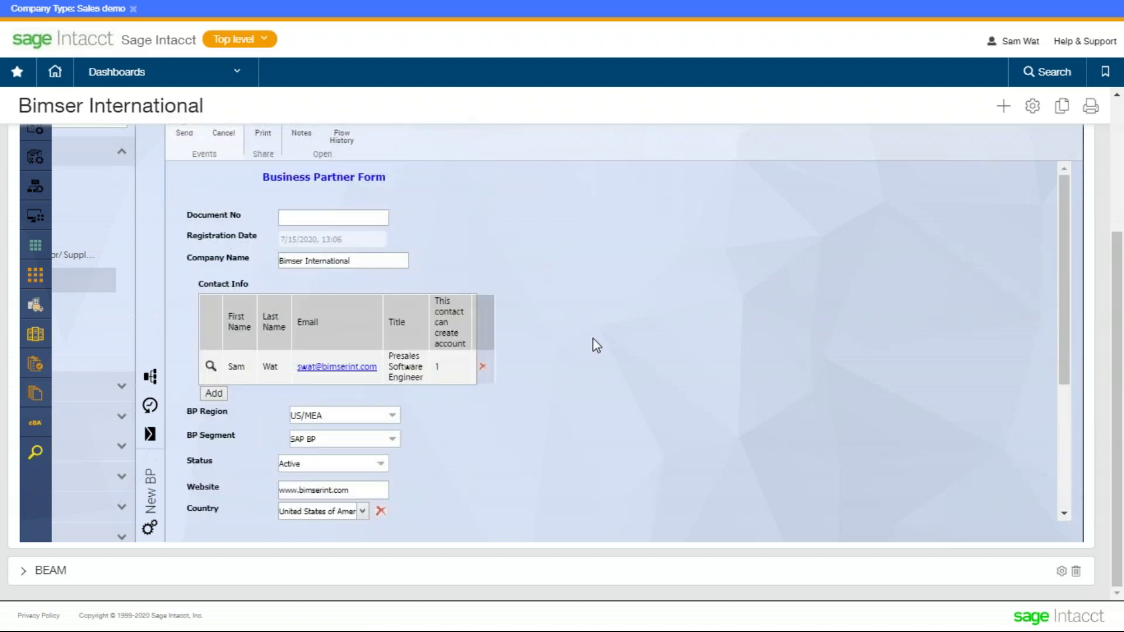
scroll(596, 345, "up", 2)
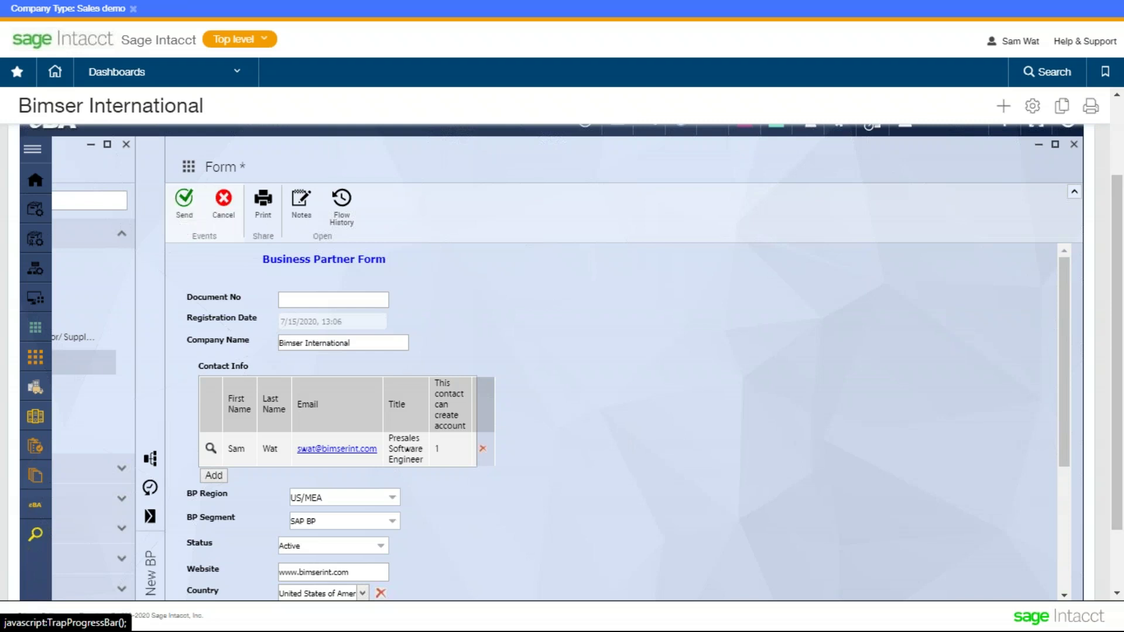
- Maximize the New BP Flow Scheme and scroll through its approval, status-check and user-creation steps
left_click(151, 460)
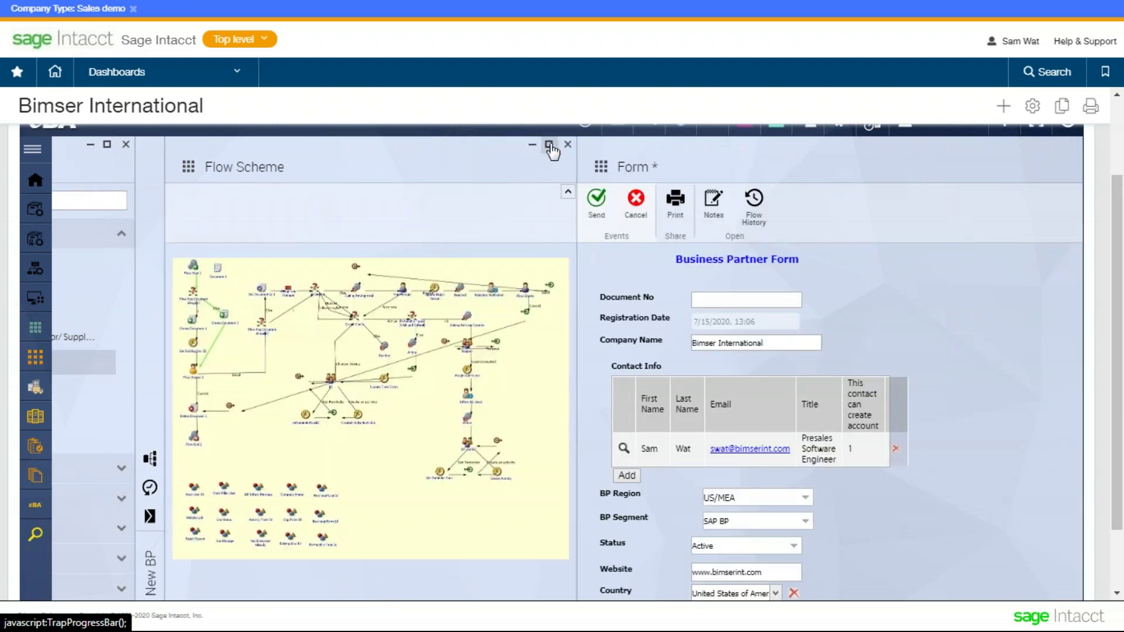
left_click(549, 146)
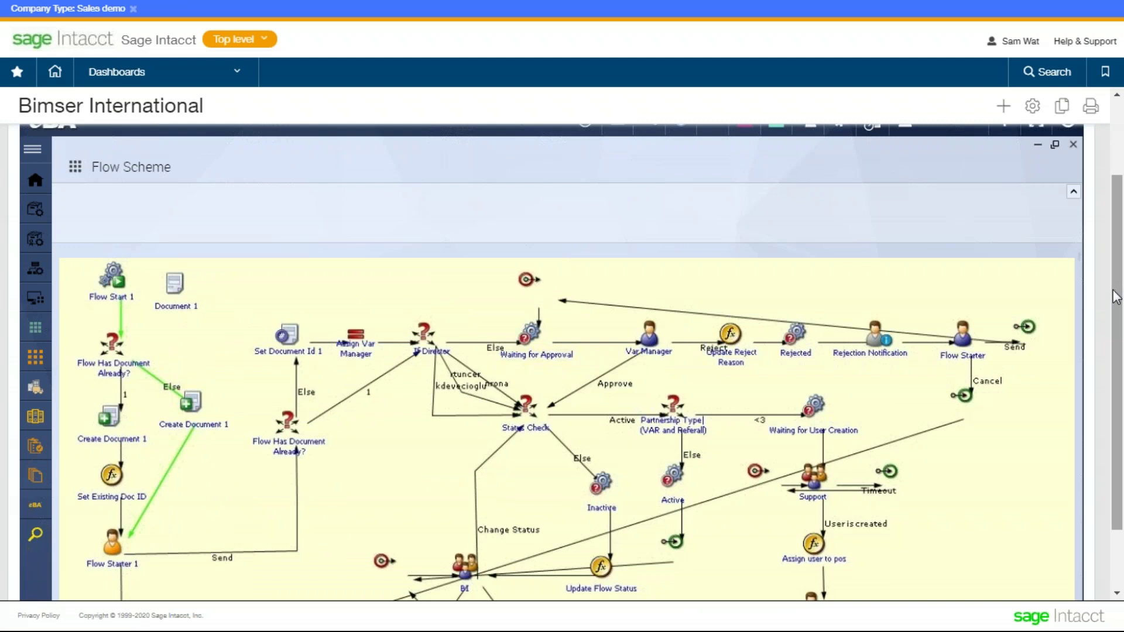
scroll(1111, 321, "down", 2)
scroll(1111, 321, "down", 3)
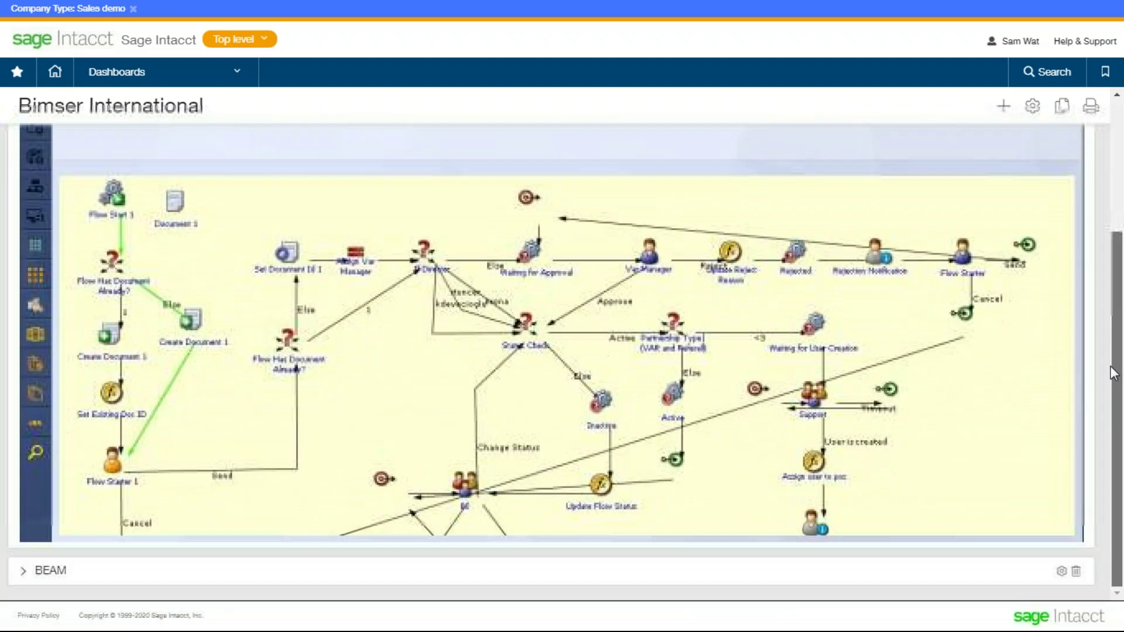
scroll(998, 334, "down", 3)
scroll(999, 344, "up", 3)
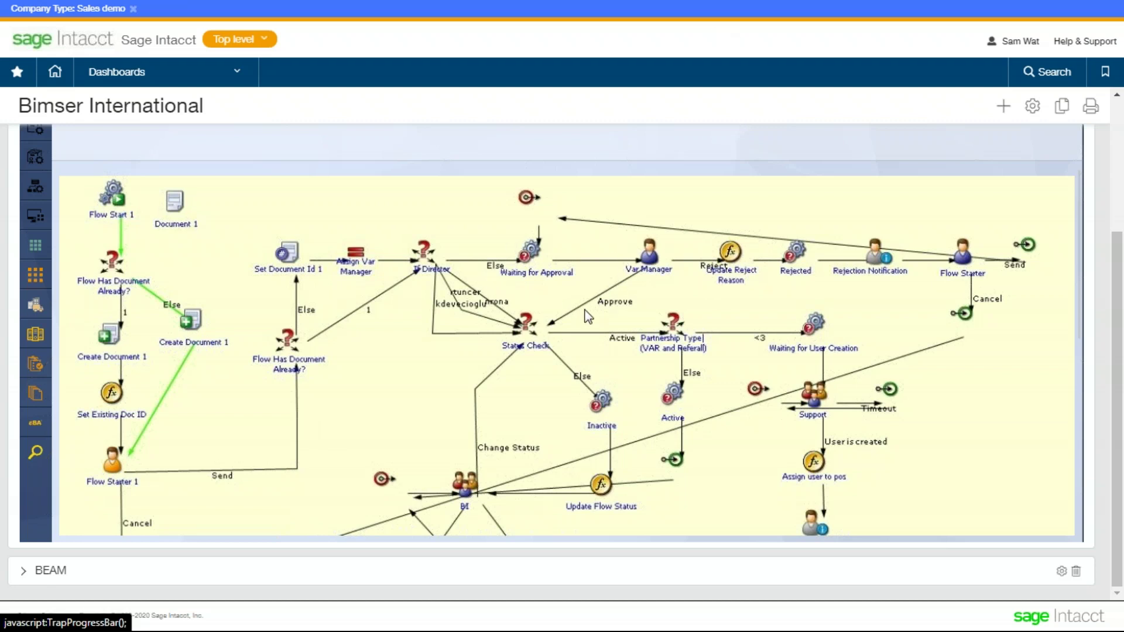
scroll(597, 322, "down", 3)
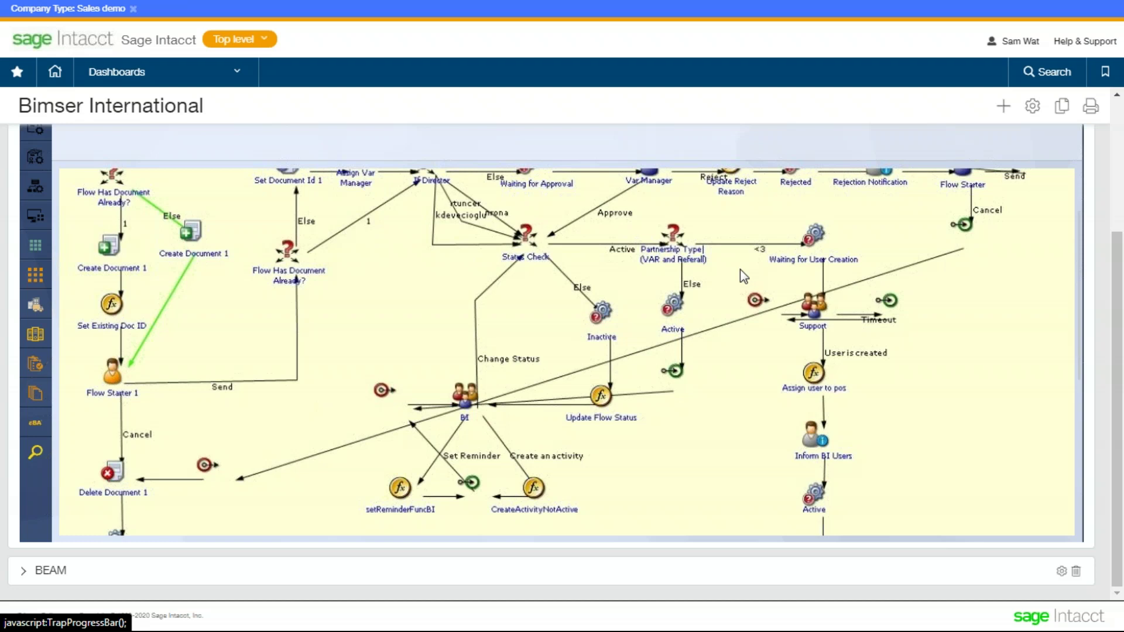
scroll(740, 270, "up", 6)
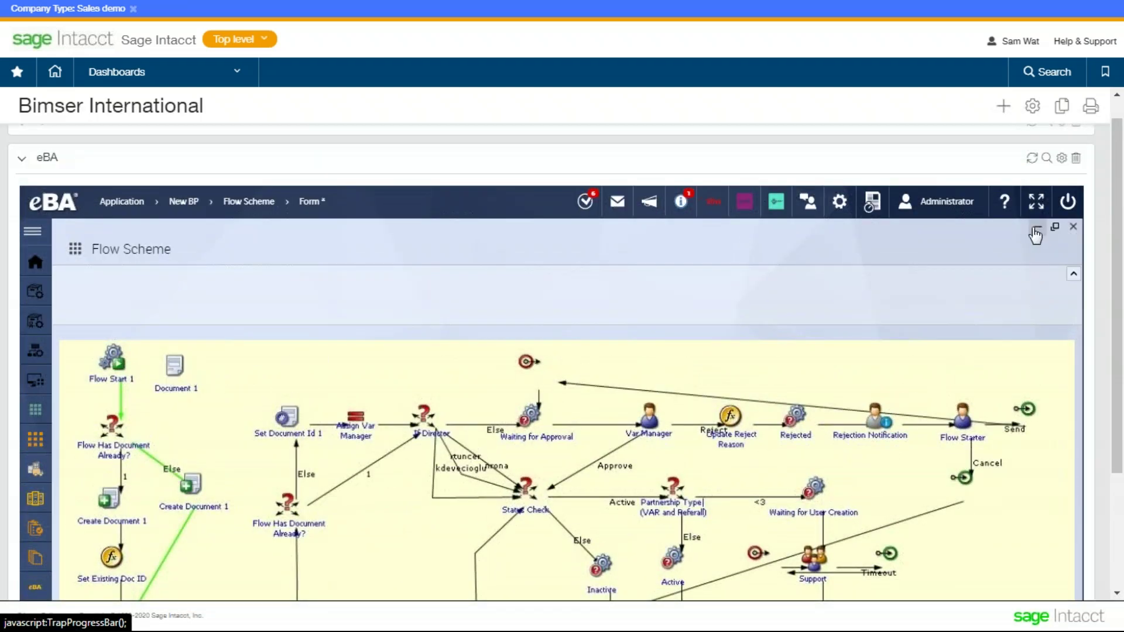
- Put away the Flow Scheme panel and send the Business Partner Form for approval
left_click(1034, 234)
scroll(449, 304, "down", 2)
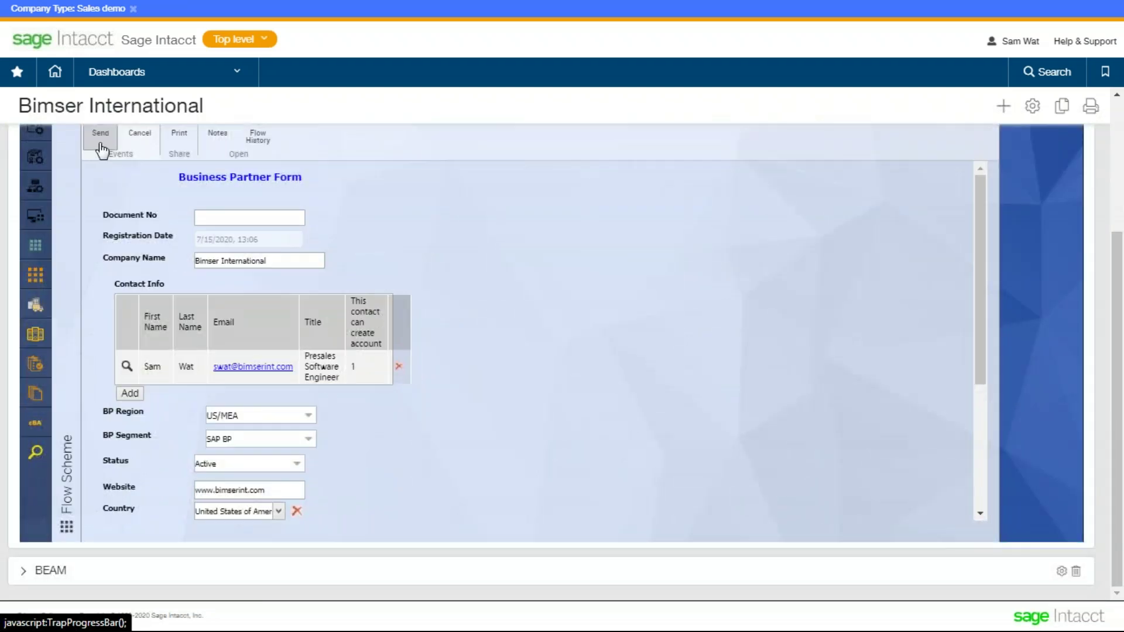
scroll(101, 149, "up", 2)
left_click(102, 217)
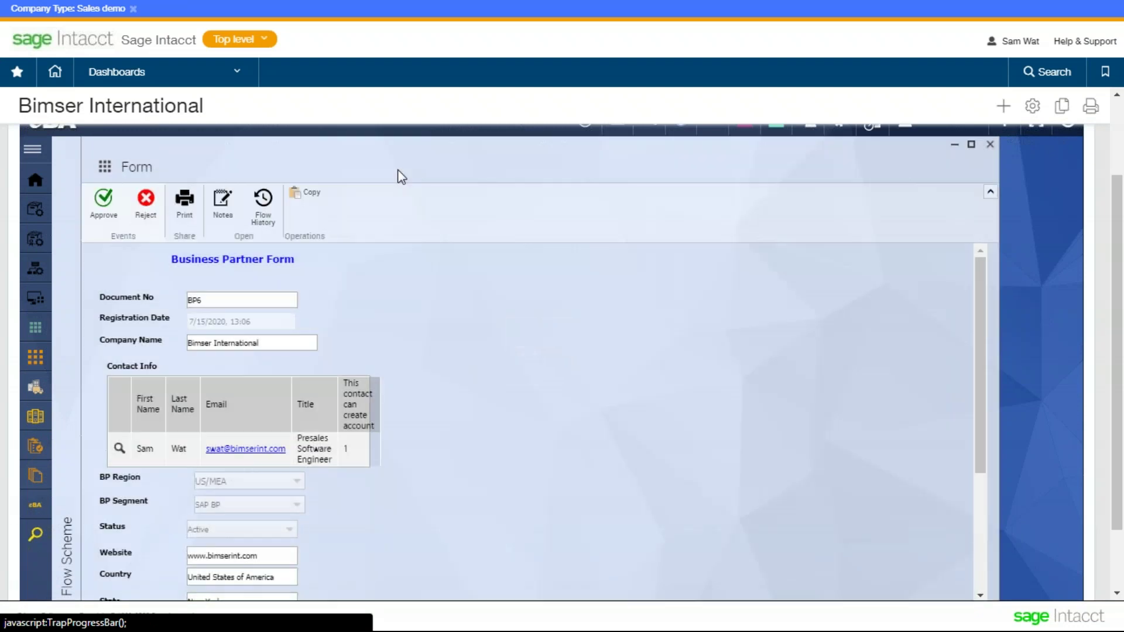
- Open Flow History and review the submitted Country, State, City and Street Address fields
left_click(425, 218)
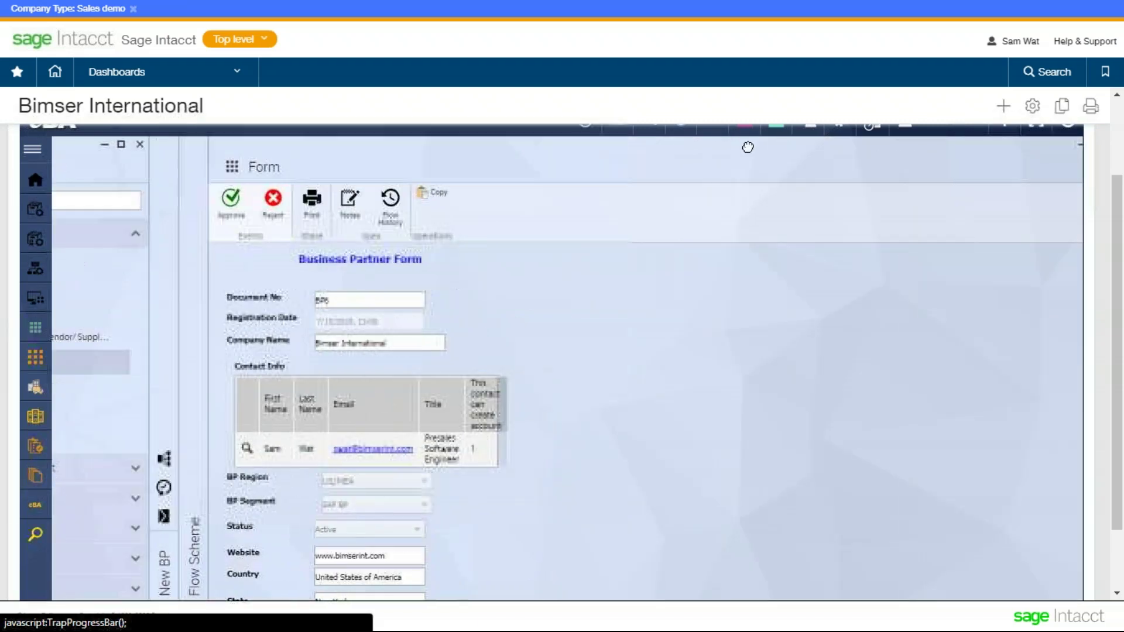
scroll(544, 321, "down", 5)
left_click(410, 386)
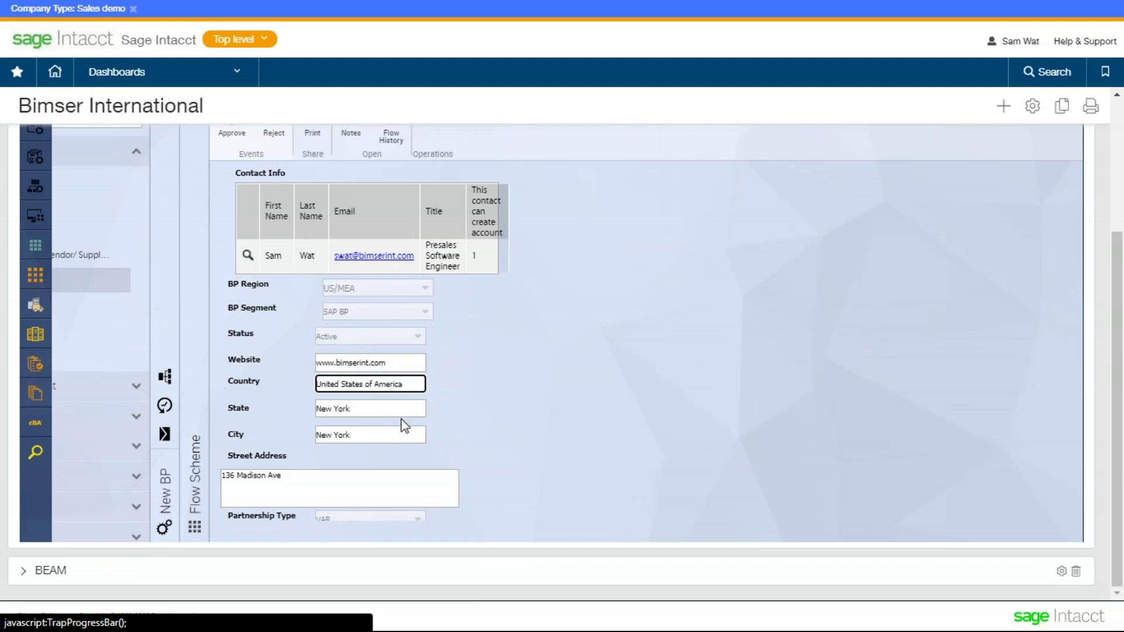
left_click(402, 403)
left_click(409, 434)
left_click(409, 484)
left_click(399, 428)
left_click(404, 474)
left_click(404, 434)
left_click(524, 356)
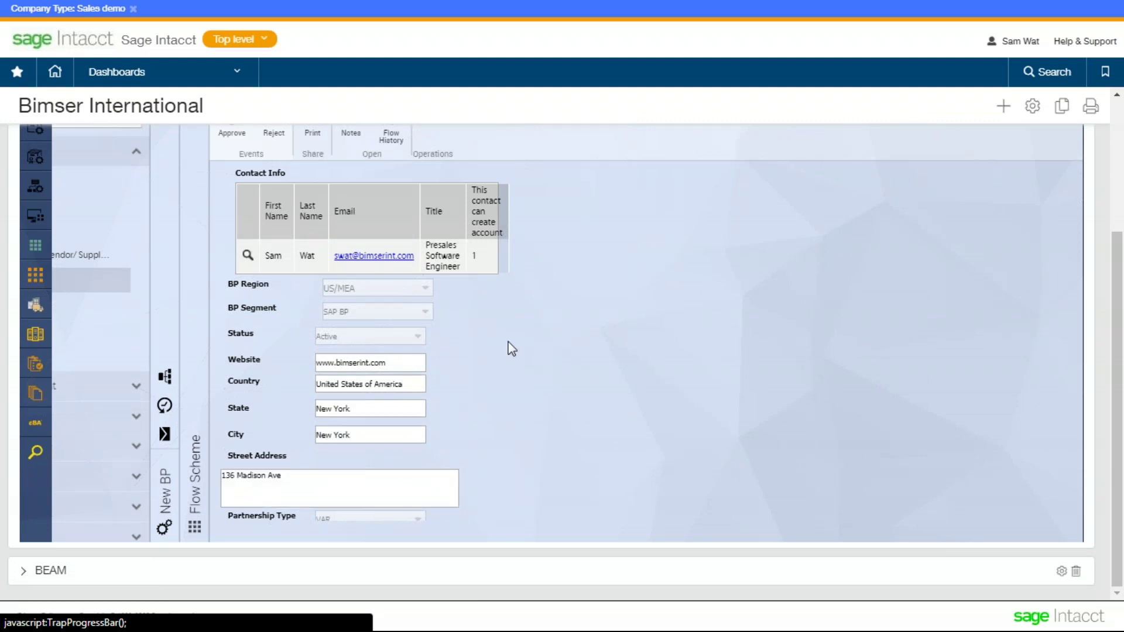
scroll(302, 264, "up", 1)
scroll(547, 239, "up", 5)
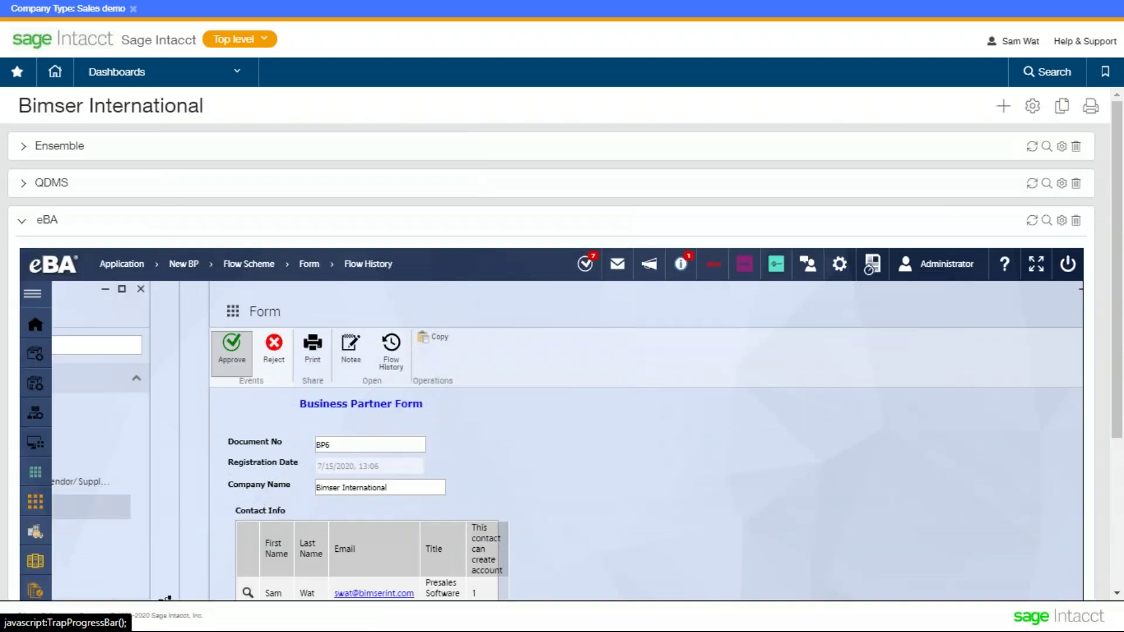
- Review the flow history (Var Manager approval, waiting for user creation), then collapse the panel
scroll(661, 386, "down", 2)
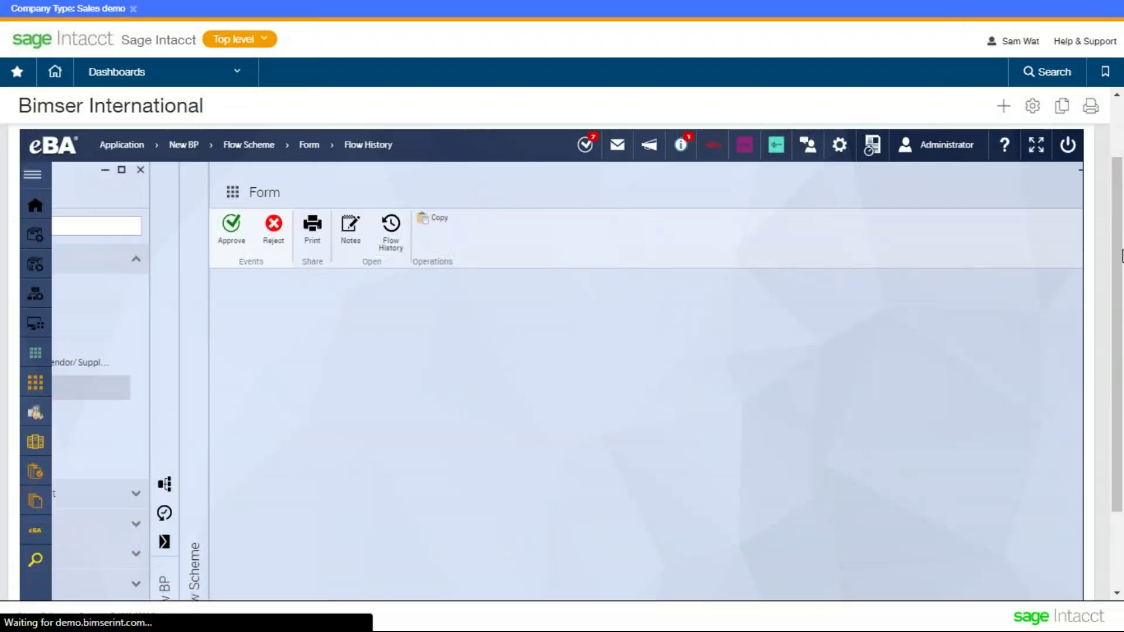
scroll(1118, 261, "down", 1)
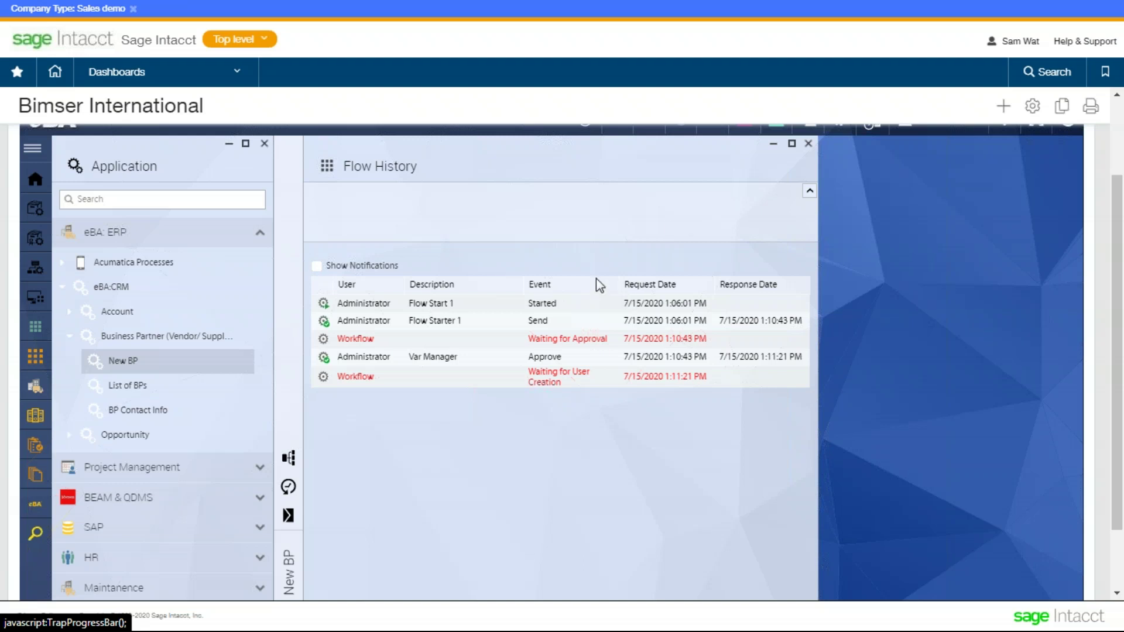
scroll(697, 308, "down", 1)
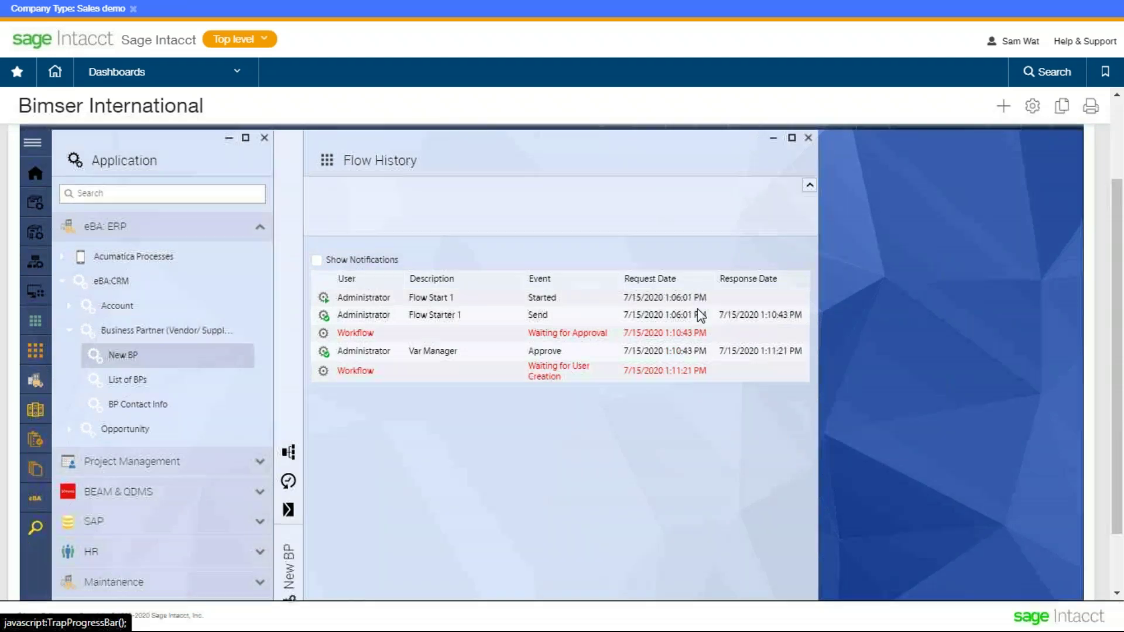
scroll(697, 308, "up", 1)
left_click(771, 144)
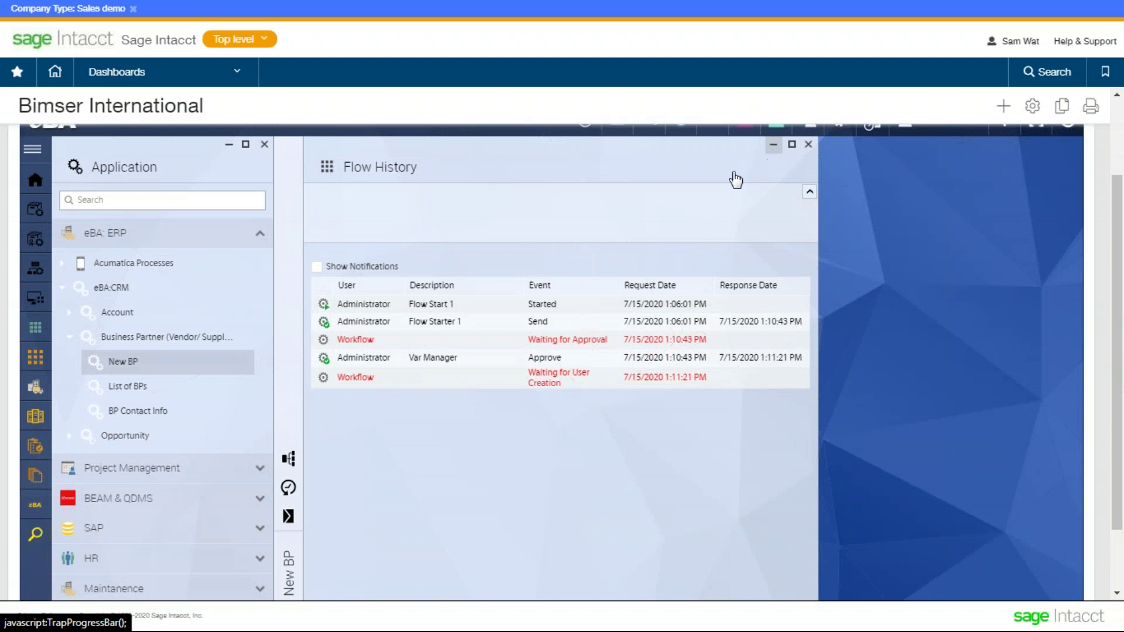
- Re-expand the Flow History panel, then go to Workflow Management
scroll(434, 347, "down", 1)
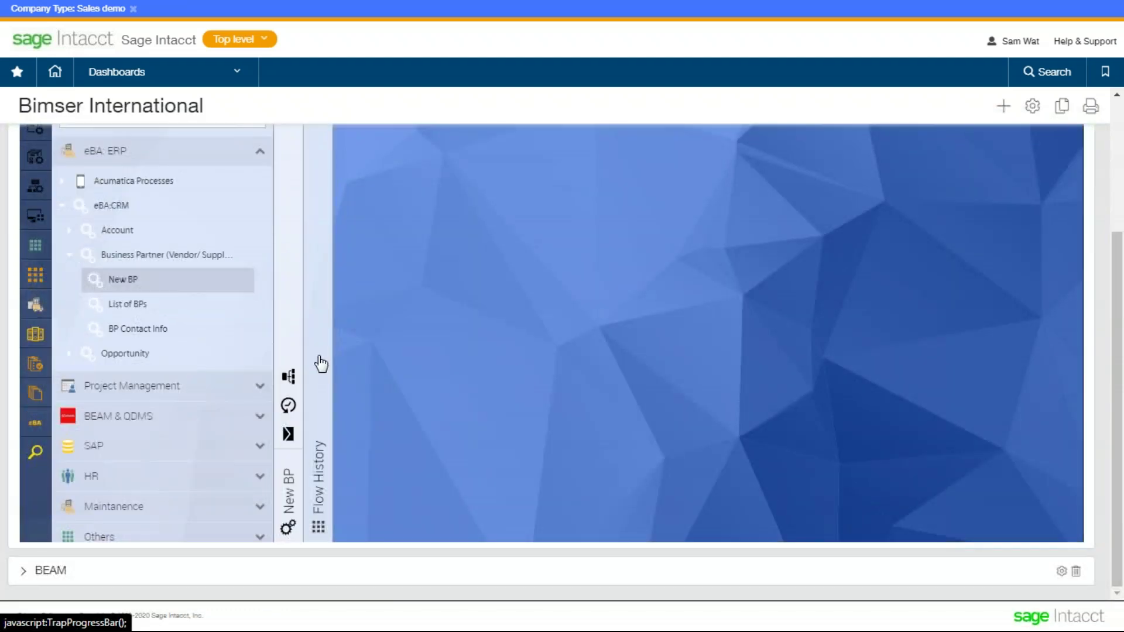
left_click(318, 363)
scroll(419, 324, "up", 1)
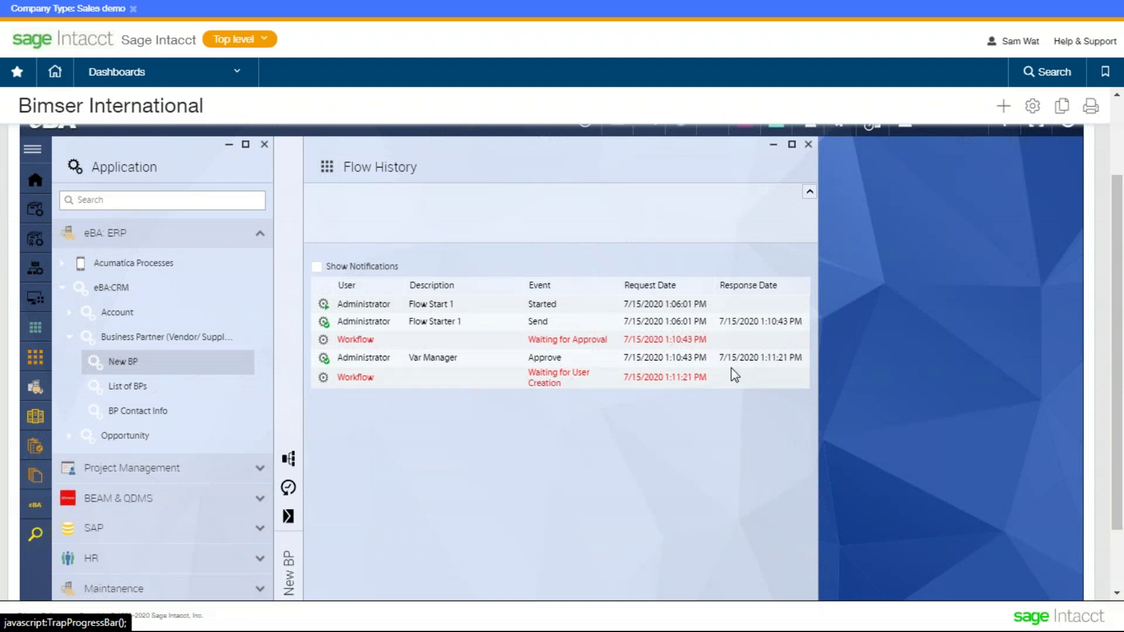
scroll(214, 270, "up", 1)
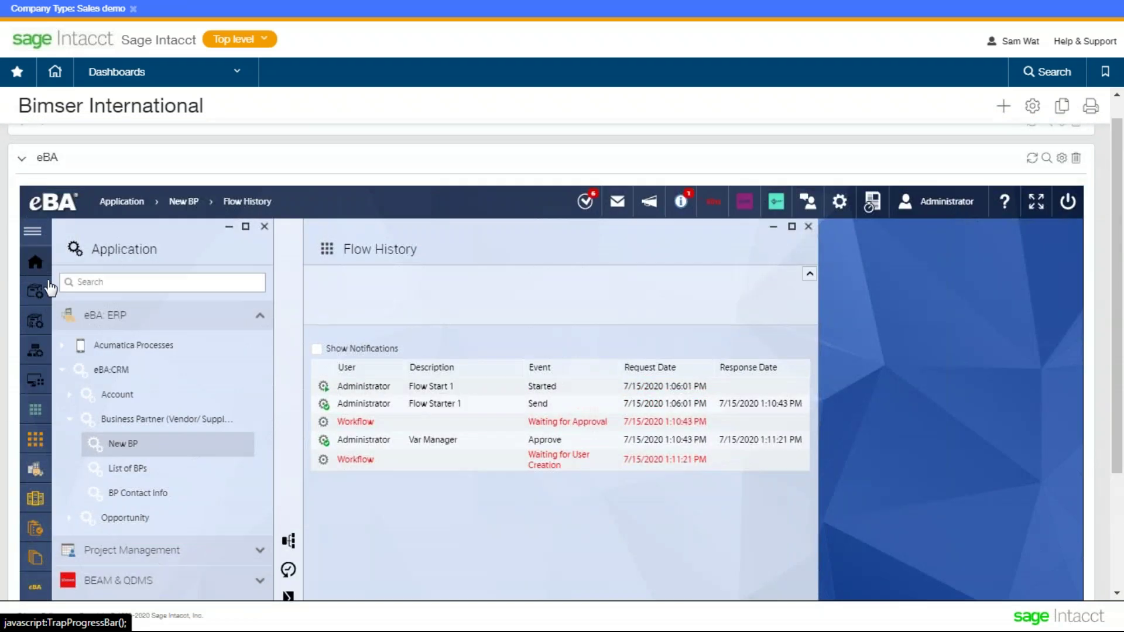
left_click(38, 351)
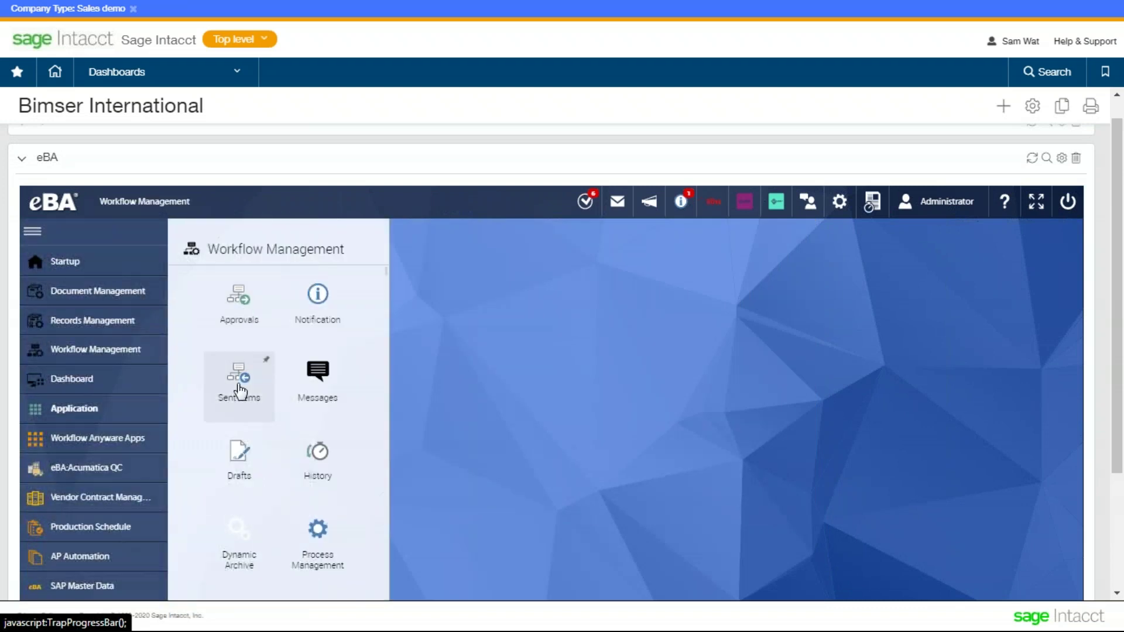
- Open Business Partner Registration Form approval 13275 from Approvals and maximize the form
left_click(217, 310)
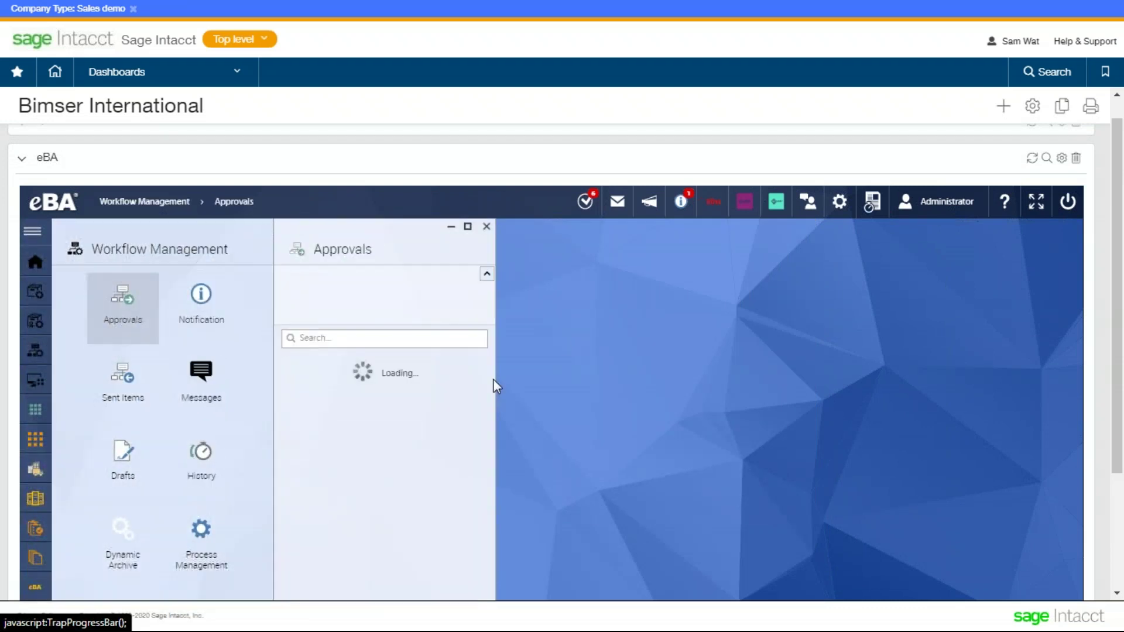
scroll(497, 378, "down", 2)
left_click(431, 326)
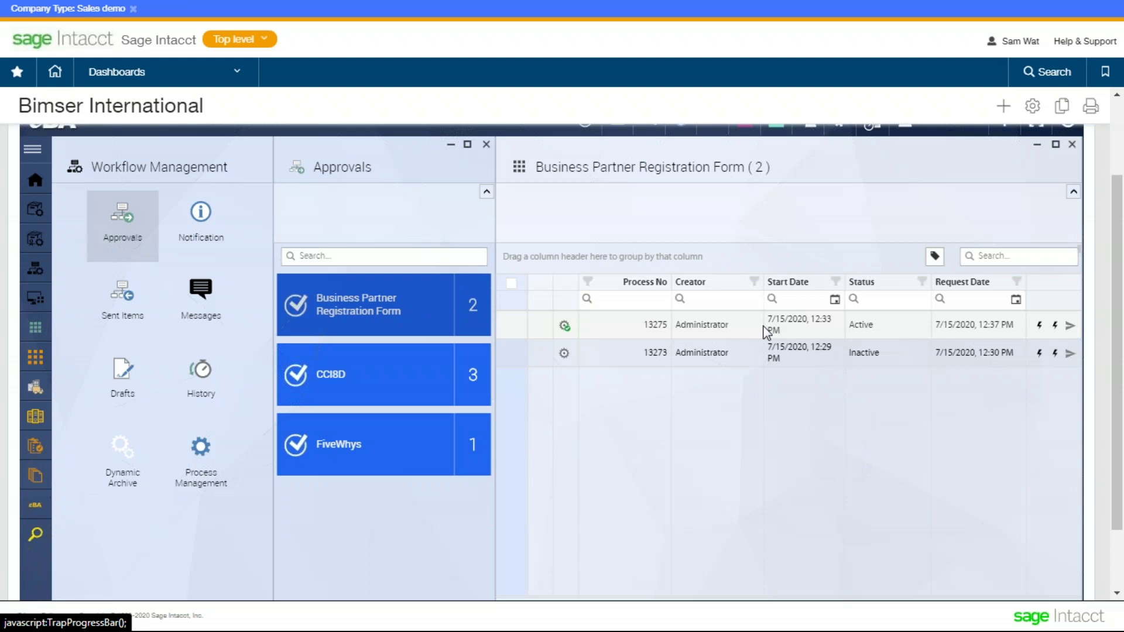
left_click(735, 329)
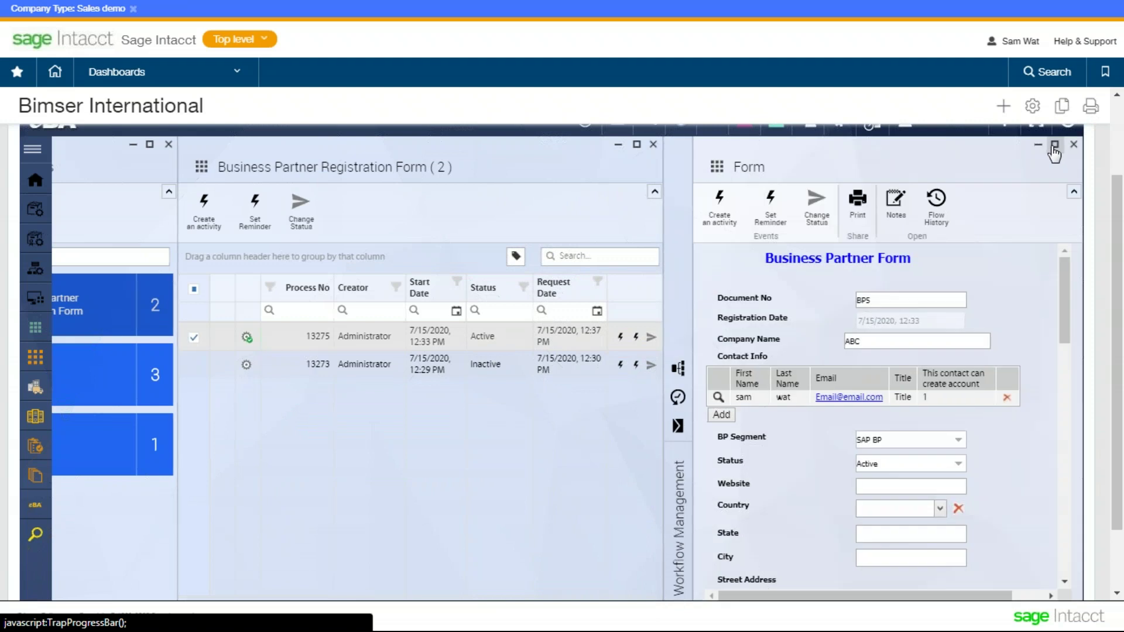
left_click(1055, 145)
scroll(588, 316, "down", 4)
scroll(571, 308, "up", 1)
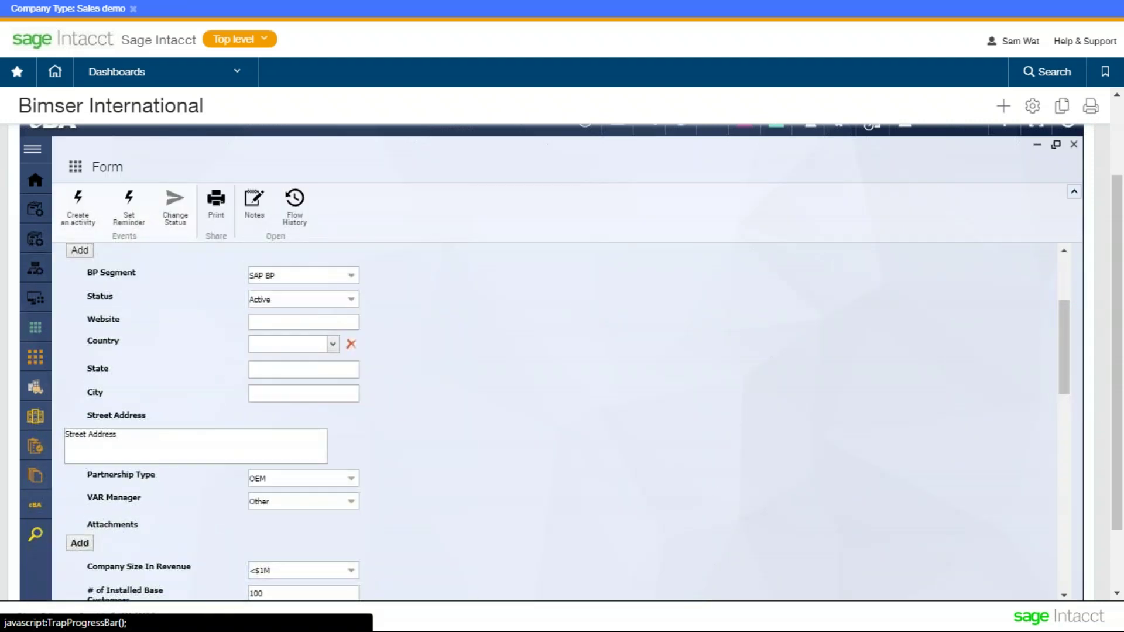
scroll(276, 321, "down", 3)
- Attach the file dashboardchanges.JPG to the form's Attachments
scroll(364, 338, "up", 1)
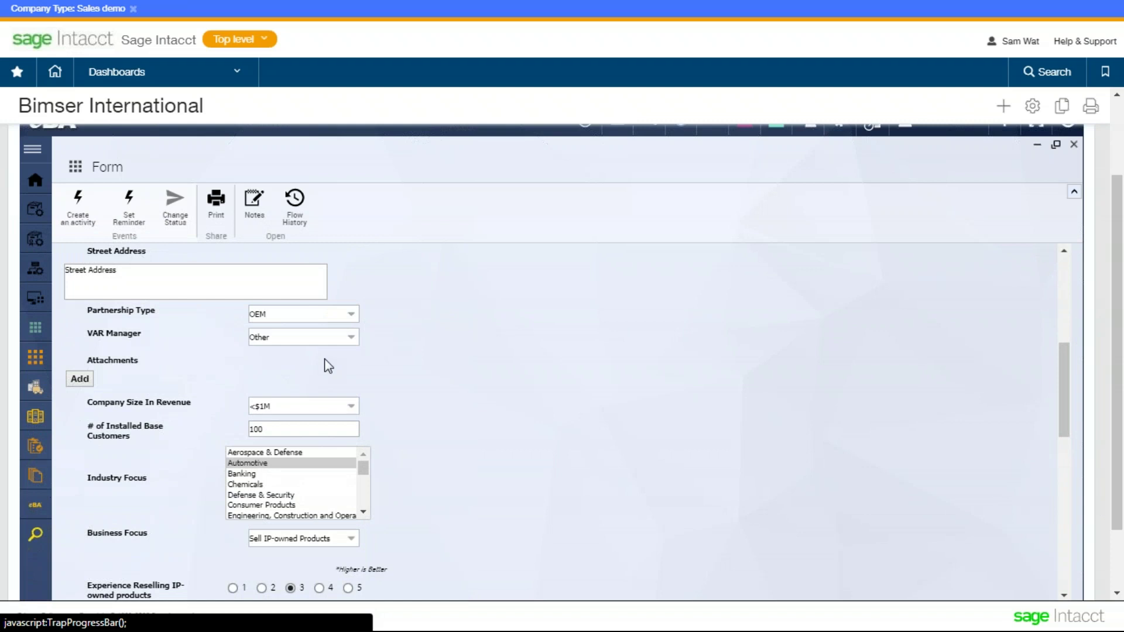
scroll(304, 337, "down", 1)
scroll(195, 312, "up", 1)
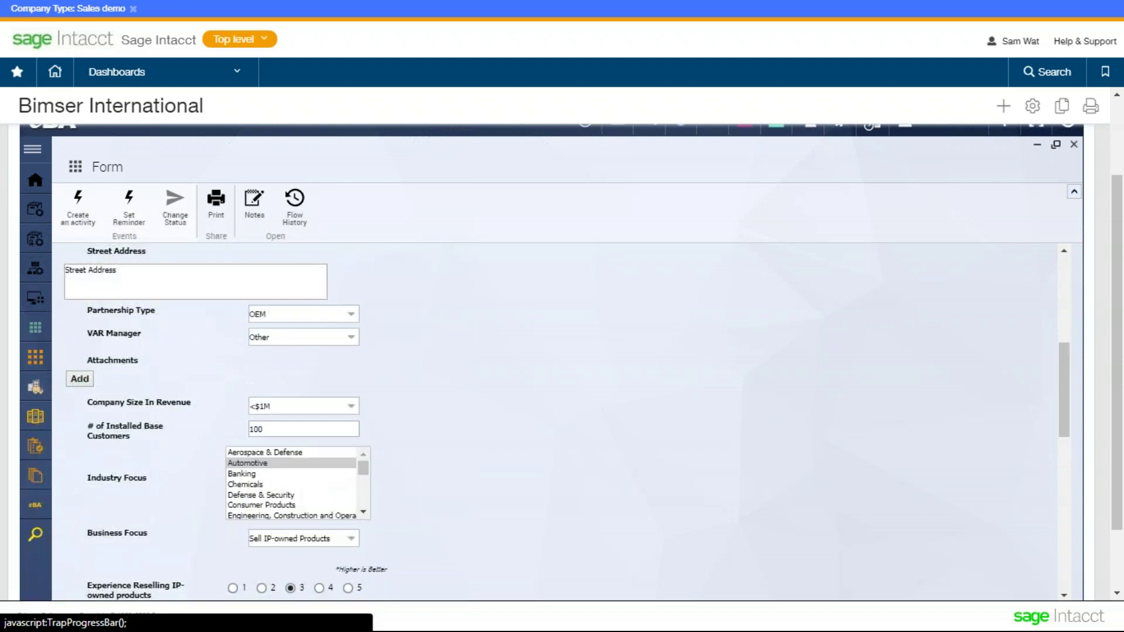
left_click(80, 381)
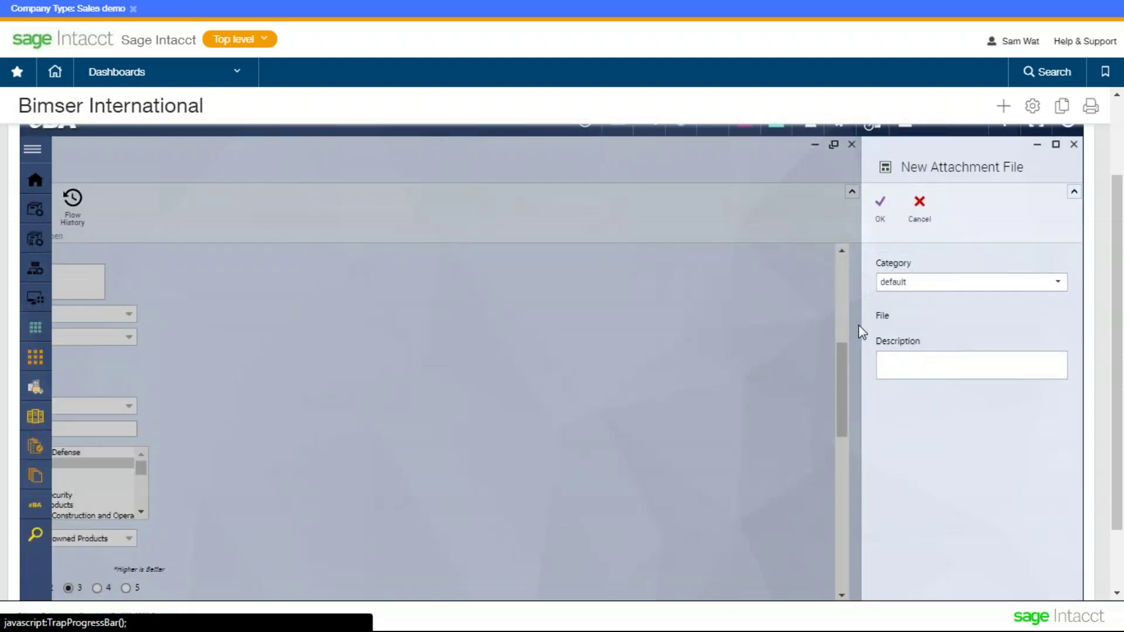
left_click(914, 339)
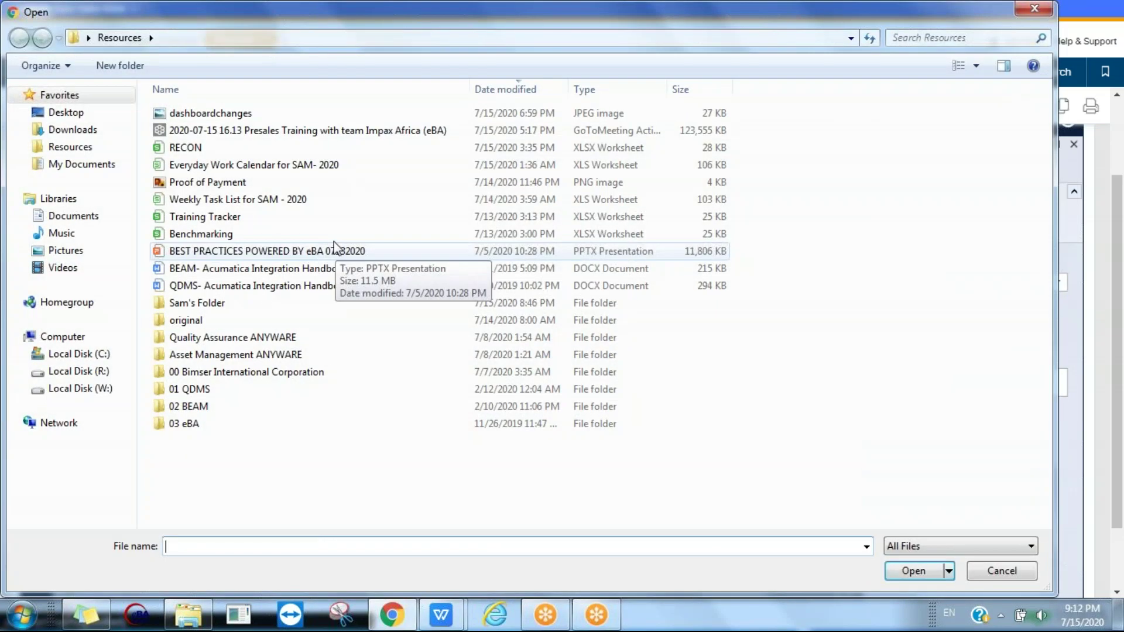
double_click(291, 114)
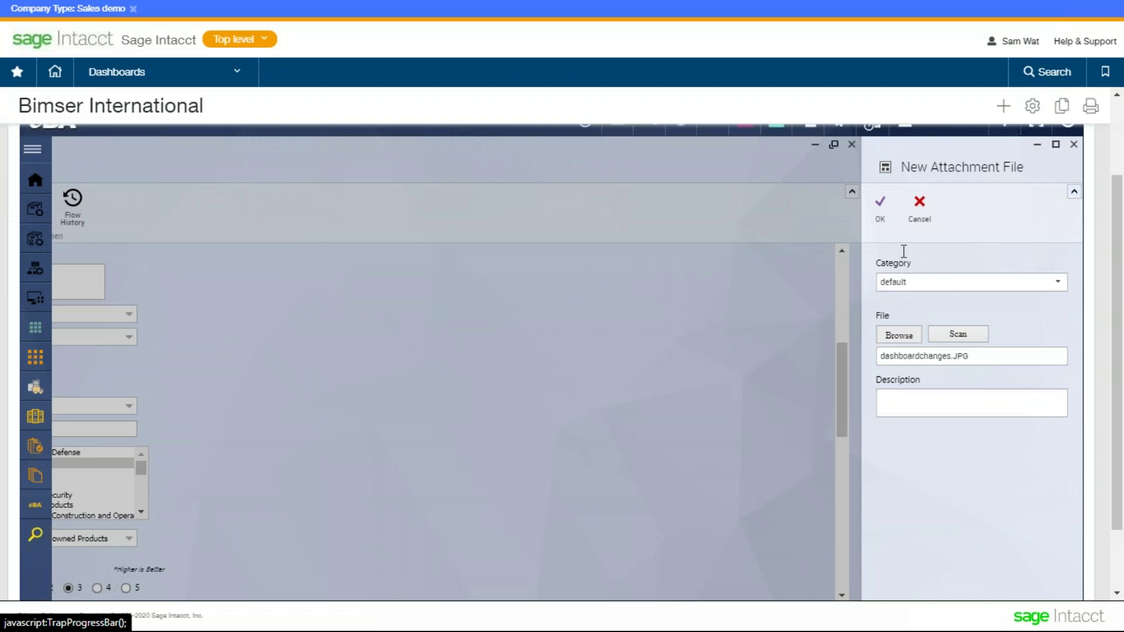
left_click(880, 205)
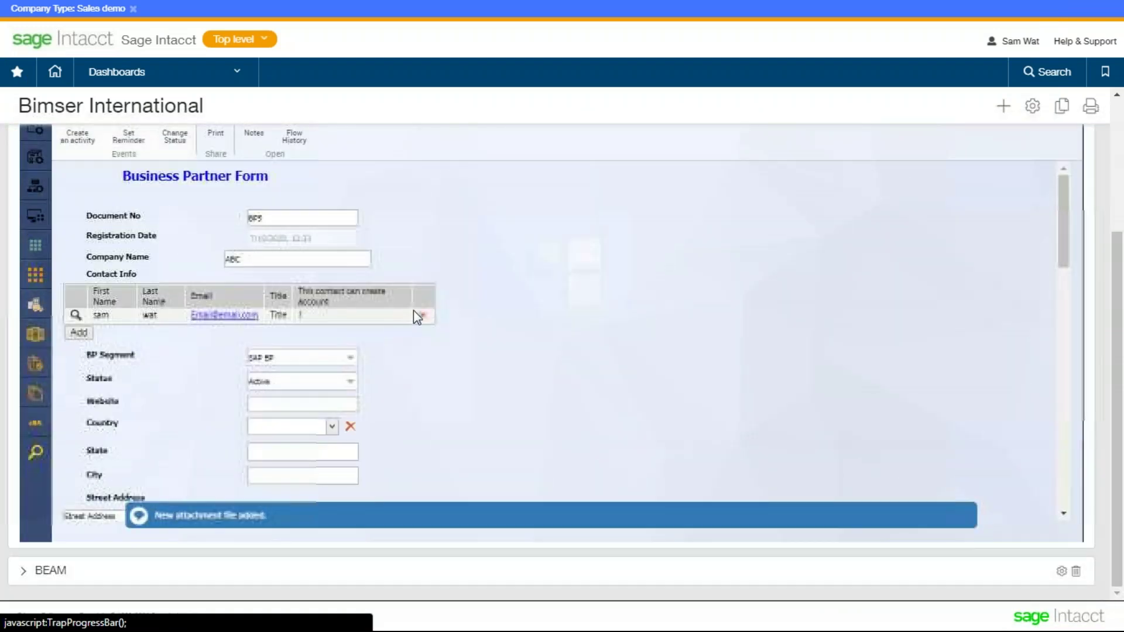
scroll(413, 310, "down", 8)
scroll(463, 287, "down", 2)
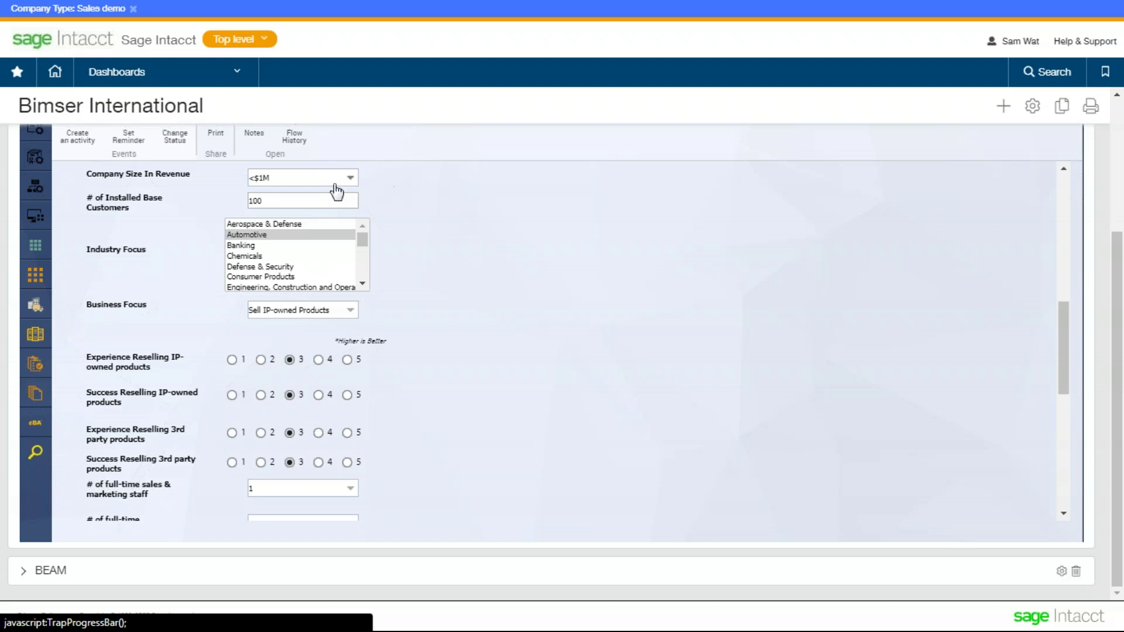
scroll(335, 189, "up", 2)
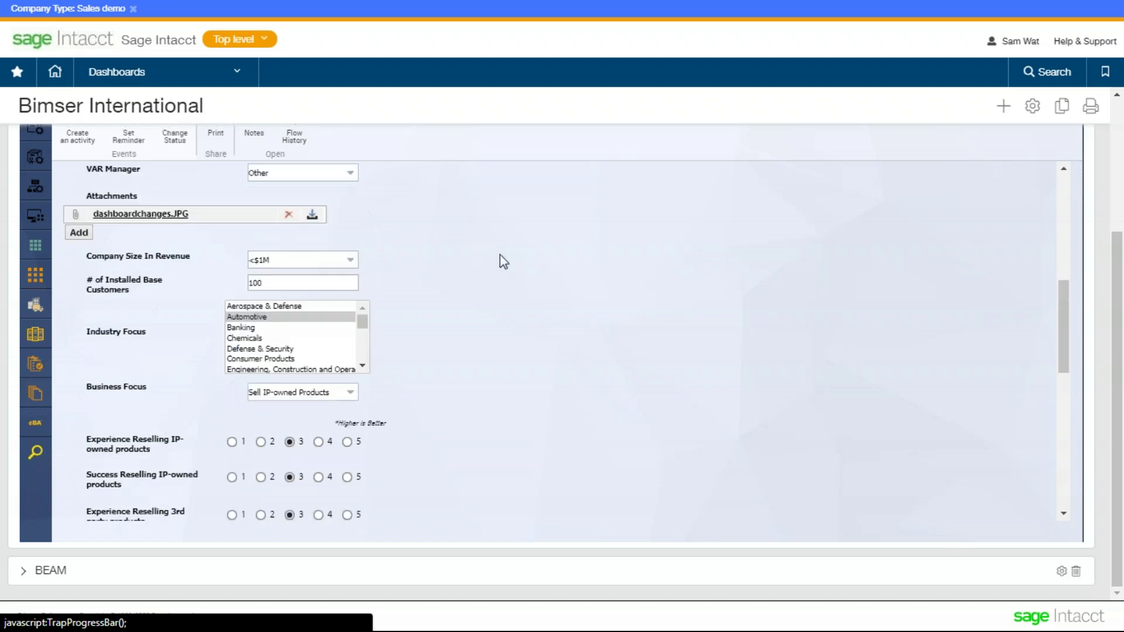
scroll(1103, 252, "up", 1)
scroll(1102, 252, "up", 1)
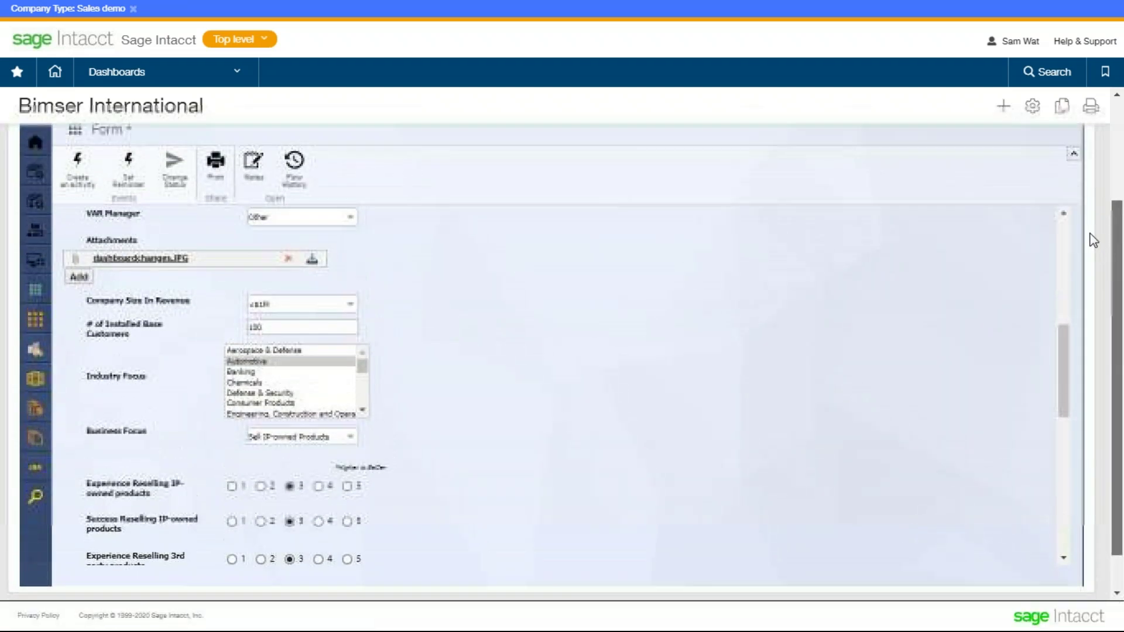
left_click(363, 412)
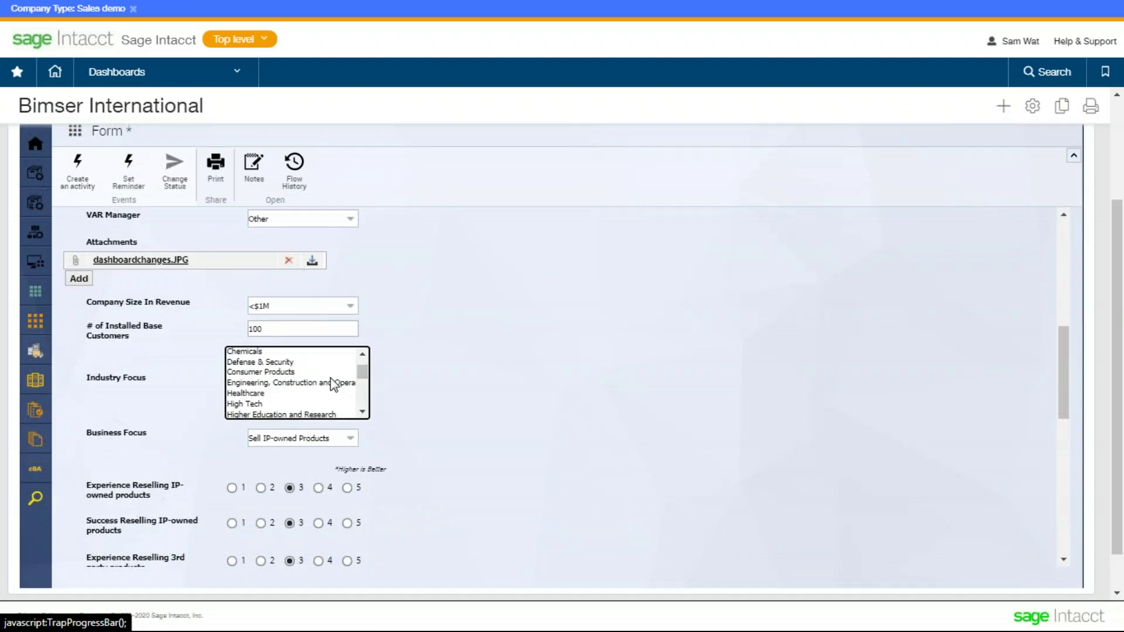
scroll(330, 378, "down", 3)
scroll(474, 424, "down", 2)
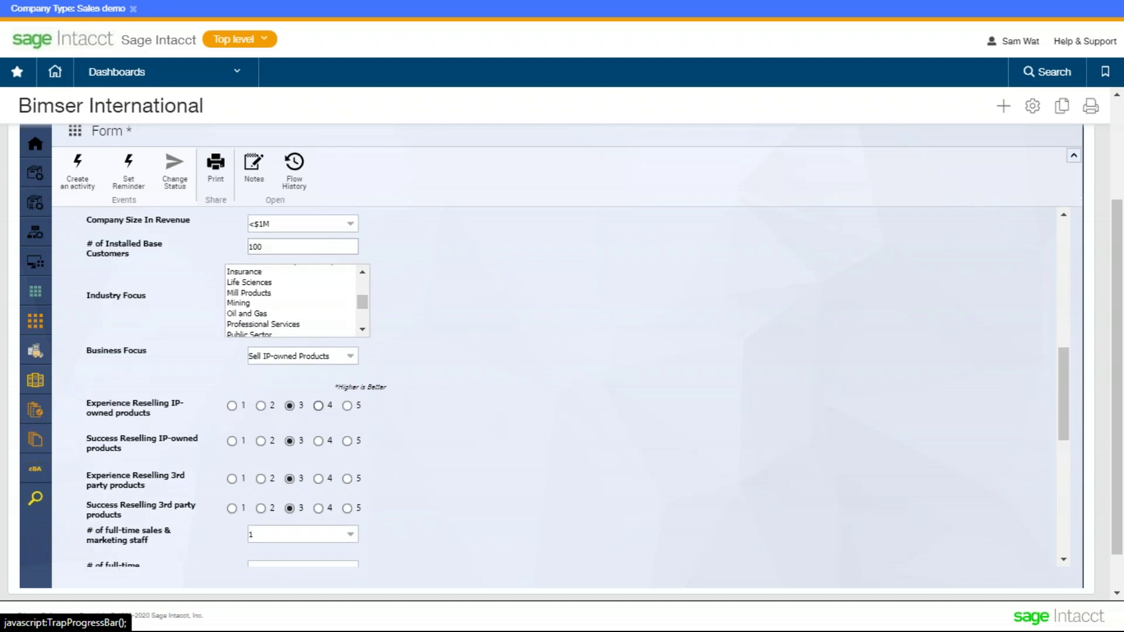
scroll(264, 419, "down", 2)
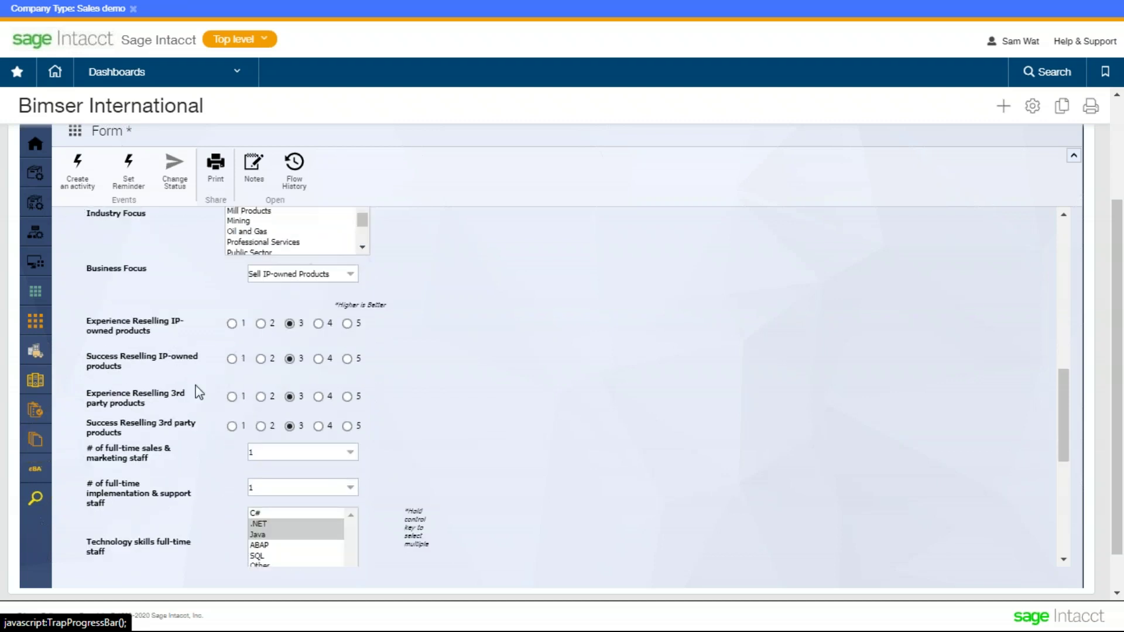
scroll(199, 391, "down", 4)
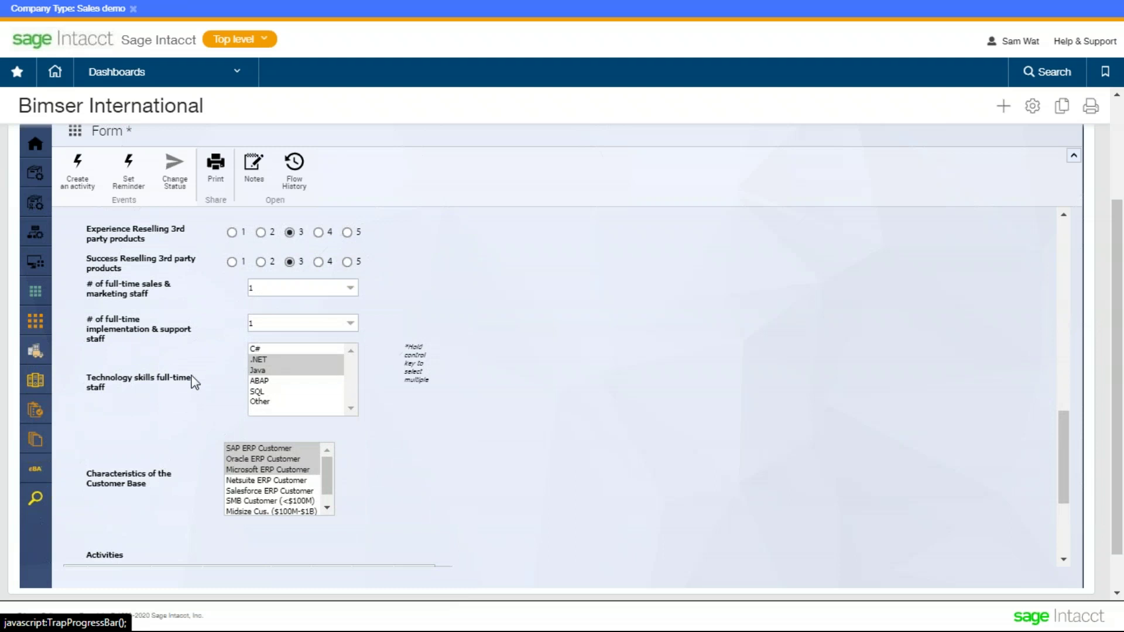
scroll(175, 392, "down", 3)
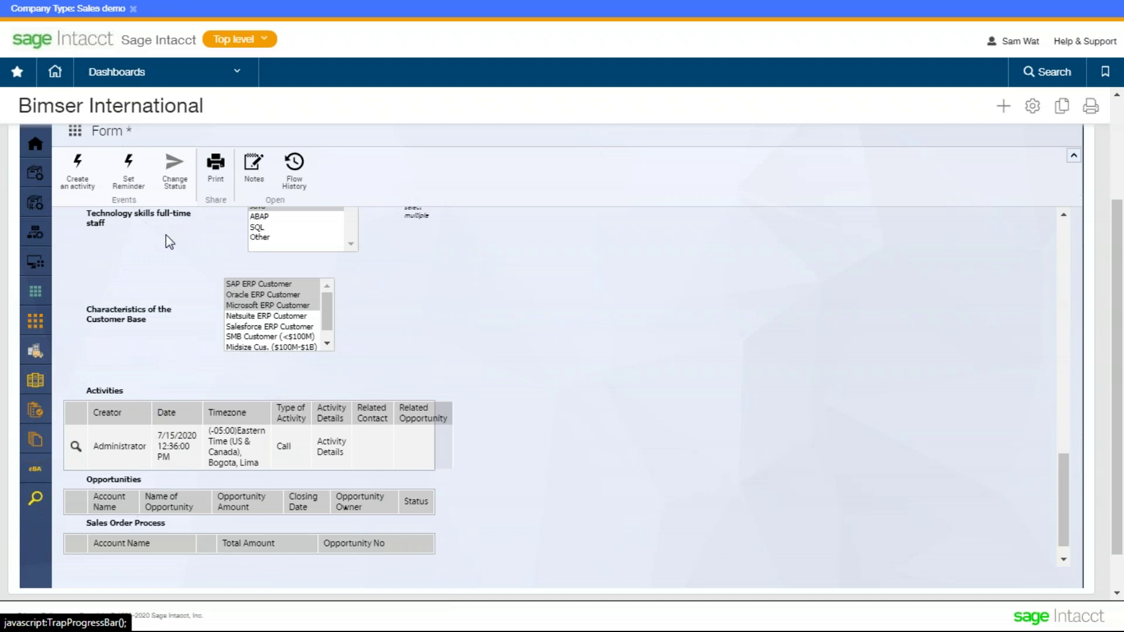
left_click(84, 192)
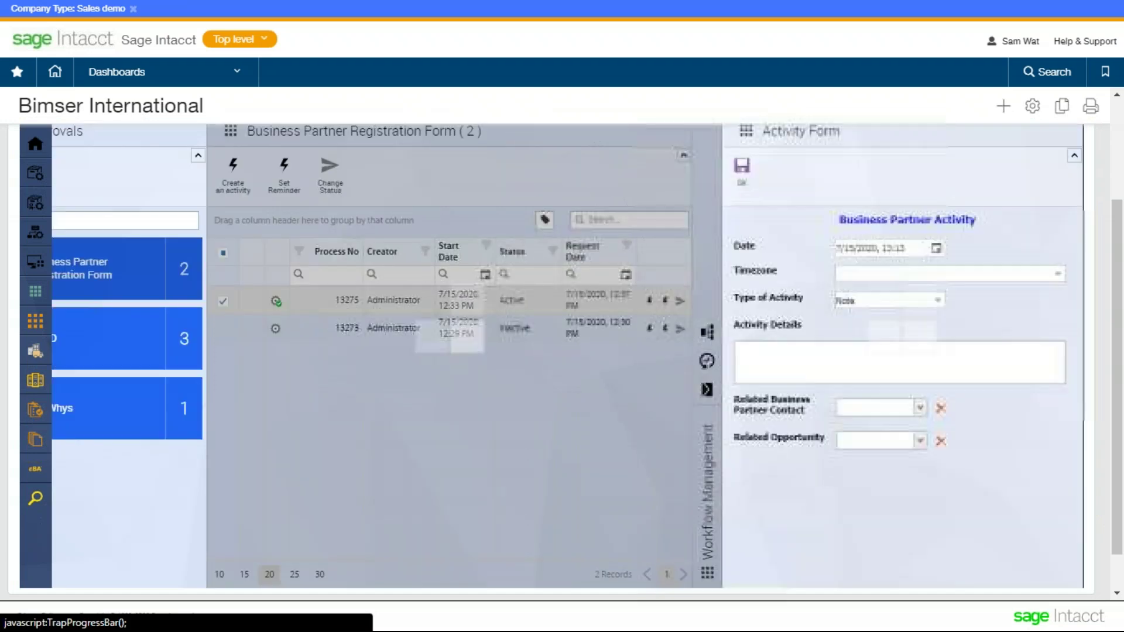
- Set the new activity's timezone to Eastern Time and its type to Call
left_click(956, 306)
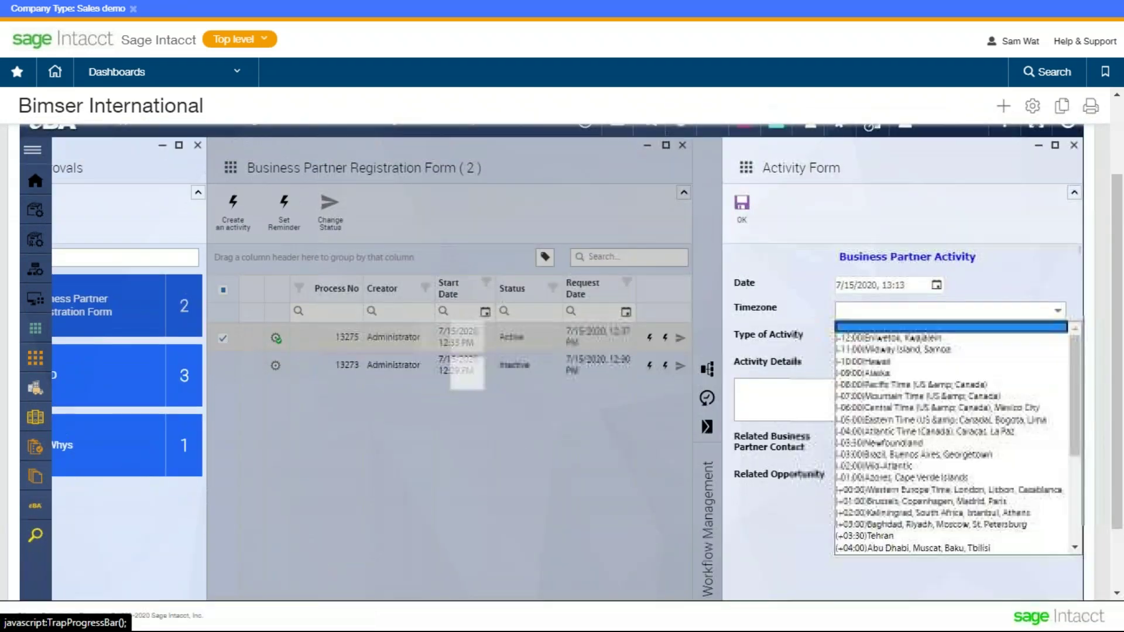
scroll(944, 391, "down", 4)
scroll(944, 391, "up", 4)
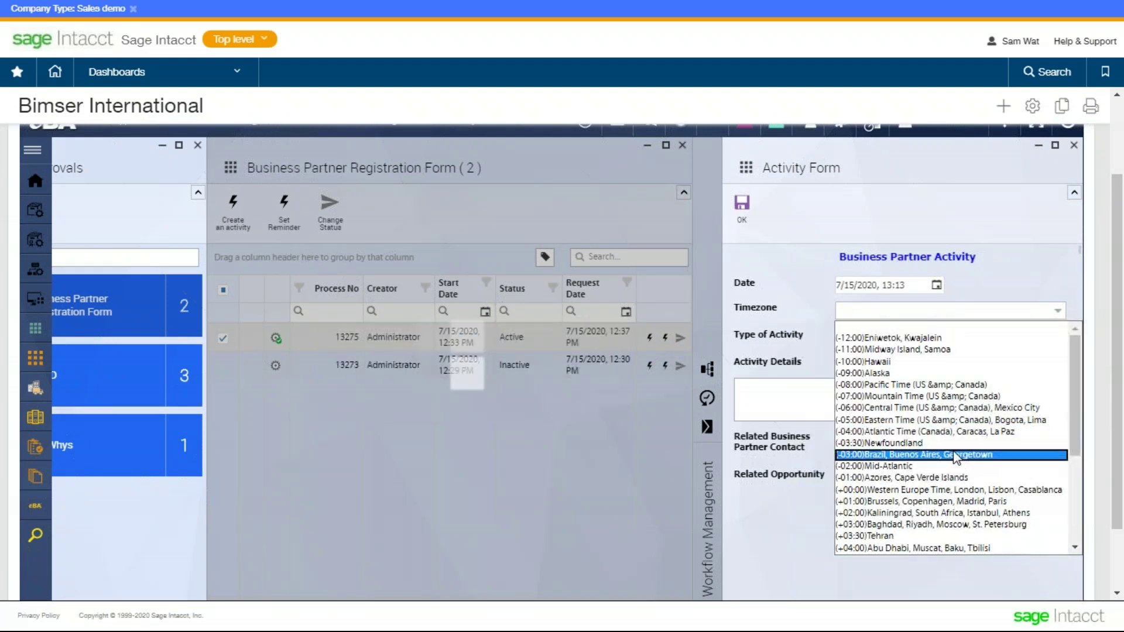
left_click(944, 420)
left_click(931, 340)
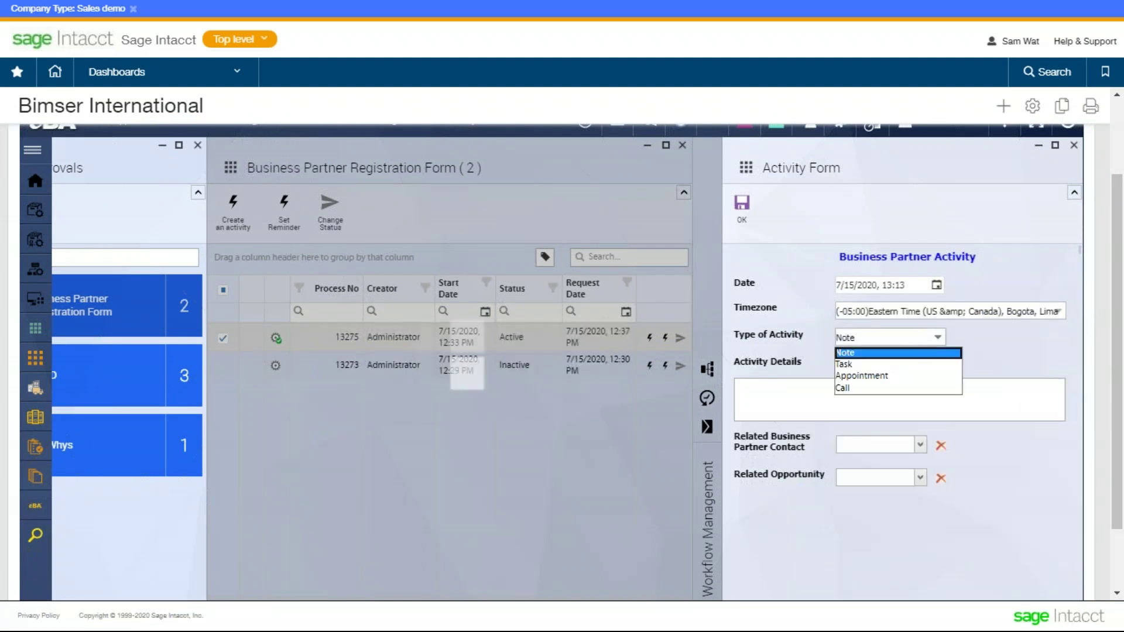
left_click(938, 388)
- Paste 'Activity Details' into the details box and save the activity
left_click(939, 399)
left_click_drag(810, 360, 733, 361)
key("ctrl+c")
left_click(770, 389)
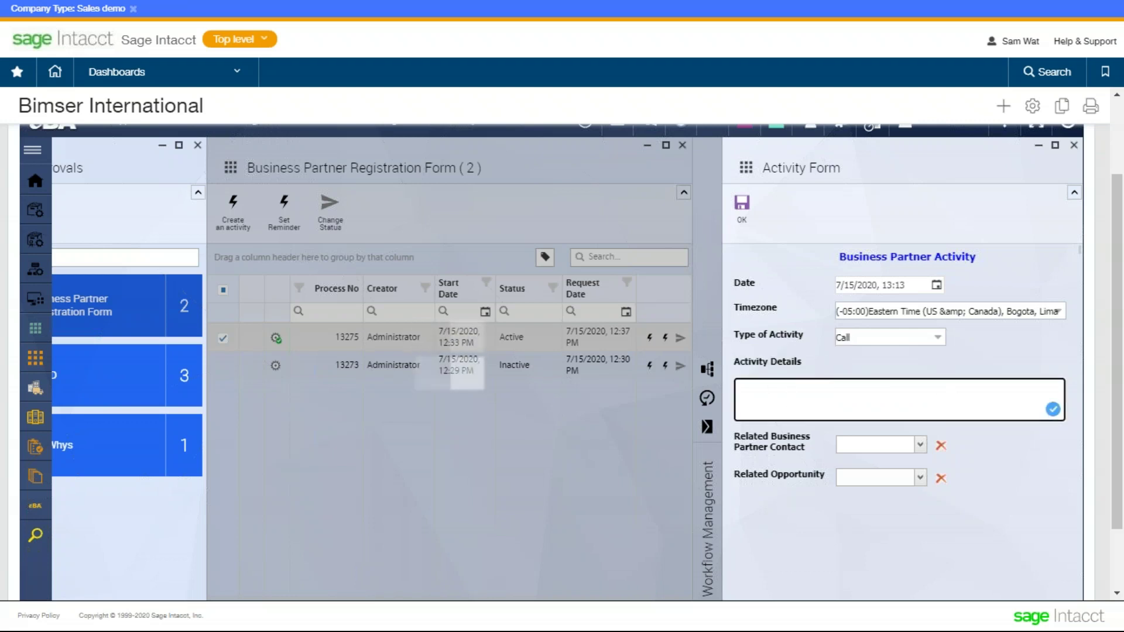
key("ctrl+v")
double_click(1026, 170)
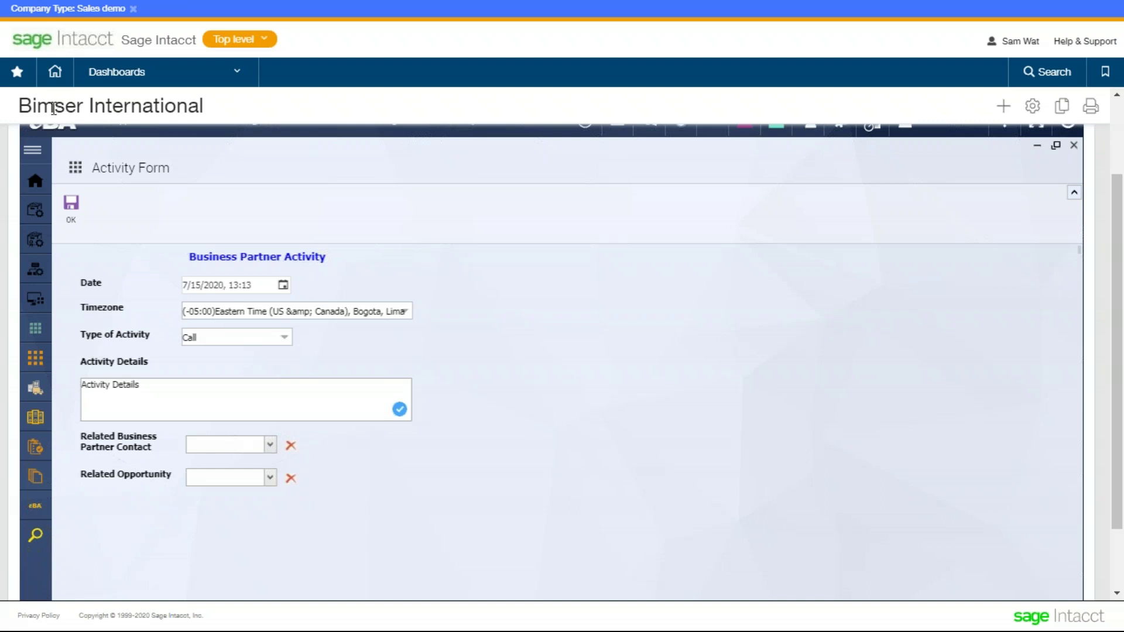
left_click(72, 210)
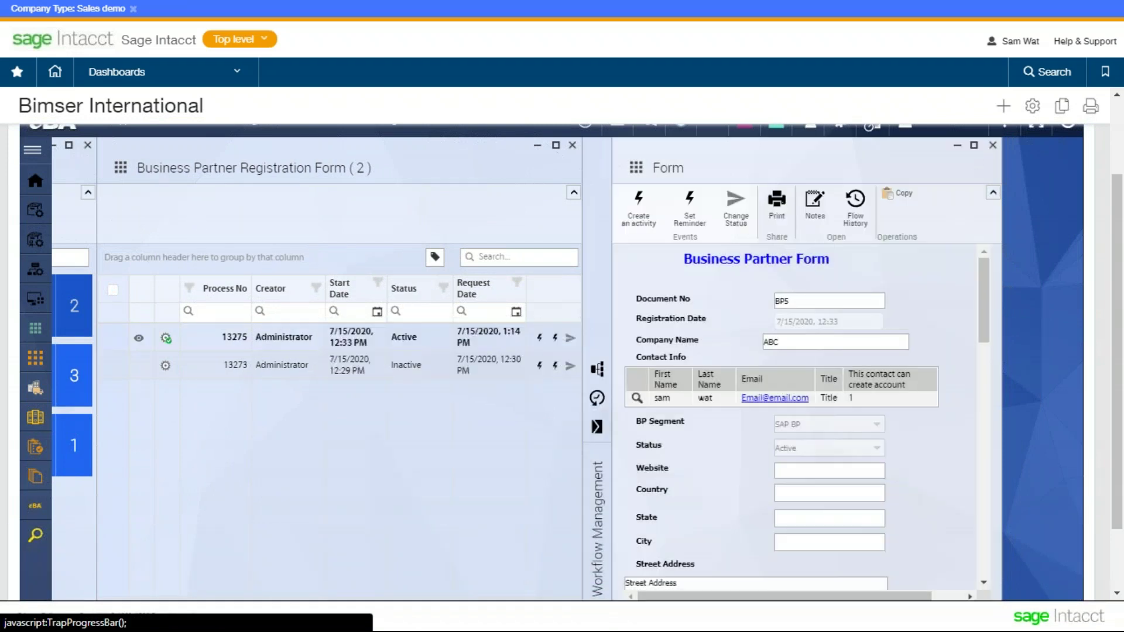
- Maximize the form, confirm two Call entries in Activities, and begin Change Status
left_click(973, 145)
scroll(419, 369, "down", 15)
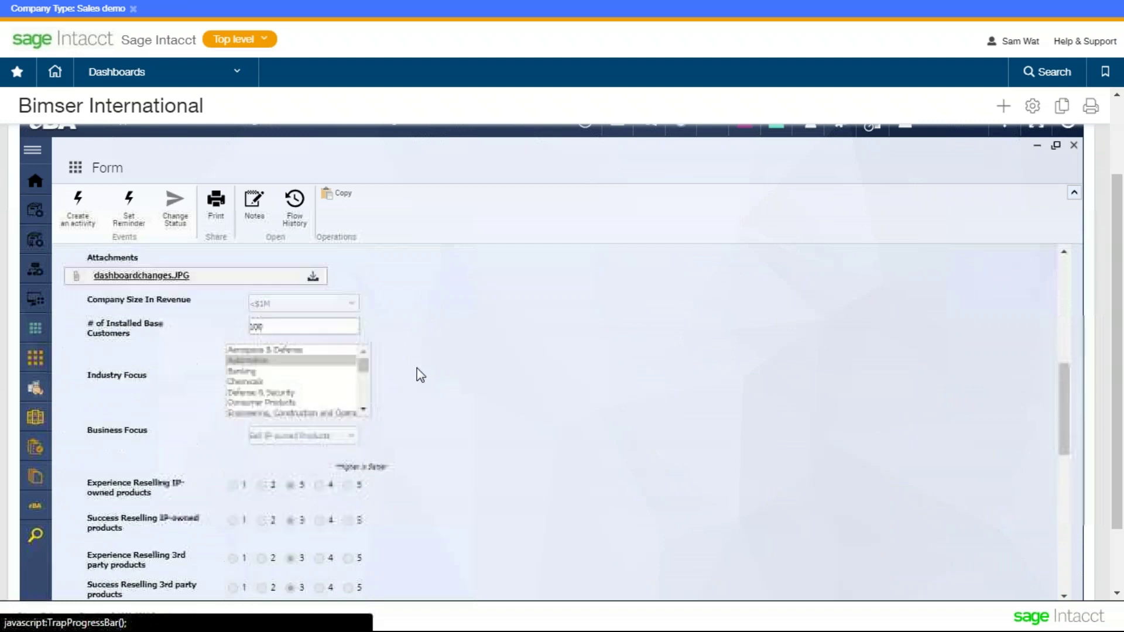
scroll(413, 375, "down", 1)
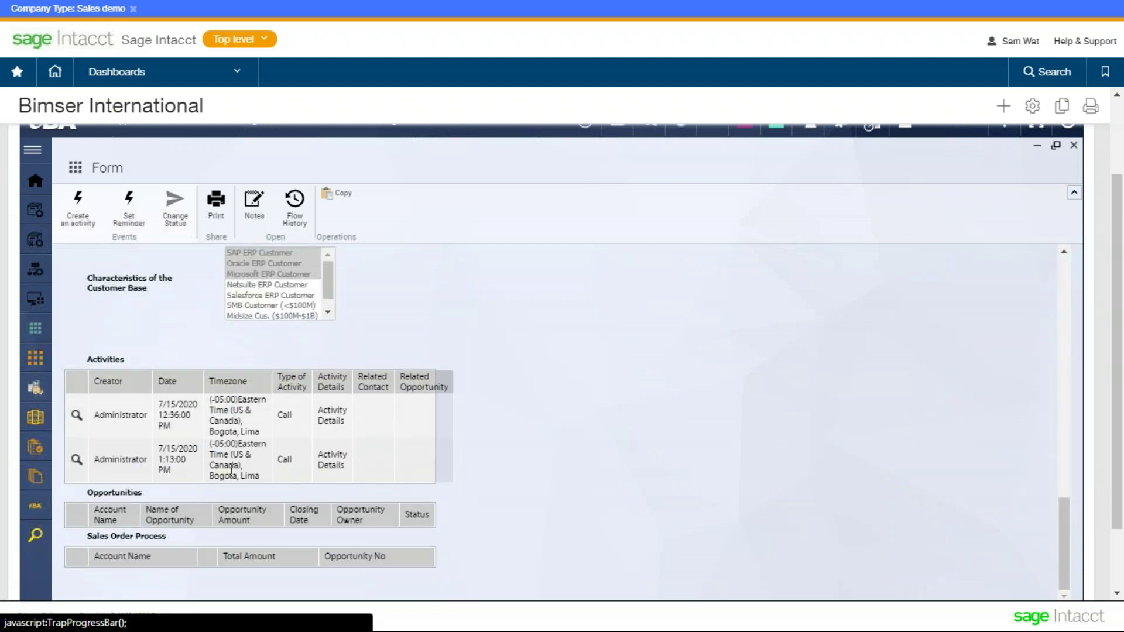
left_click_drag(378, 468, 215, 456)
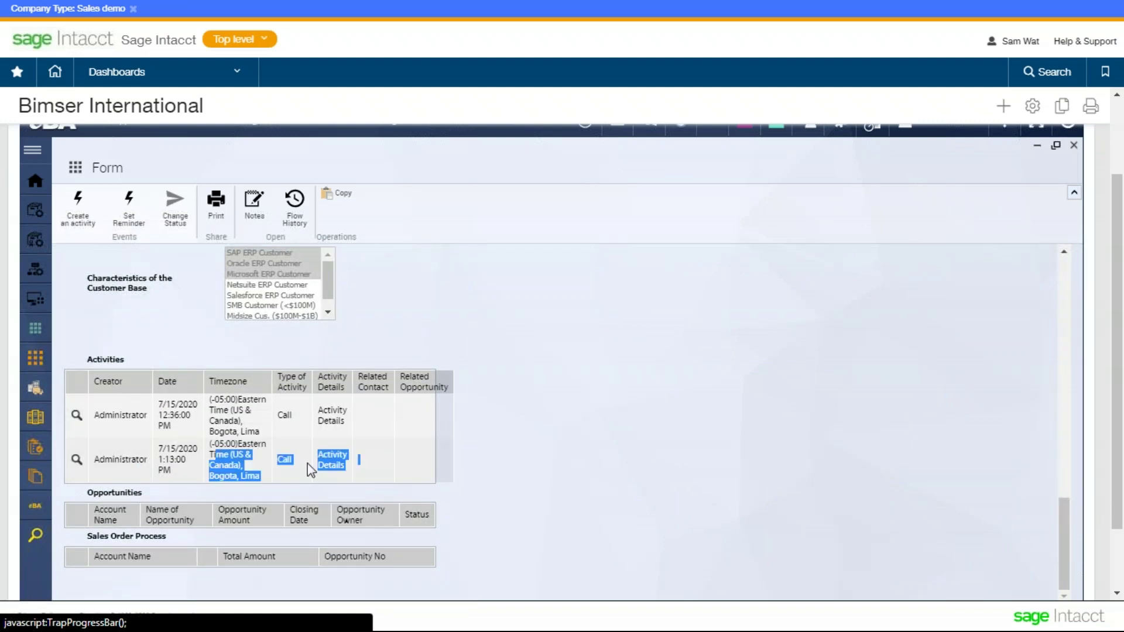
scroll(168, 346, "up", 3)
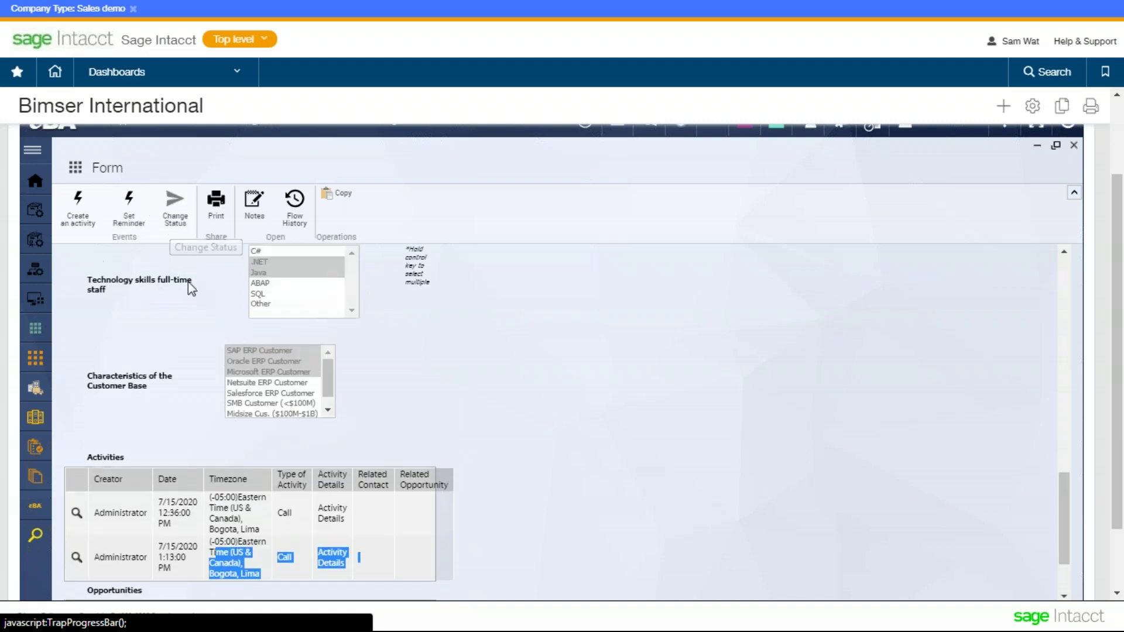
scroll(212, 335, "up", 15)
scroll(269, 328, "up", 6)
scroll(463, 345, "up", 3)
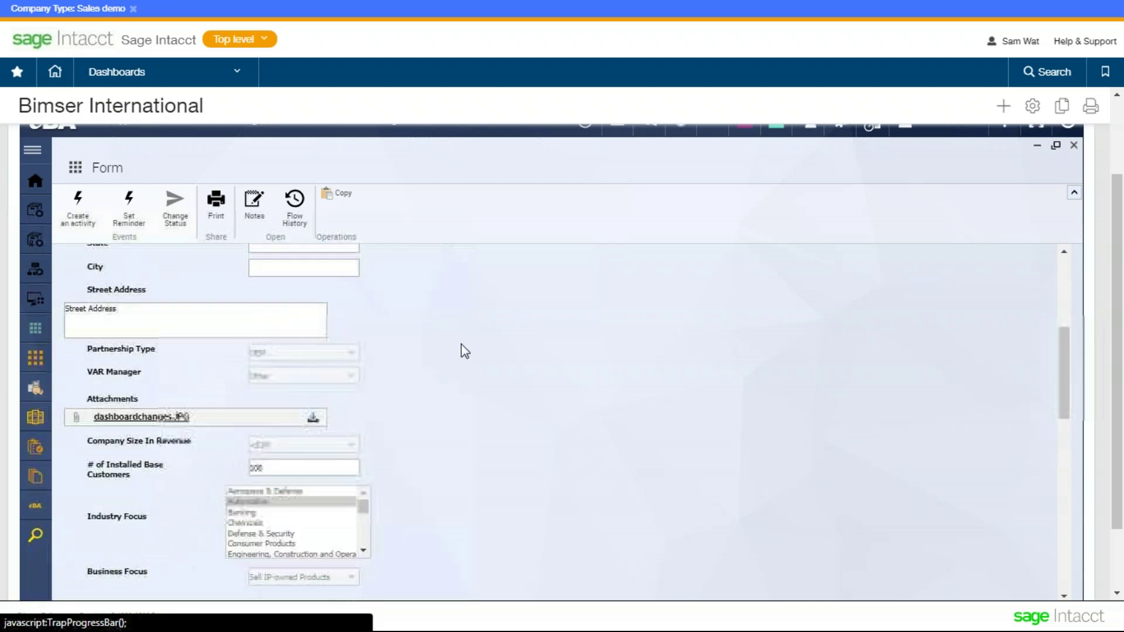
scroll(460, 343, "up", 3)
left_click(186, 203)
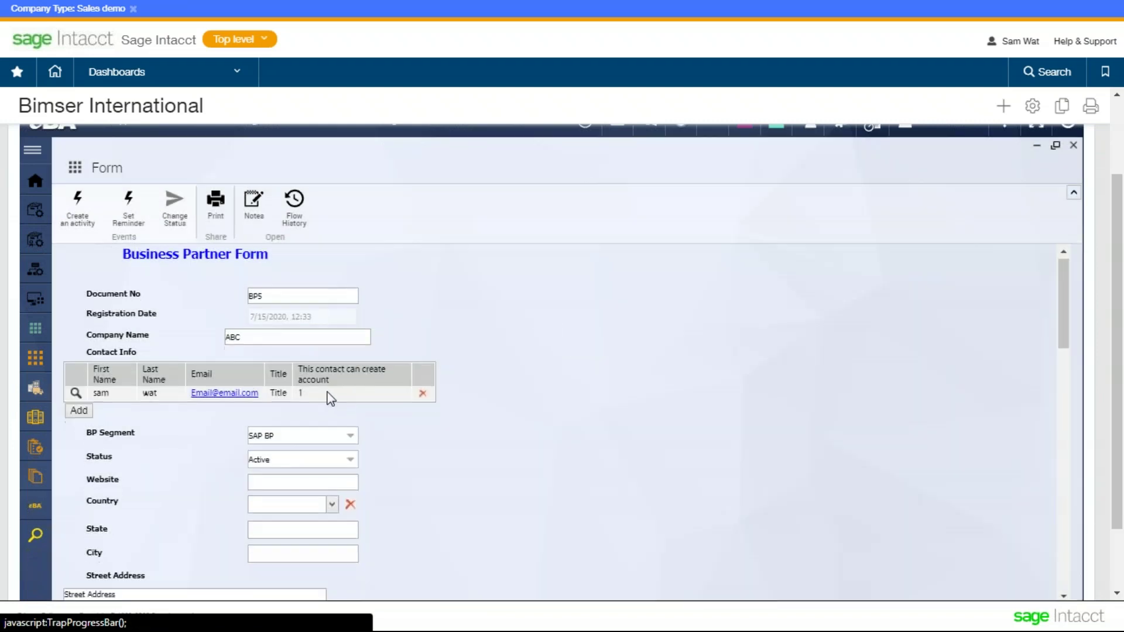
scroll(342, 386, "down", 2)
- Set Status to Cancelled, close the form with Don't Save, and show Application
left_click(343, 386)
left_click(326, 433)
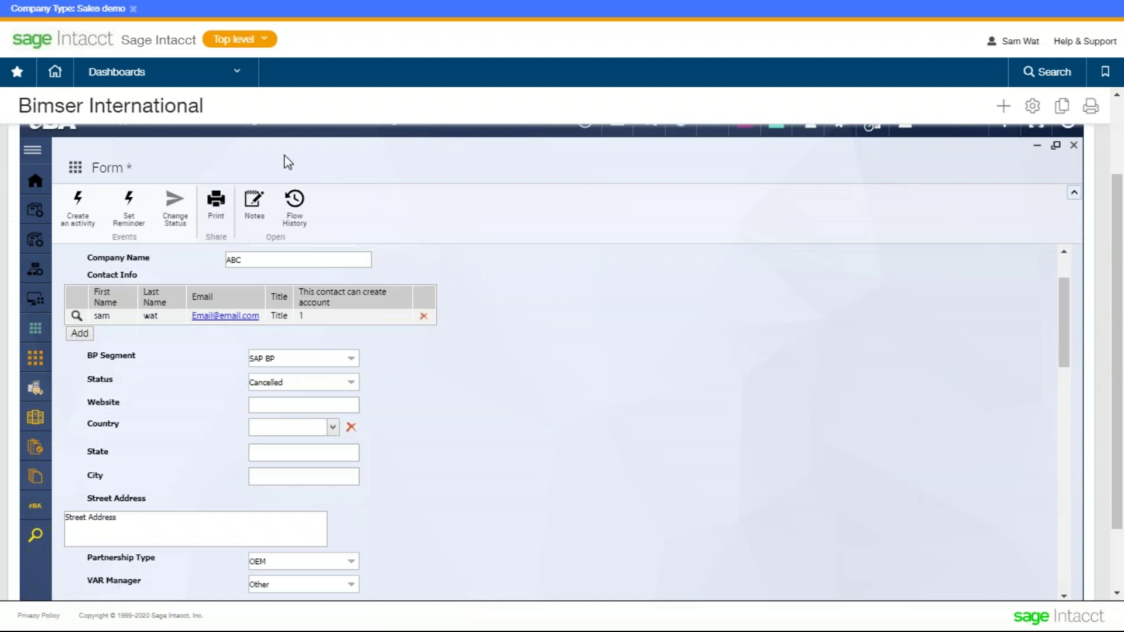
left_click(32, 332)
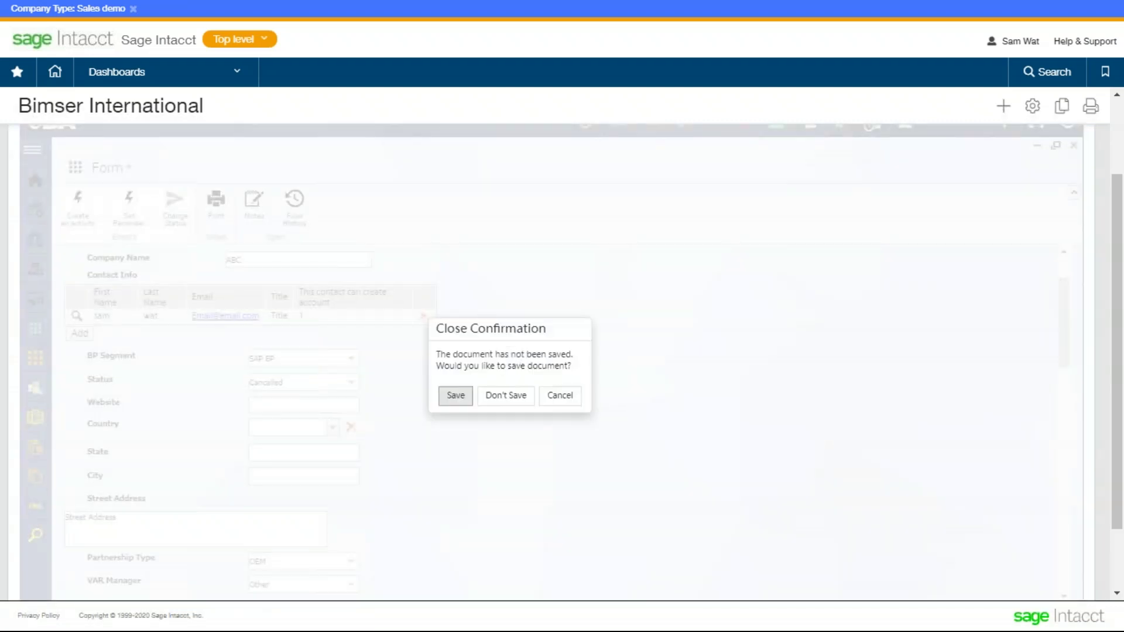
left_click(487, 398)
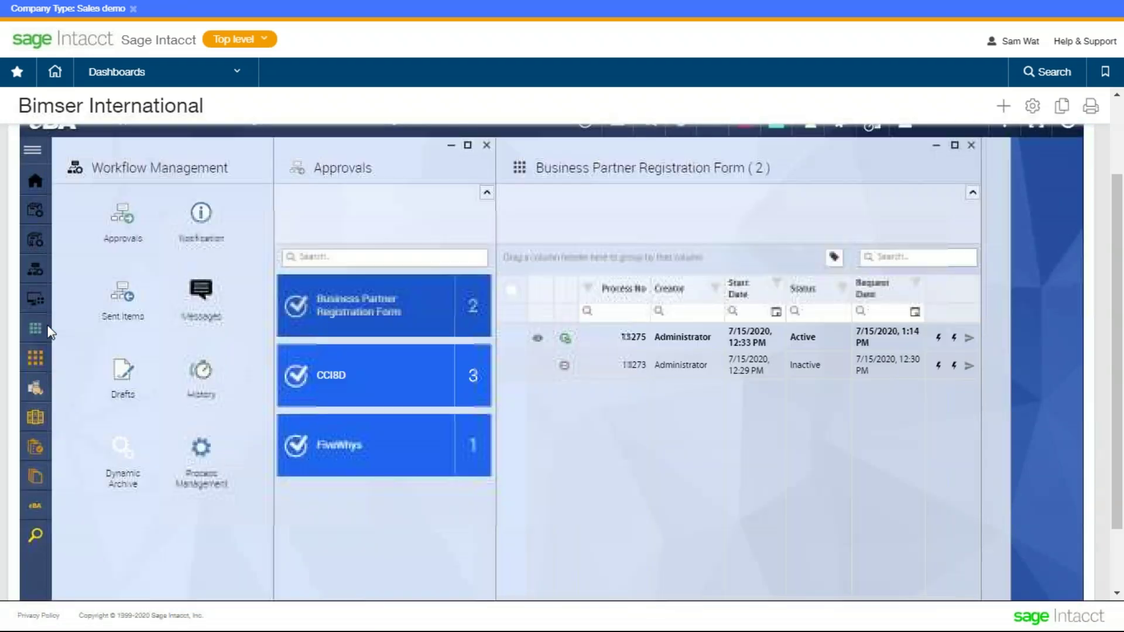
left_click(35, 331)
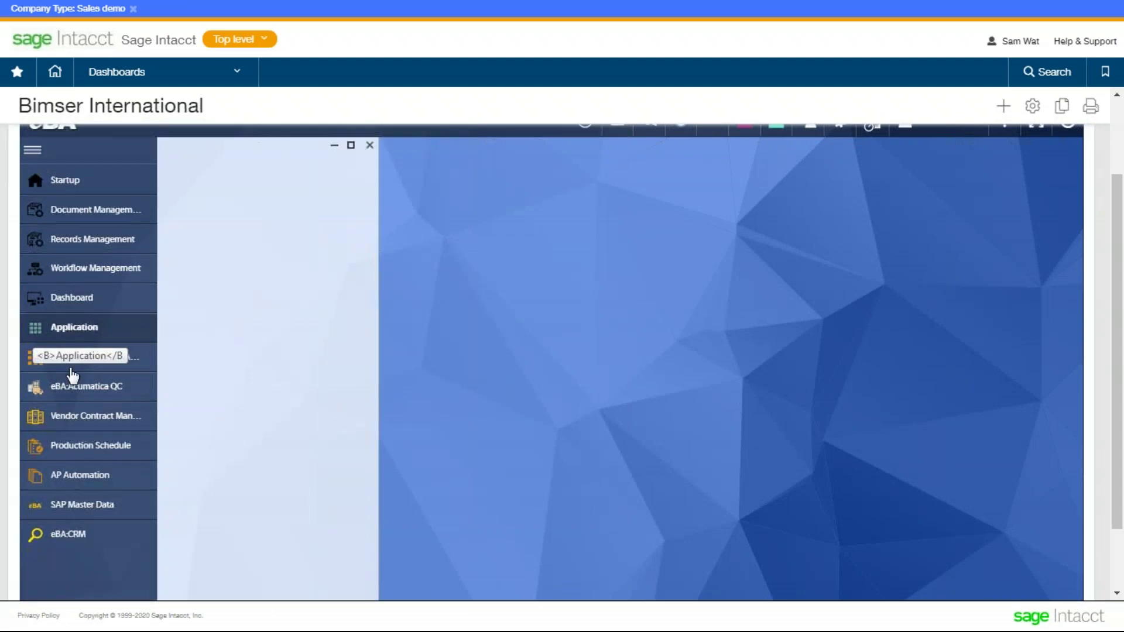
- Start a New Account form from eBA: ERP > eBA:CRM > Account
left_click(311, 232)
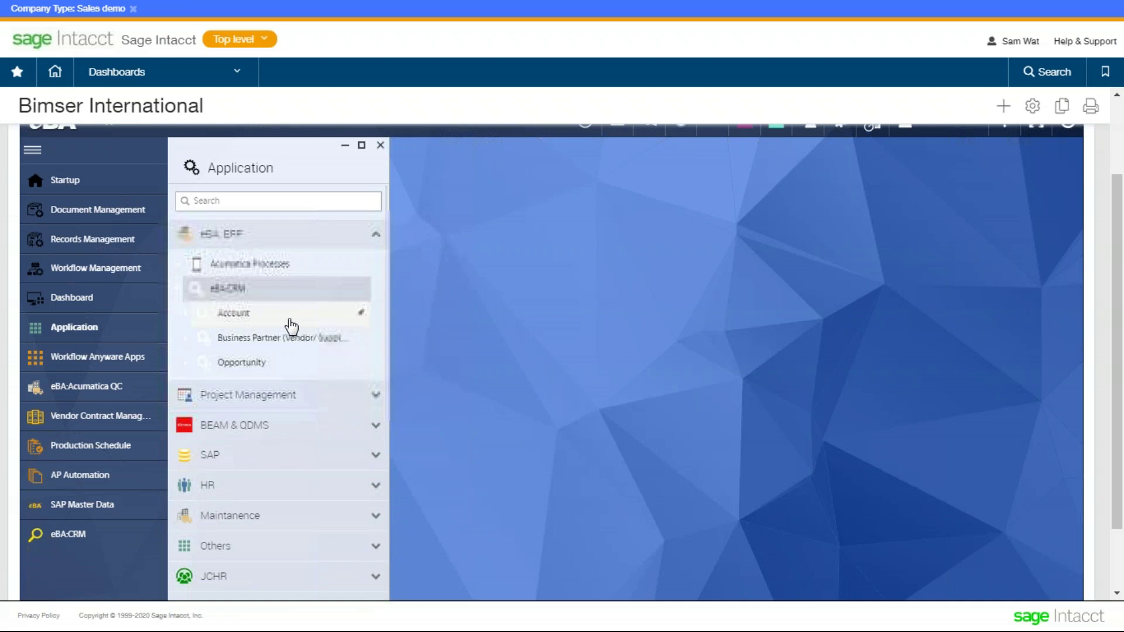
left_click(289, 319)
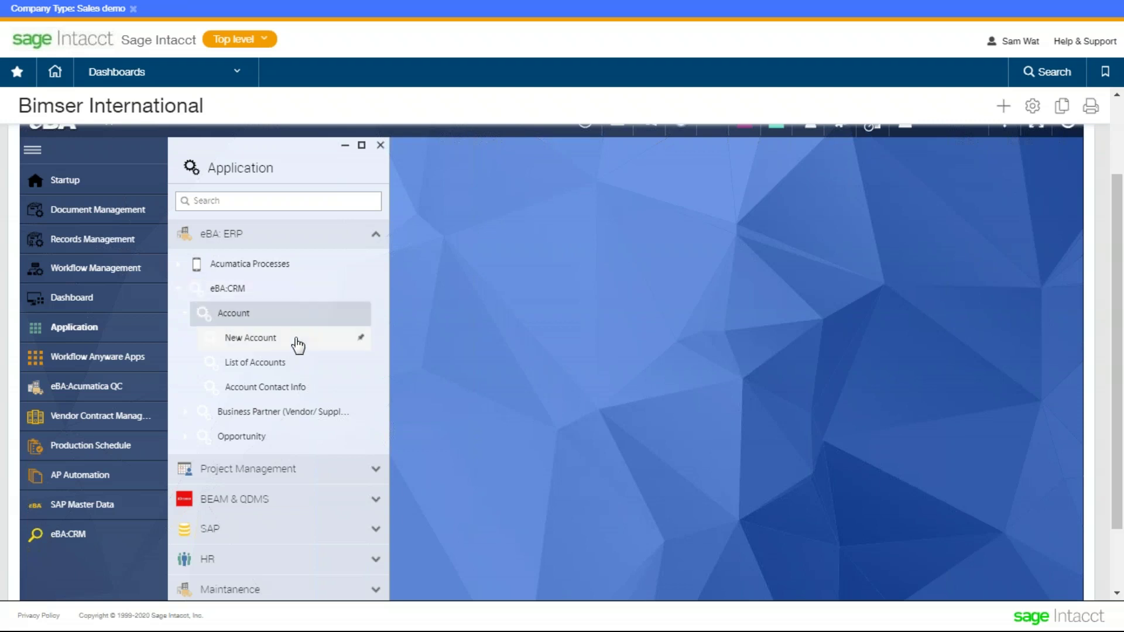
left_click(298, 345)
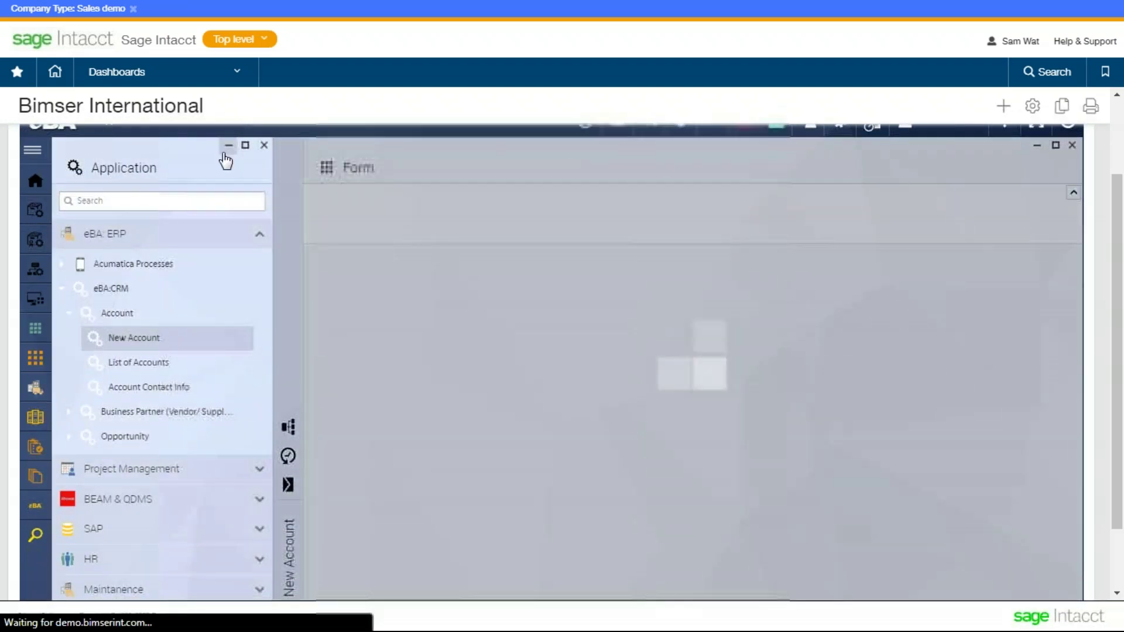
left_click(228, 145)
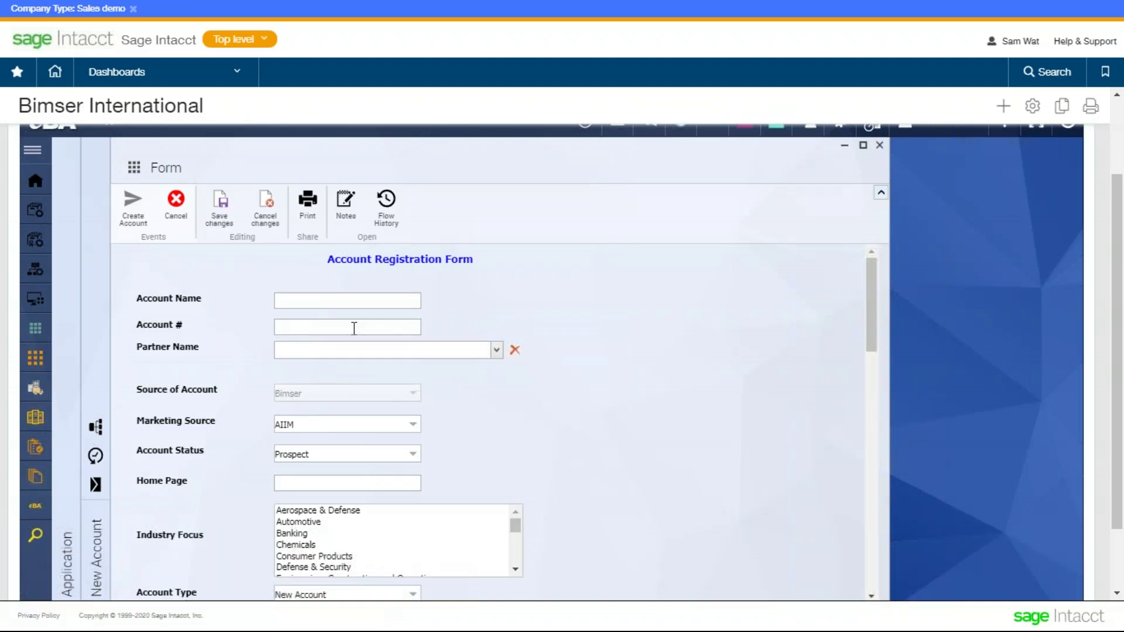
- Open the Partner Name lookup, find it empty, and close it
left_click(355, 327)
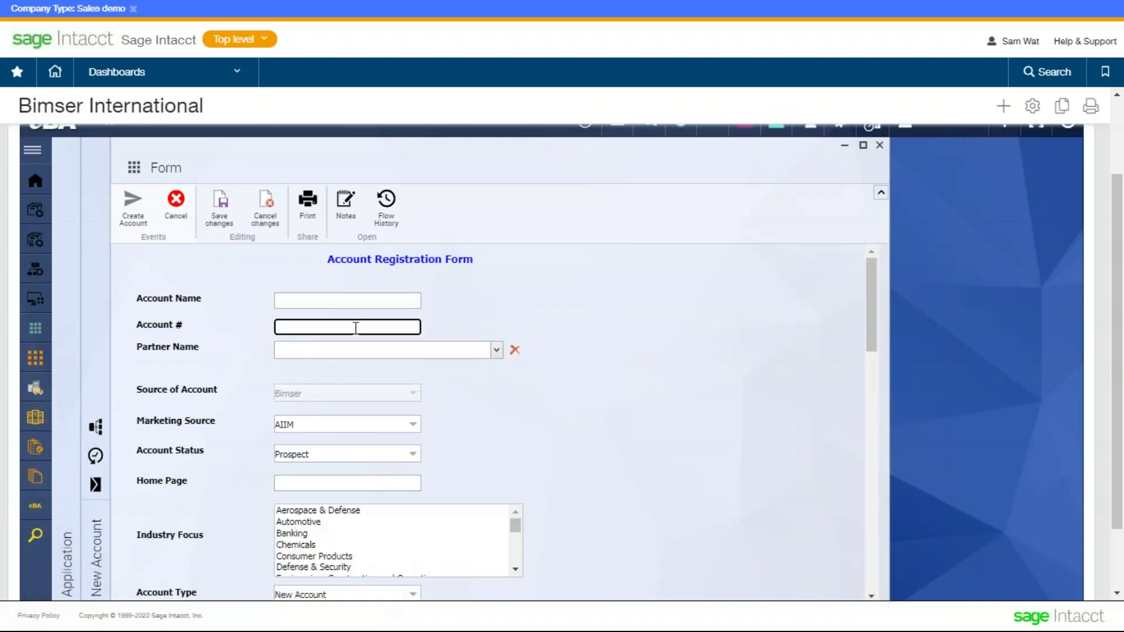
left_click(361, 350)
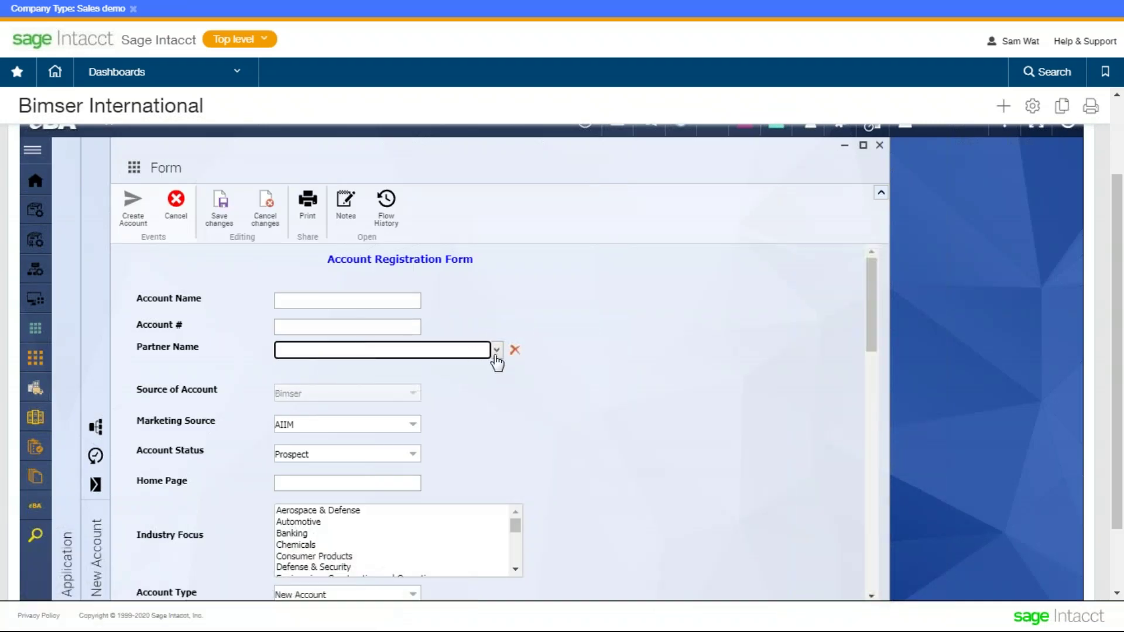
left_click(494, 358)
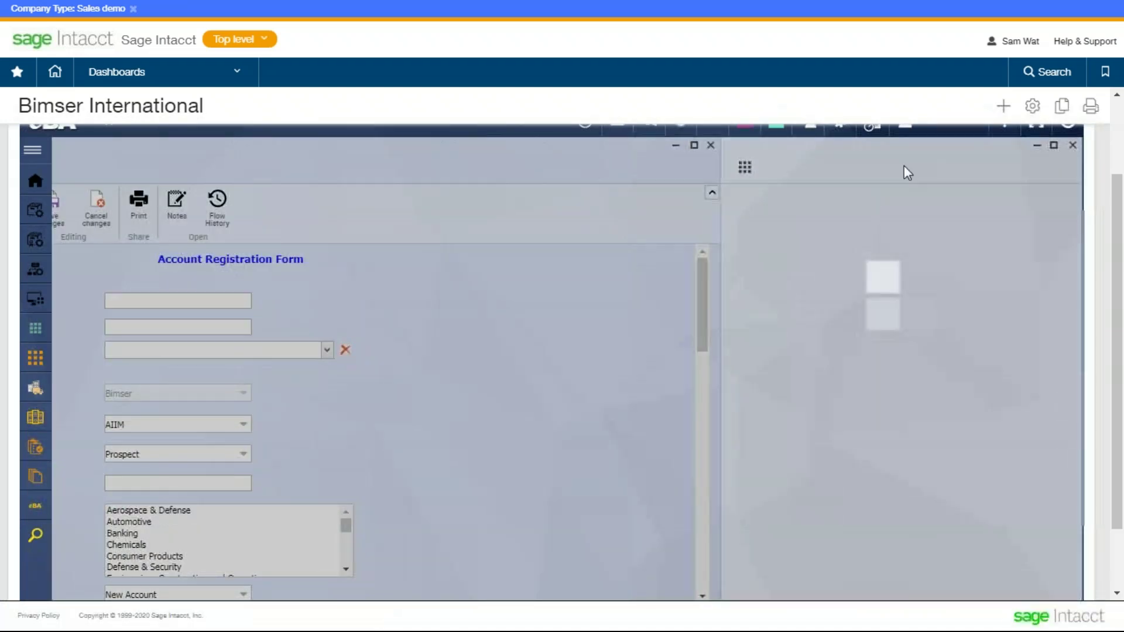
left_click(1038, 145)
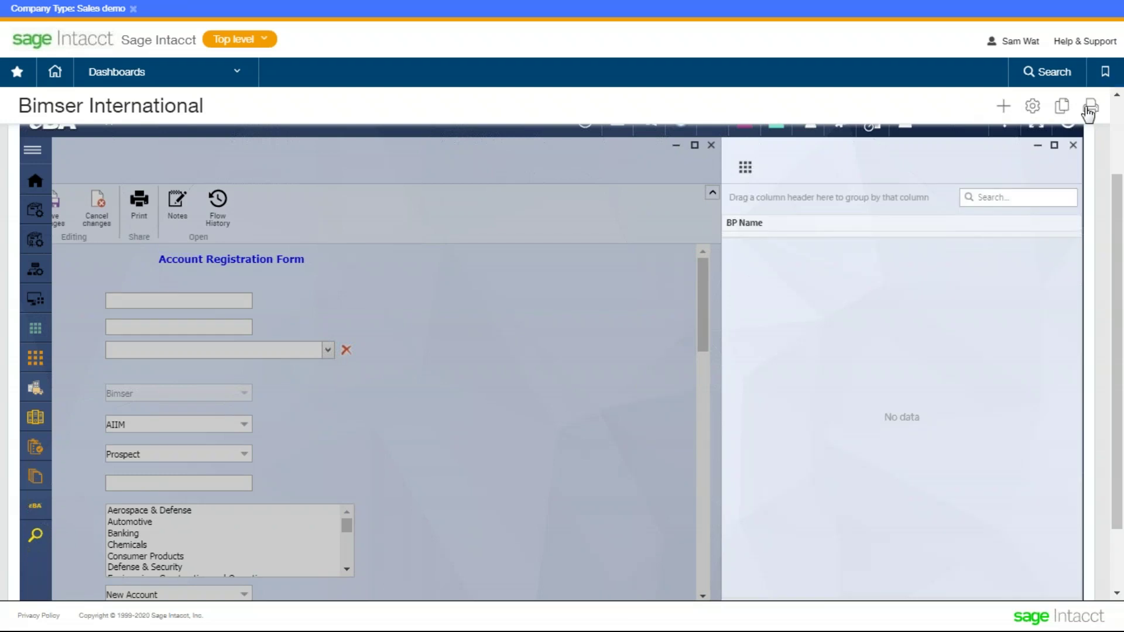
left_click(1073, 145)
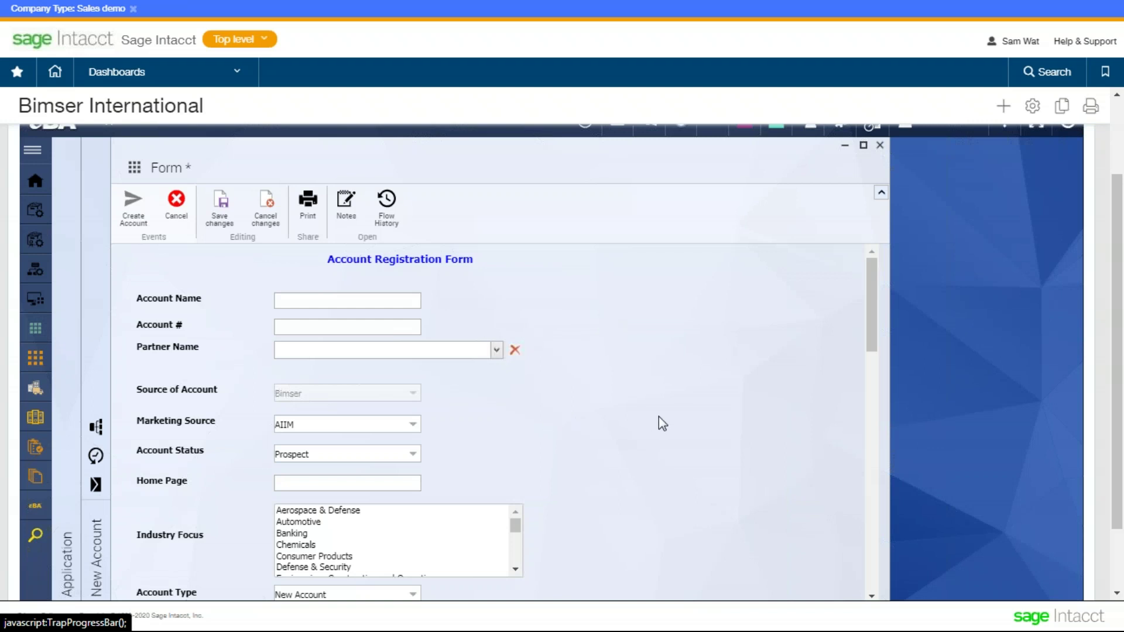
left_click_drag(139, 342, 198, 359)
left_click(224, 381)
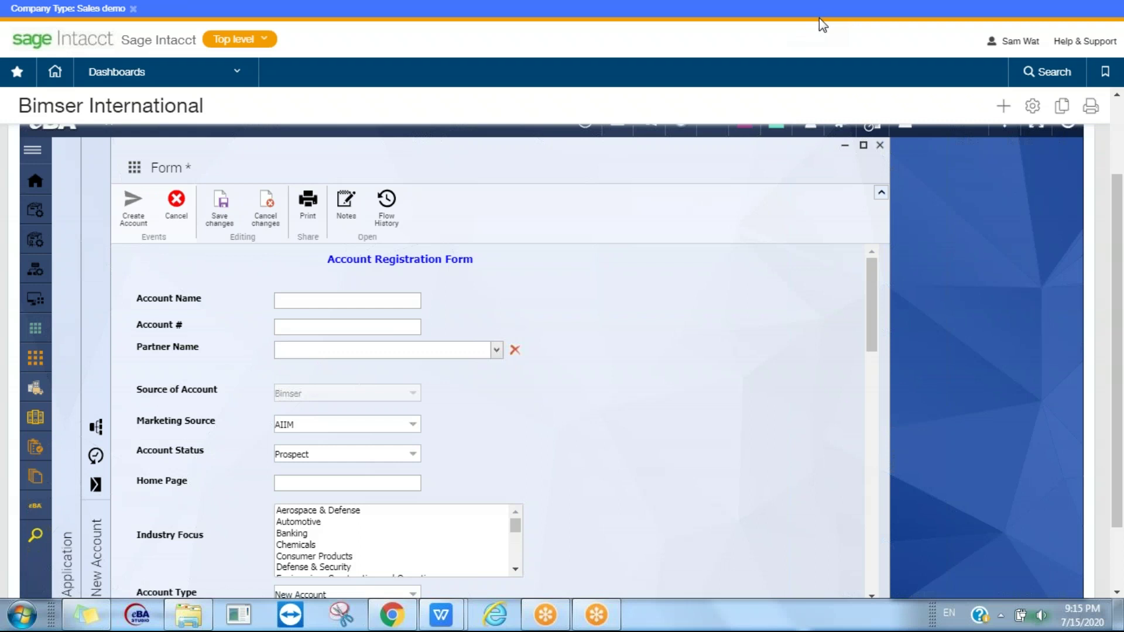
- Enter ABC Company as the Account Name
left_click(364, 298)
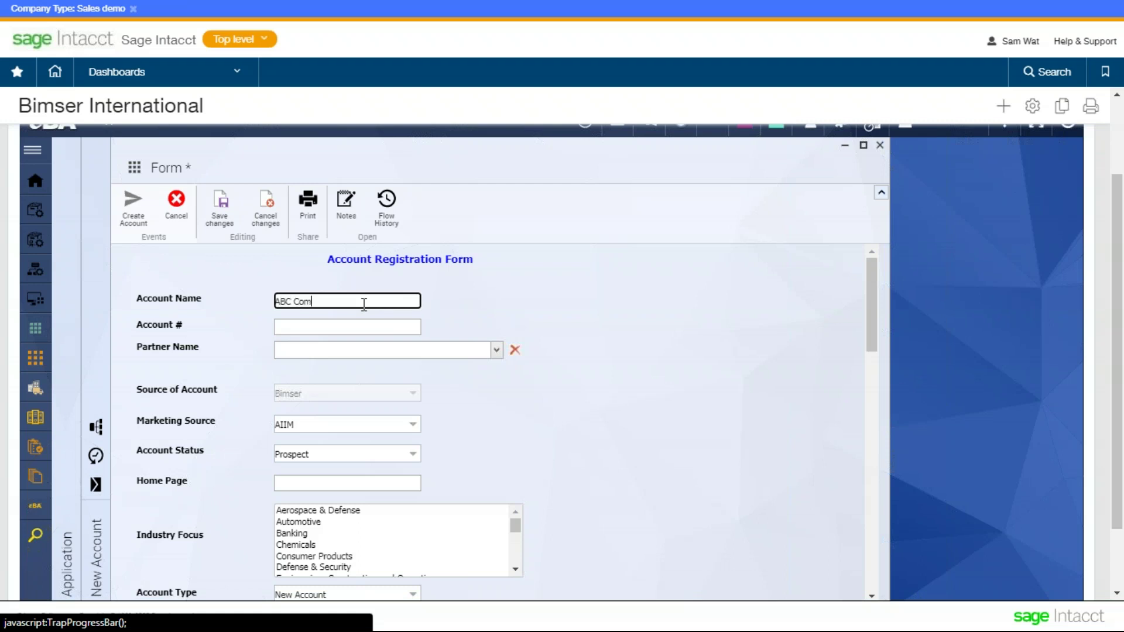
left_click(332, 326)
left_click(306, 346)
left_click(314, 324)
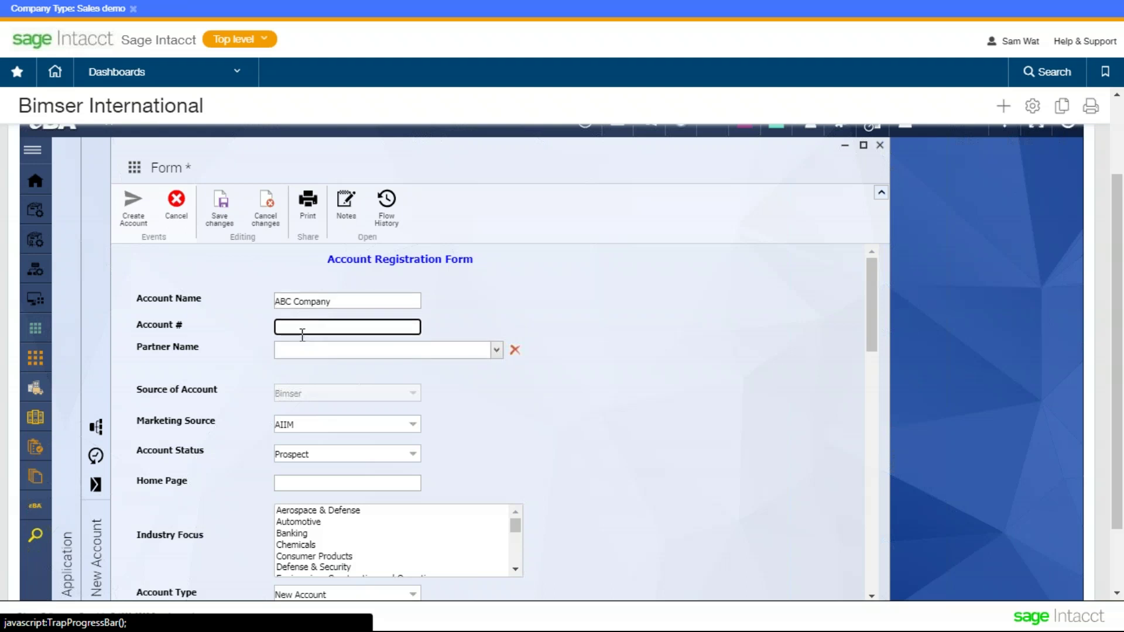
left_click(543, 308)
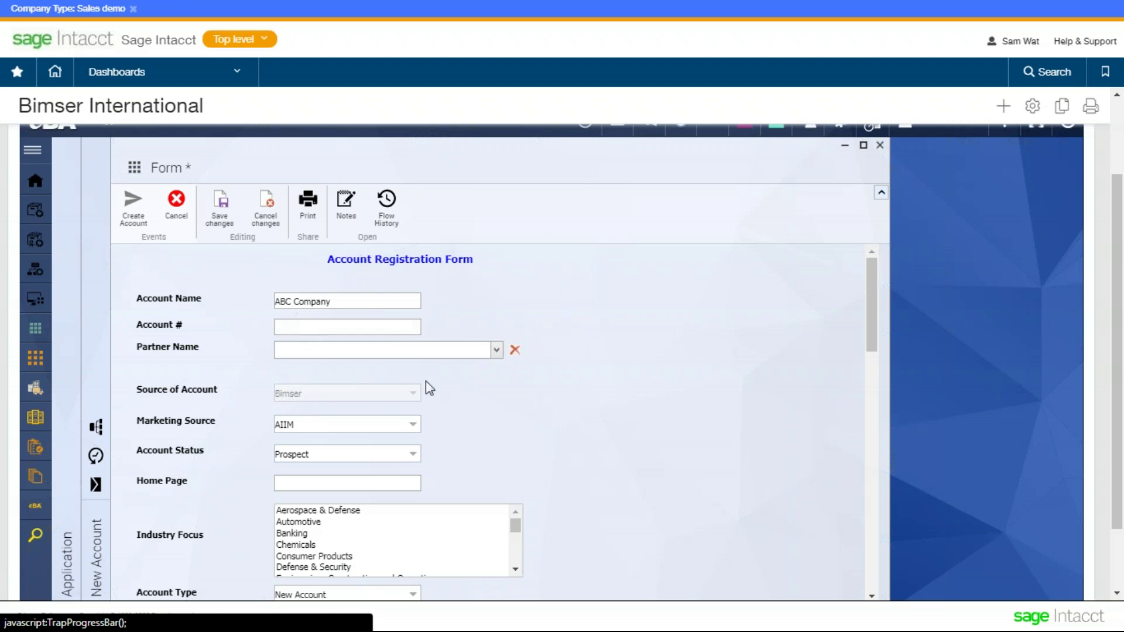
left_click(350, 326)
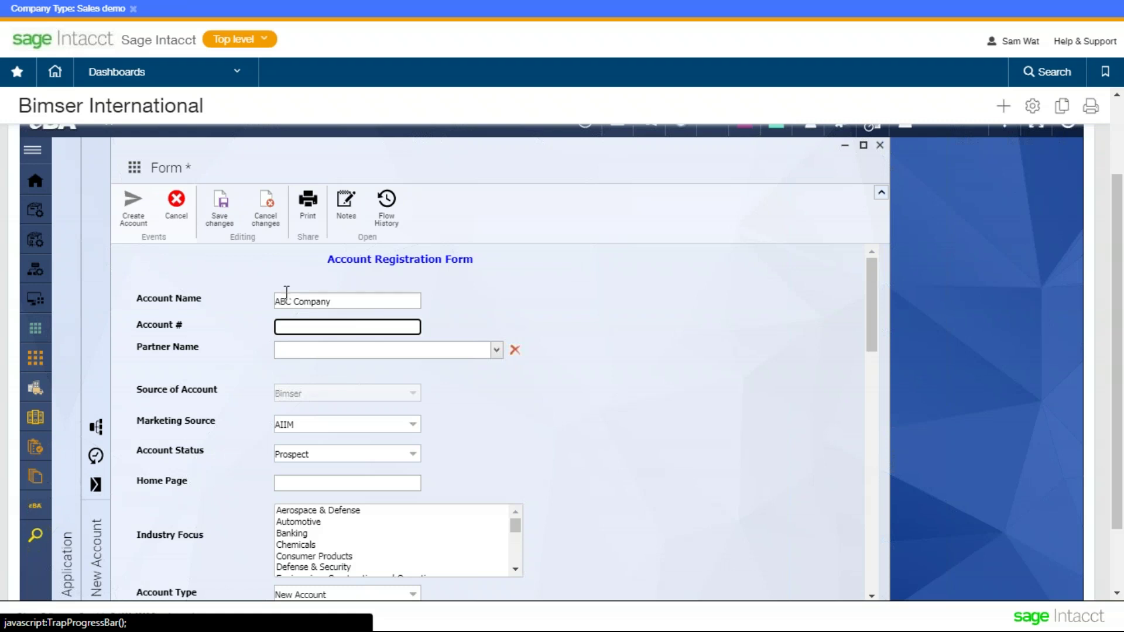
left_click_drag(283, 301, 275, 302)
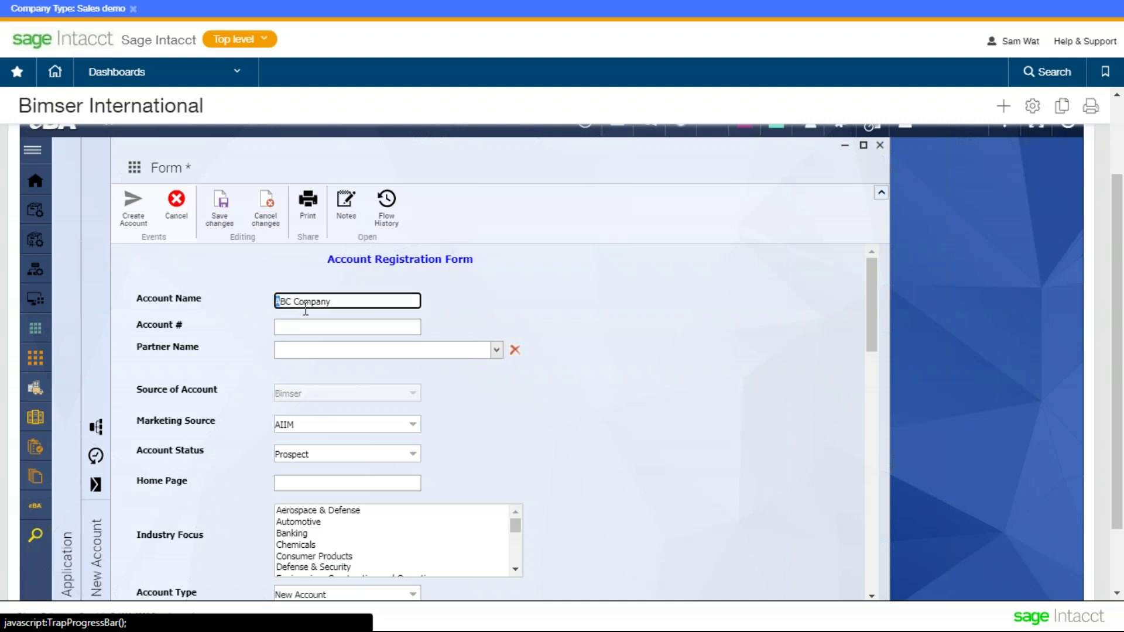
left_click(324, 325)
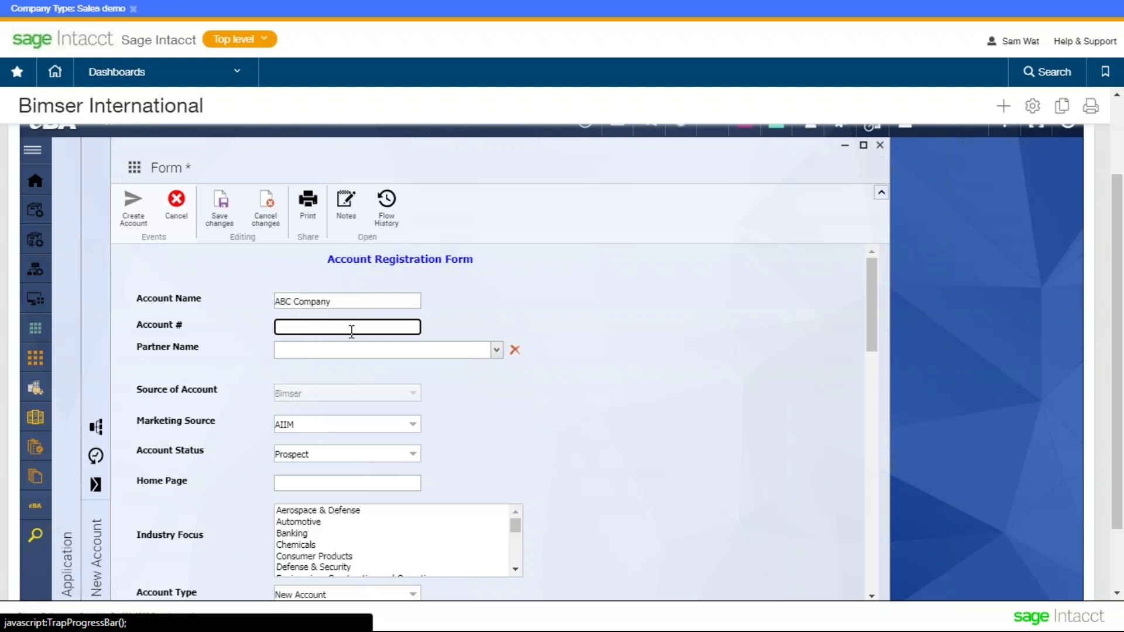
left_click(432, 315)
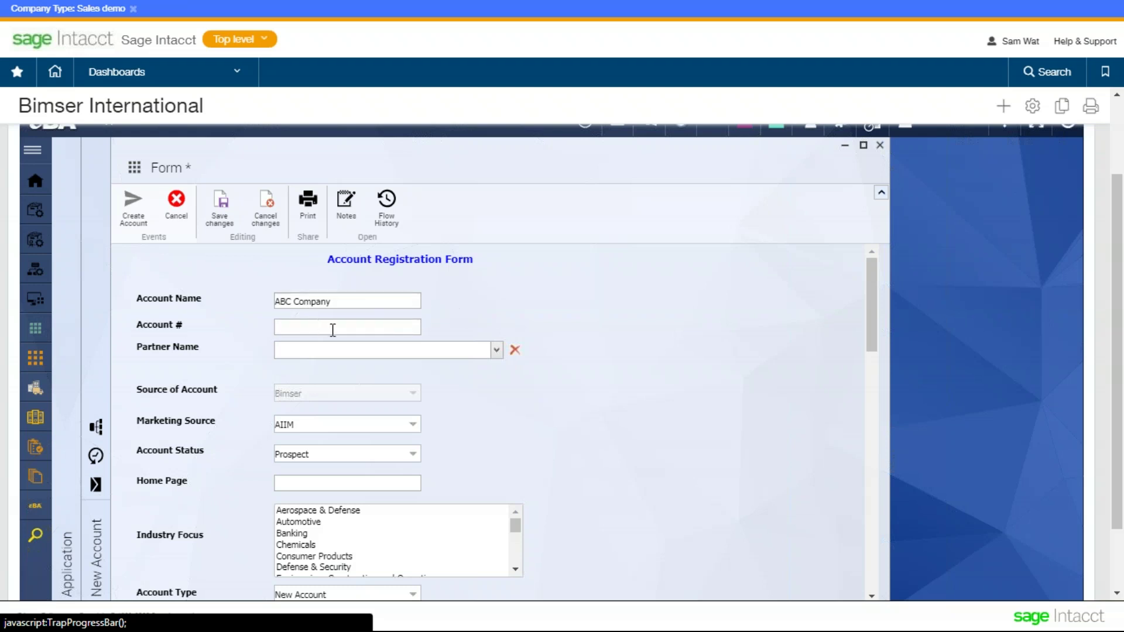
scroll(498, 336, "down", 2)
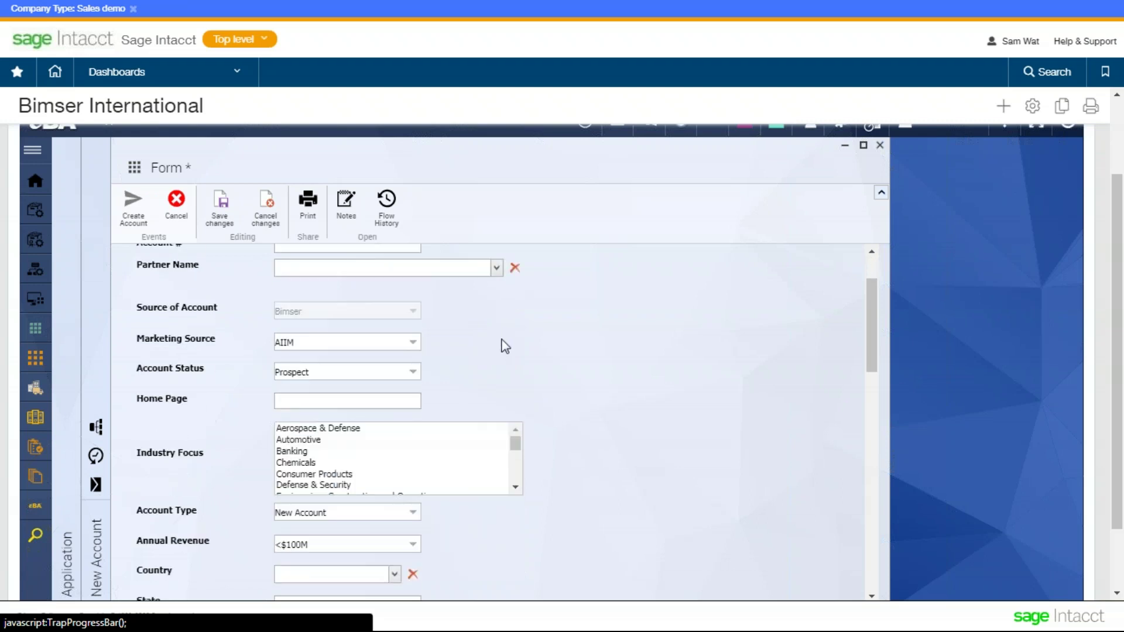
left_click(415, 345)
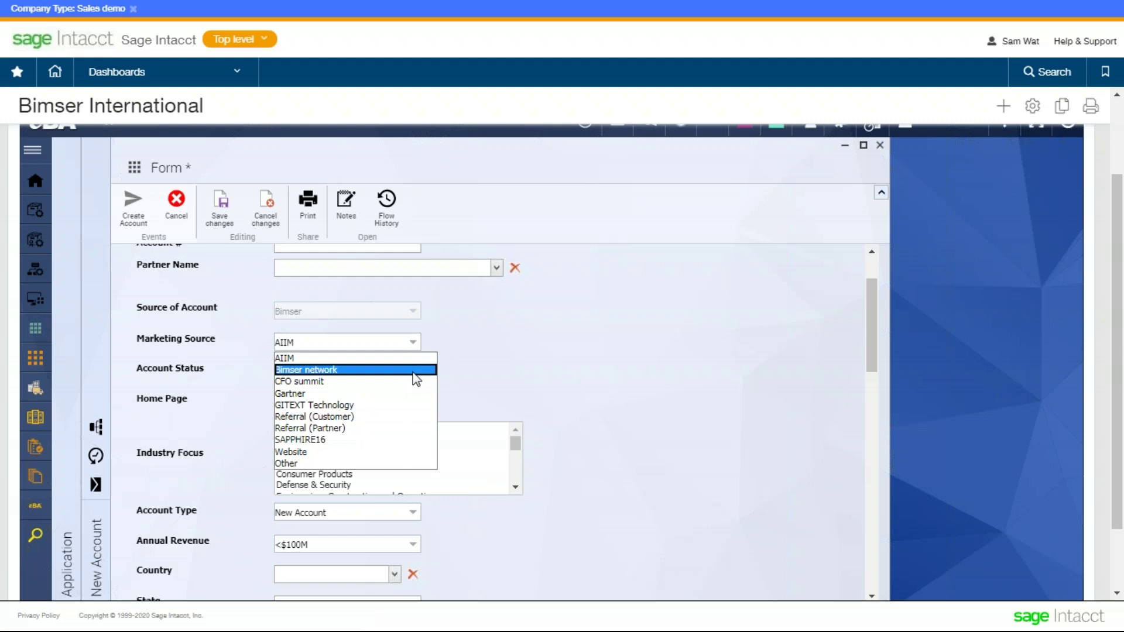
left_click(413, 372)
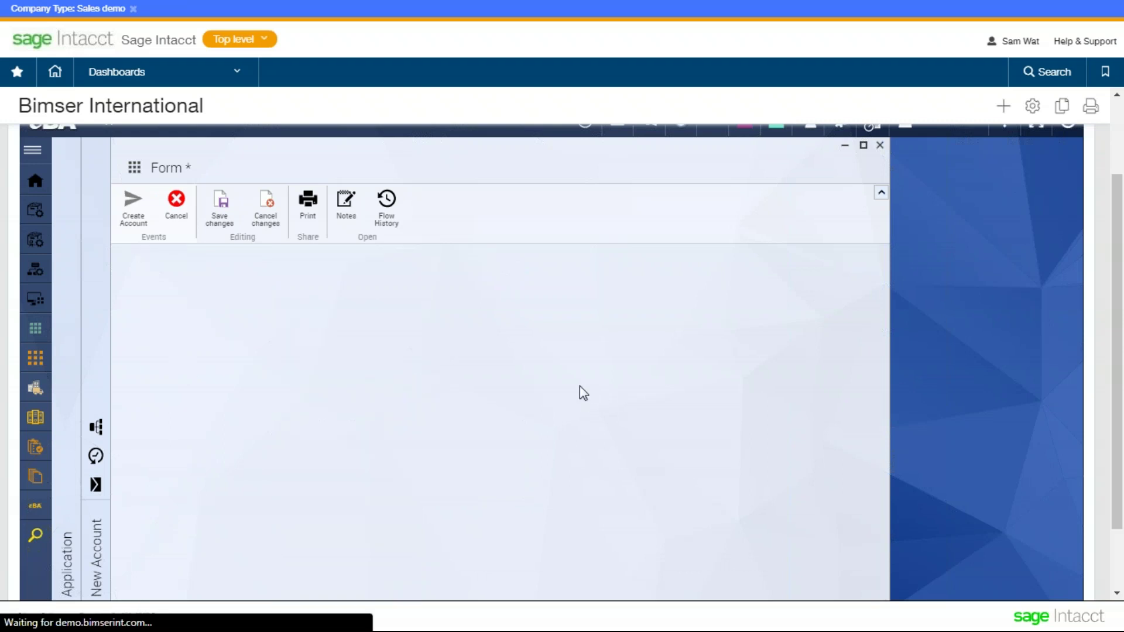
scroll(580, 384, "down", 5)
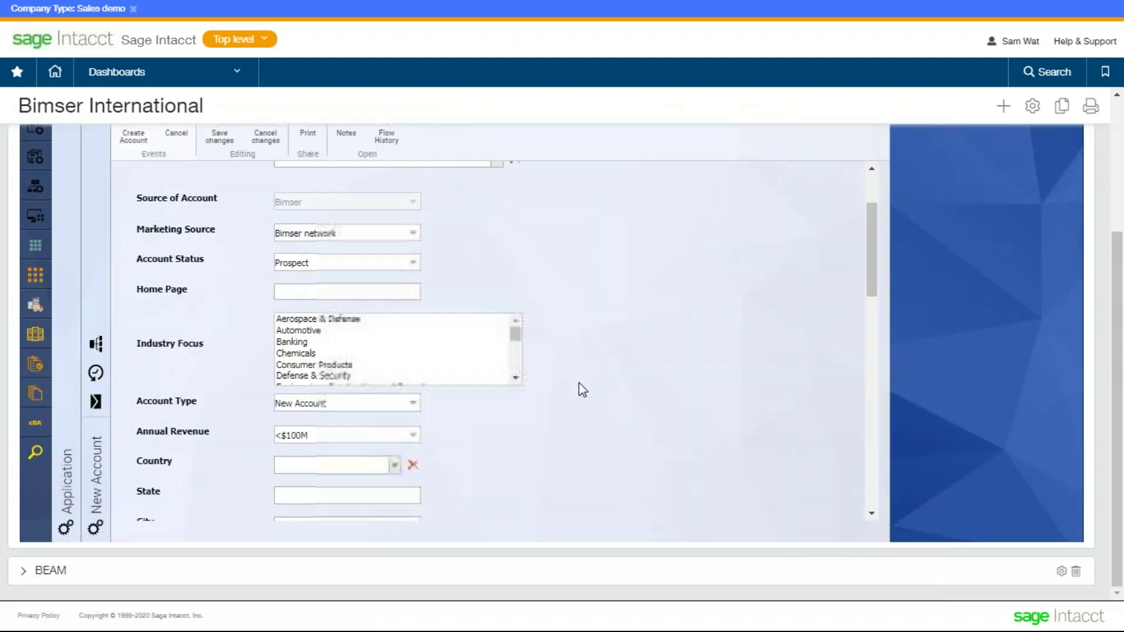
scroll(583, 389, "down", 1)
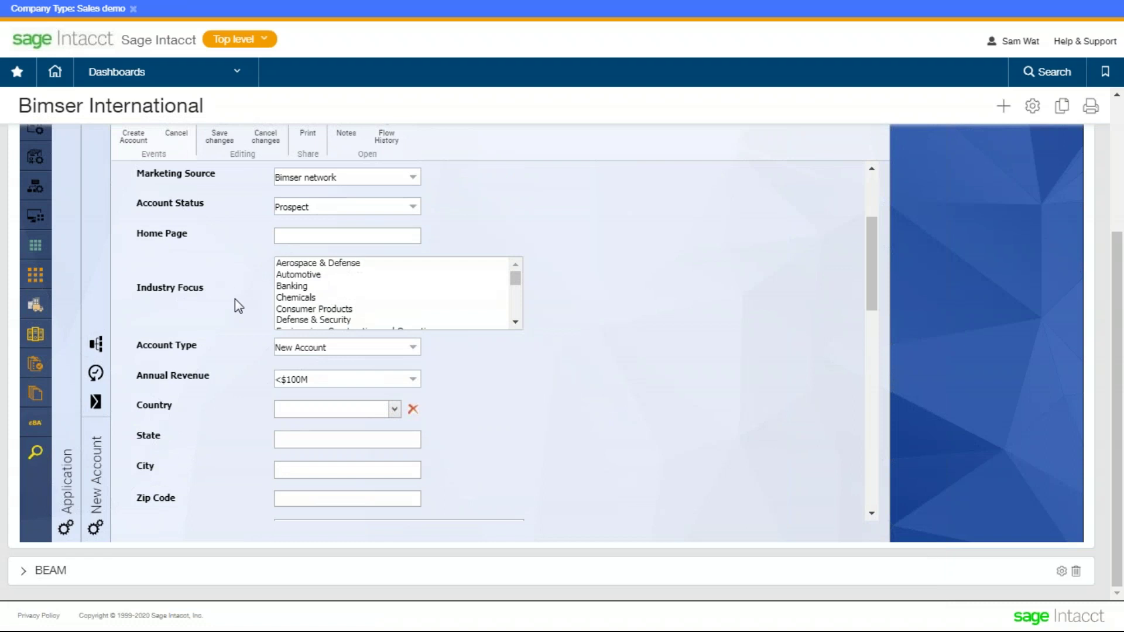
left_click(515, 322)
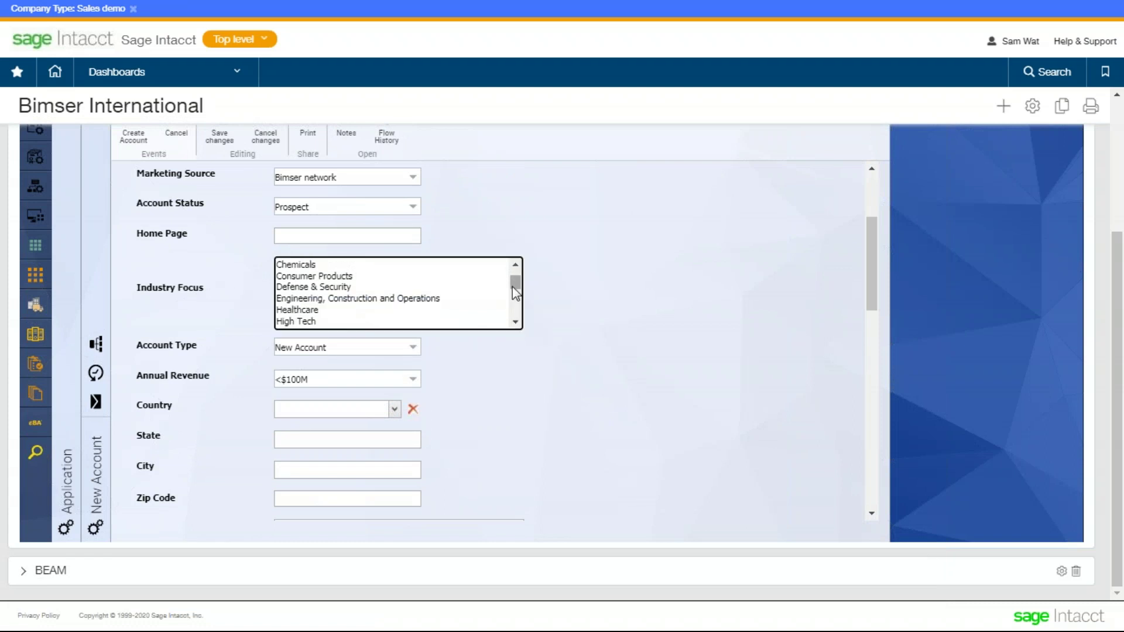
left_click(343, 316)
left_click(346, 283)
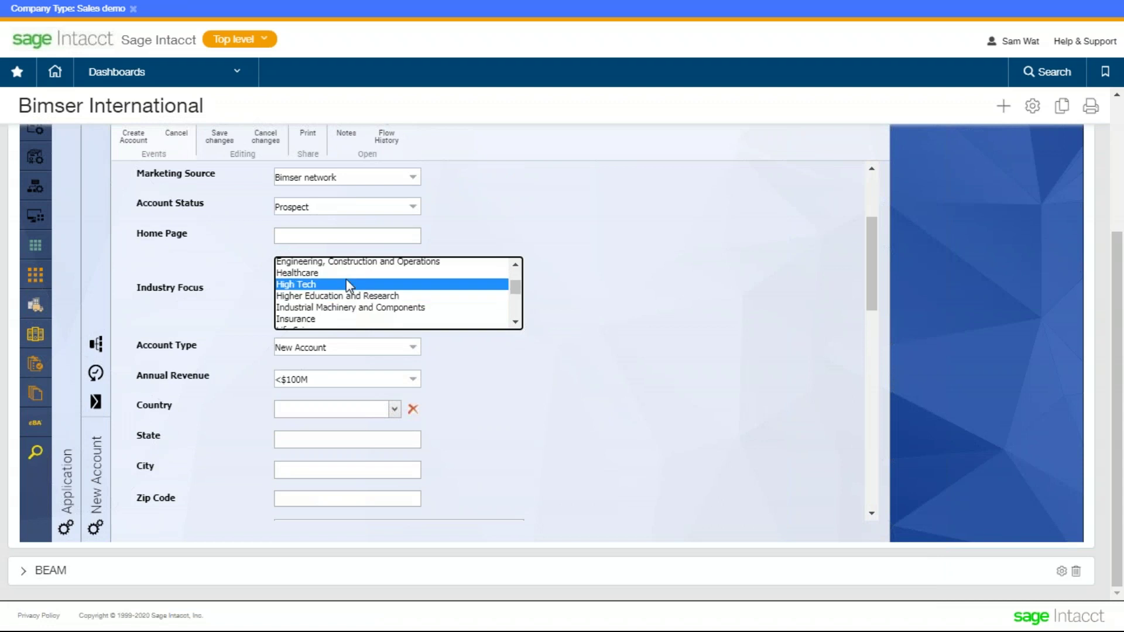
left_click(356, 273)
left_click(543, 390)
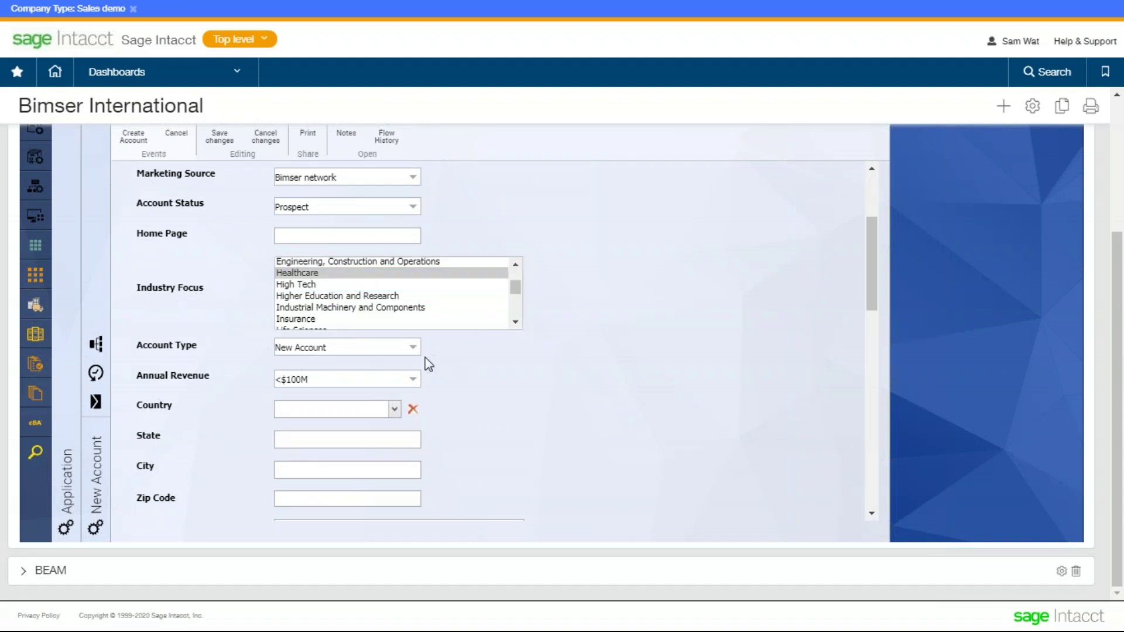
scroll(410, 340, "down", 3)
left_click(404, 266)
left_click(494, 307)
left_click(410, 299)
left_click(565, 336)
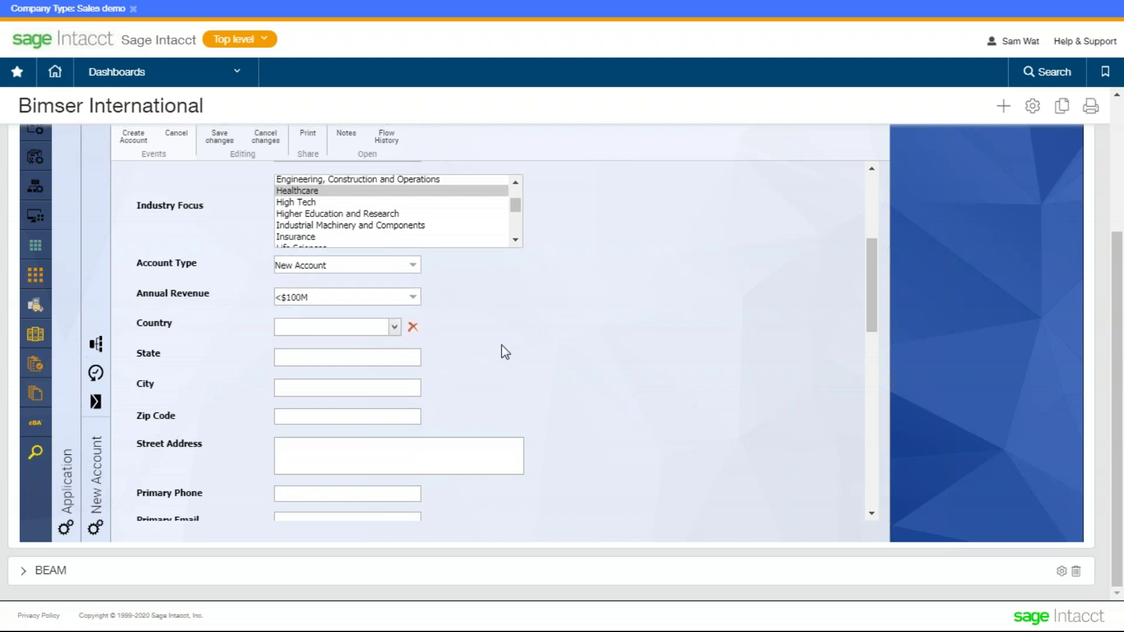
scroll(491, 367, "down", 3)
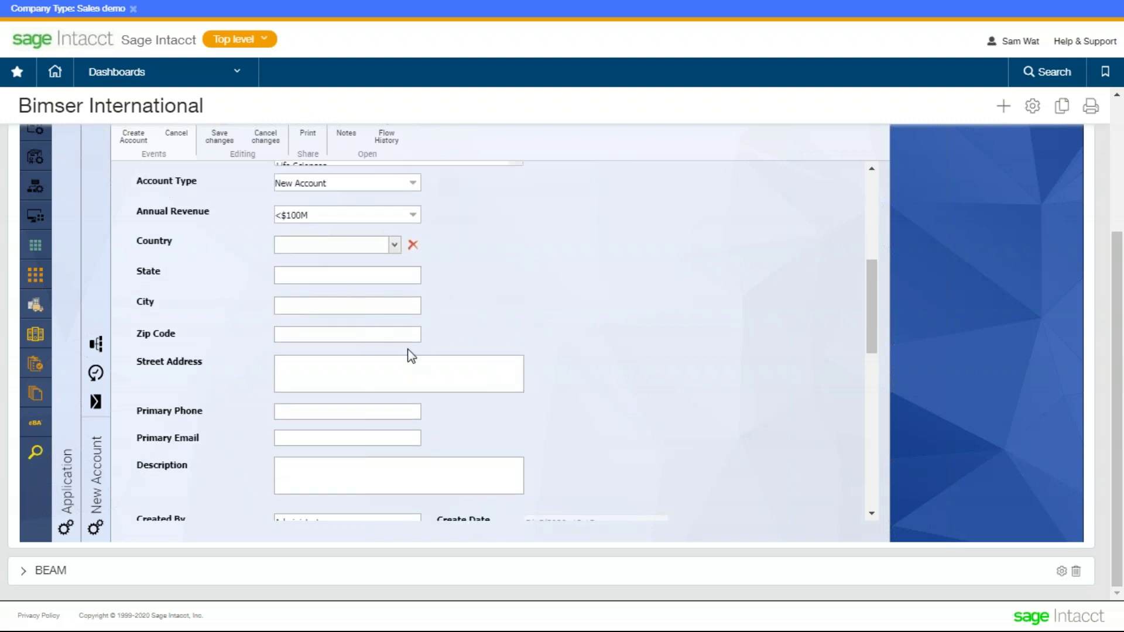
scroll(444, 379, "down", 6)
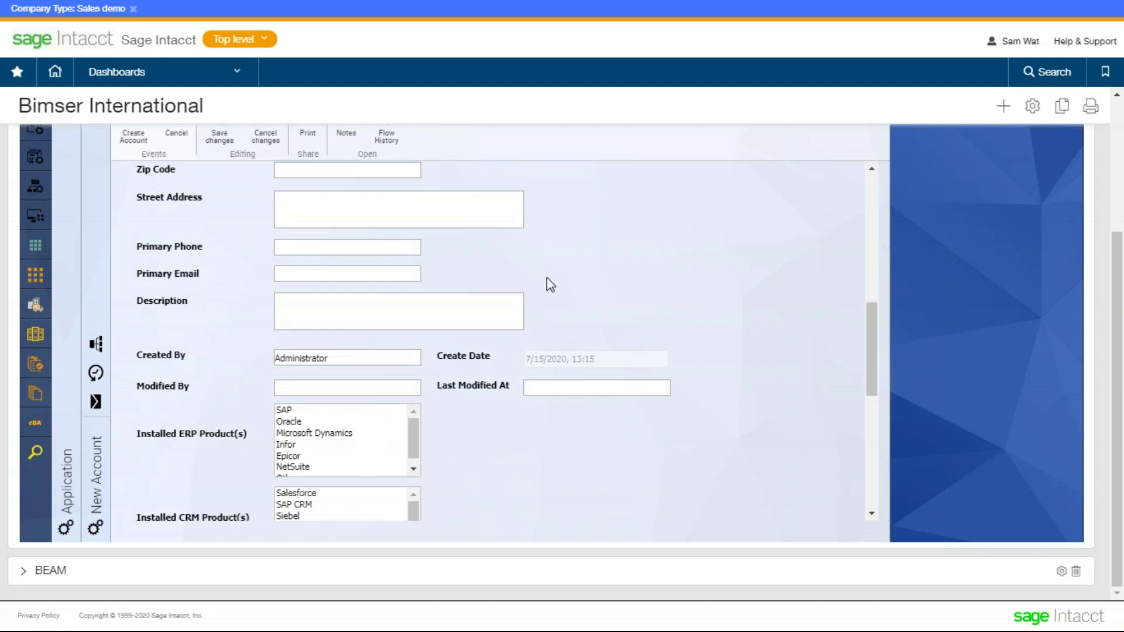
scroll(547, 278, "down", 3)
scroll(496, 336, "down", 3)
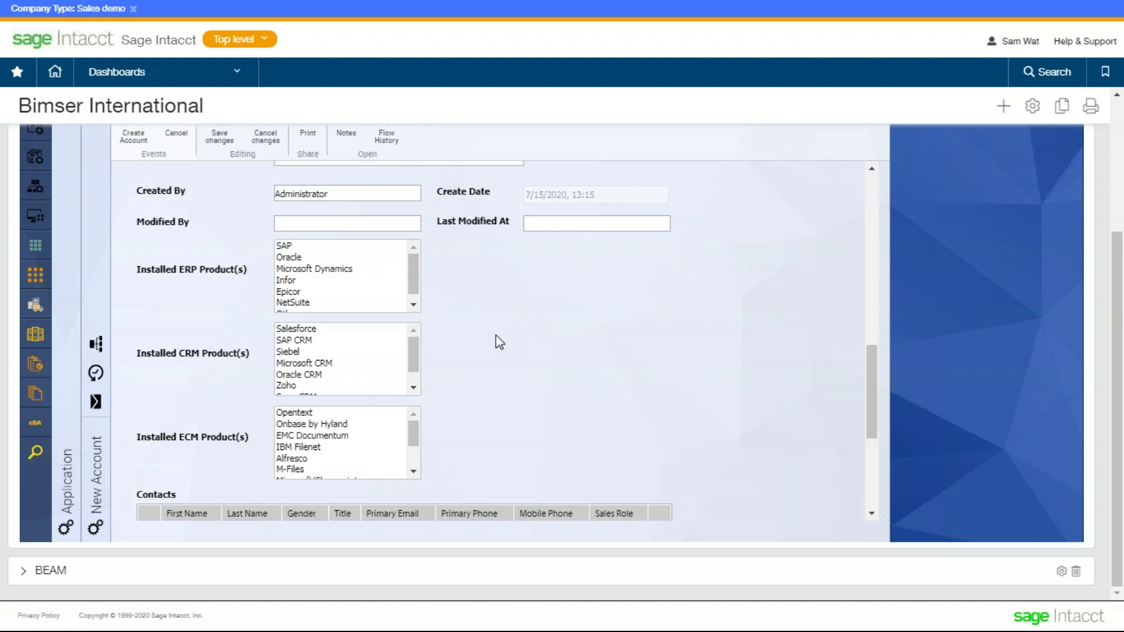
left_click_drag(413, 437, 413, 462)
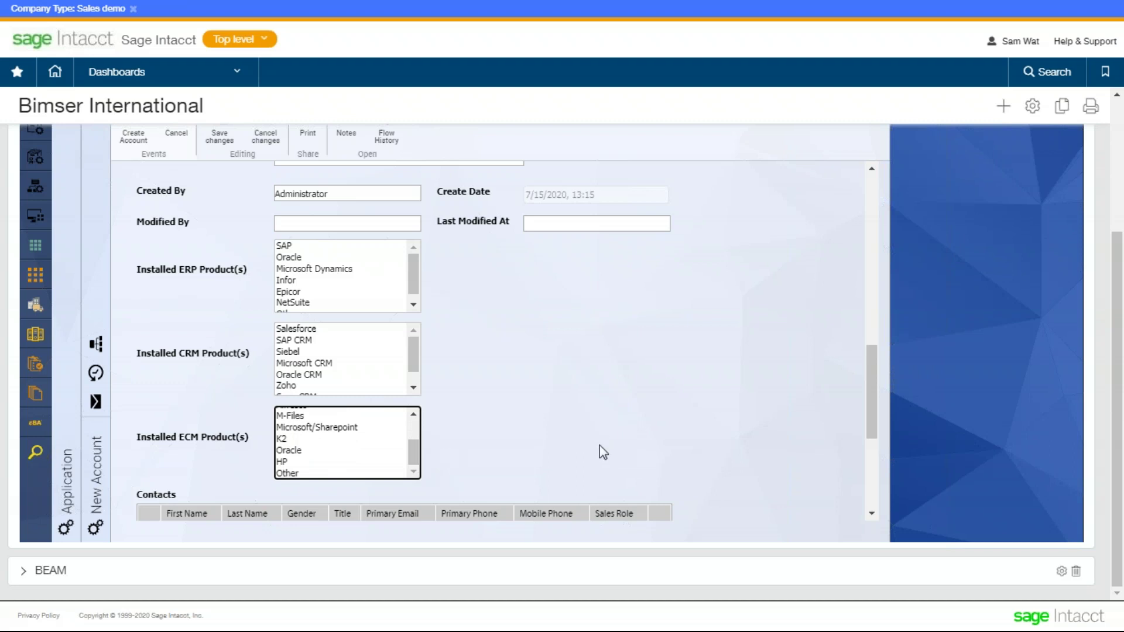
left_click_drag(869, 382, 852, 186)
scroll(542, 211, "up", 2)
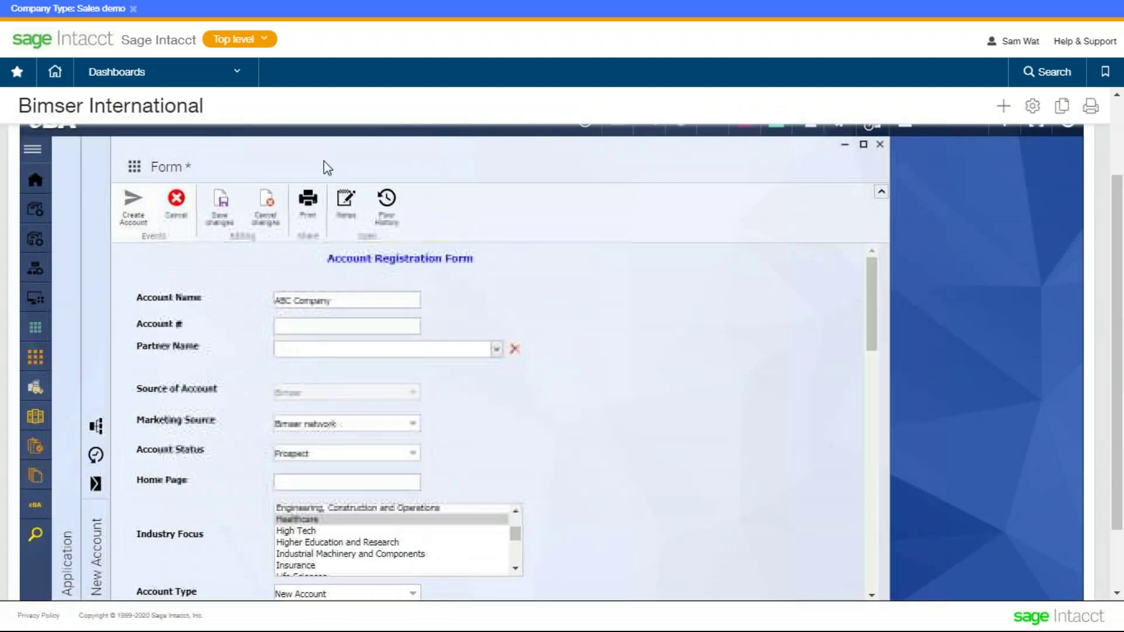
- View the account's Flow Scheme diagram full-size, then close it with Don't Save
left_click(96, 426)
left_click(495, 146)
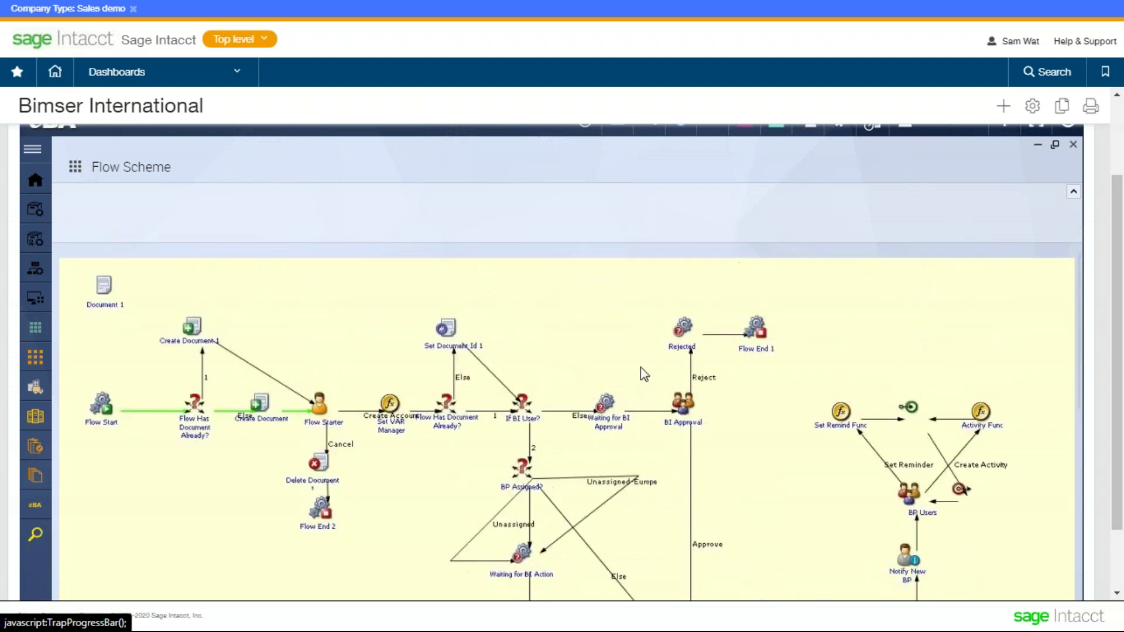
scroll(688, 398, "down", 2)
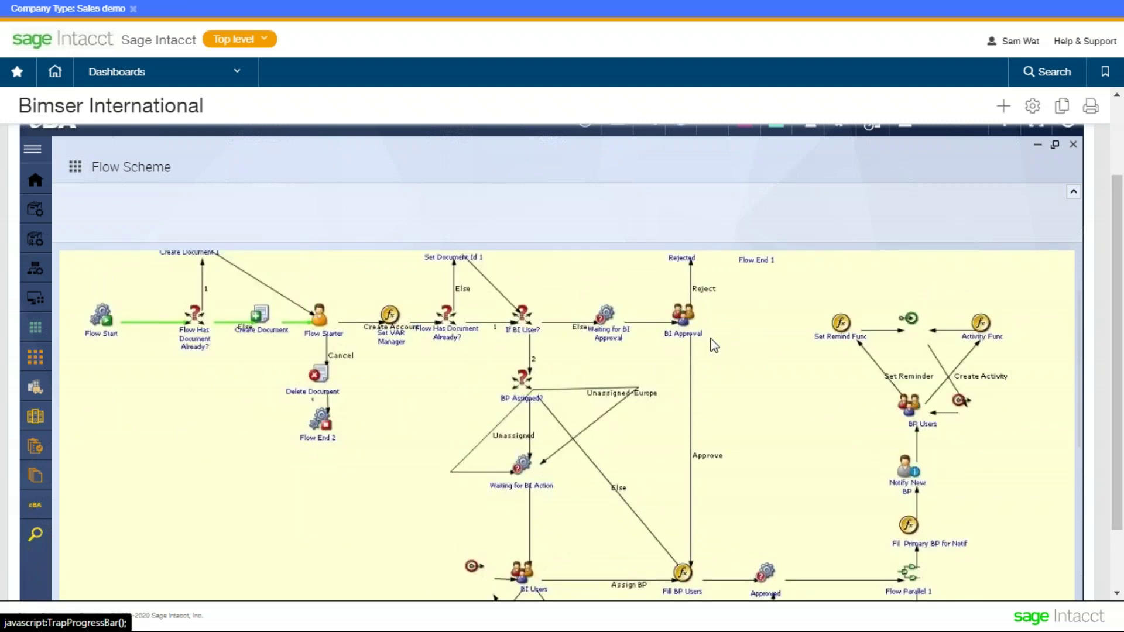
scroll(721, 355, "down", 2)
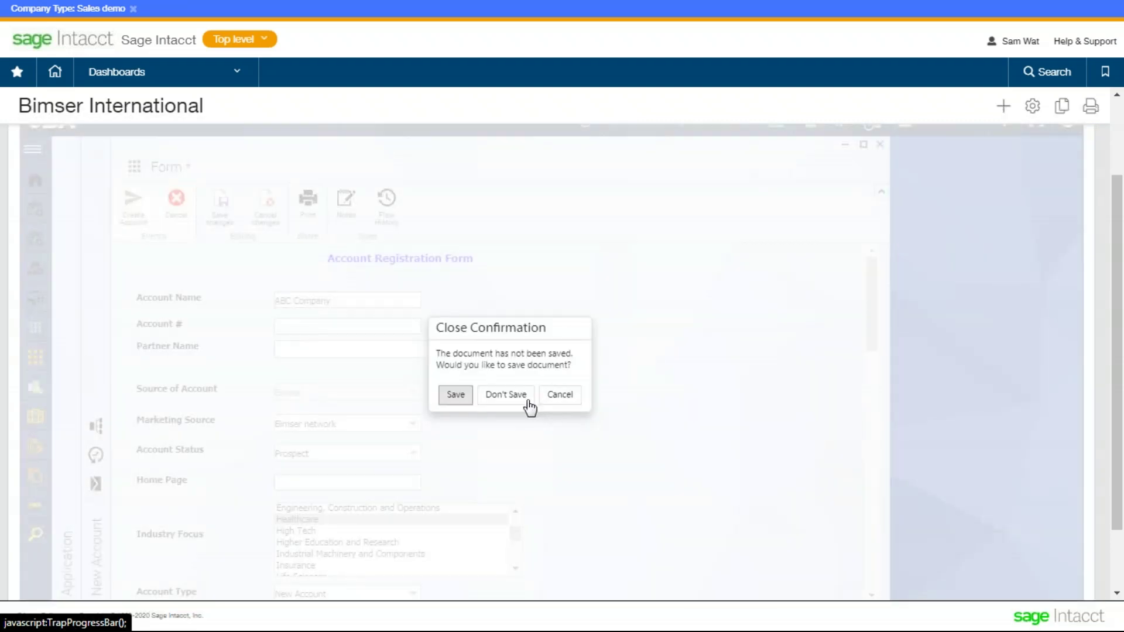
left_click(524, 398)
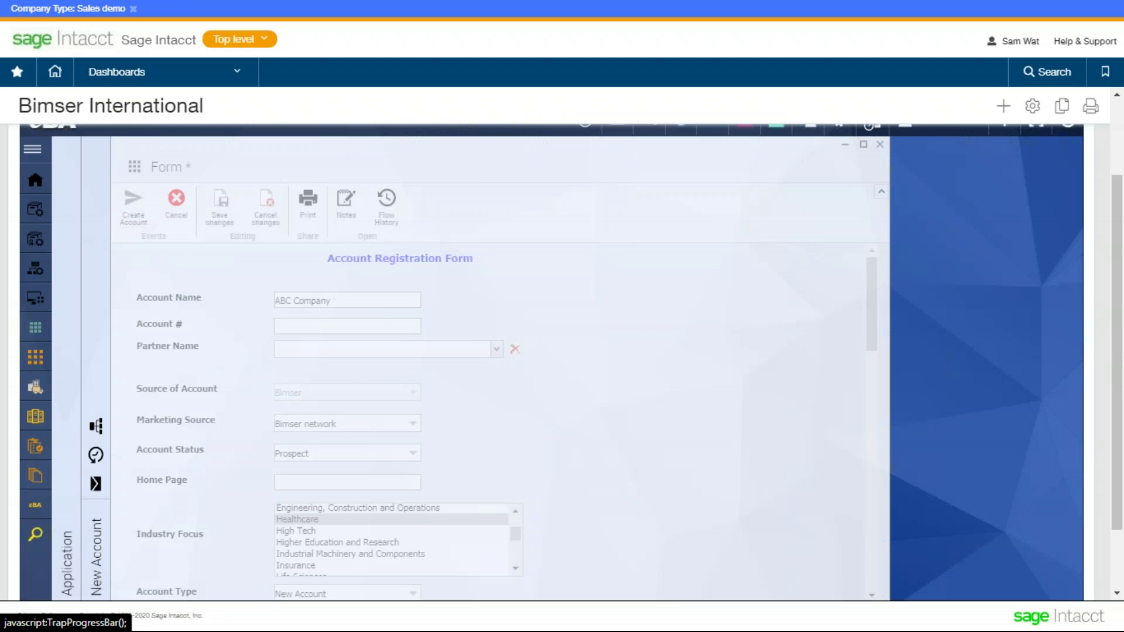
- Start a New Opportunity form from eBA:CRM > Opportunity
mouse_move(130, 244)
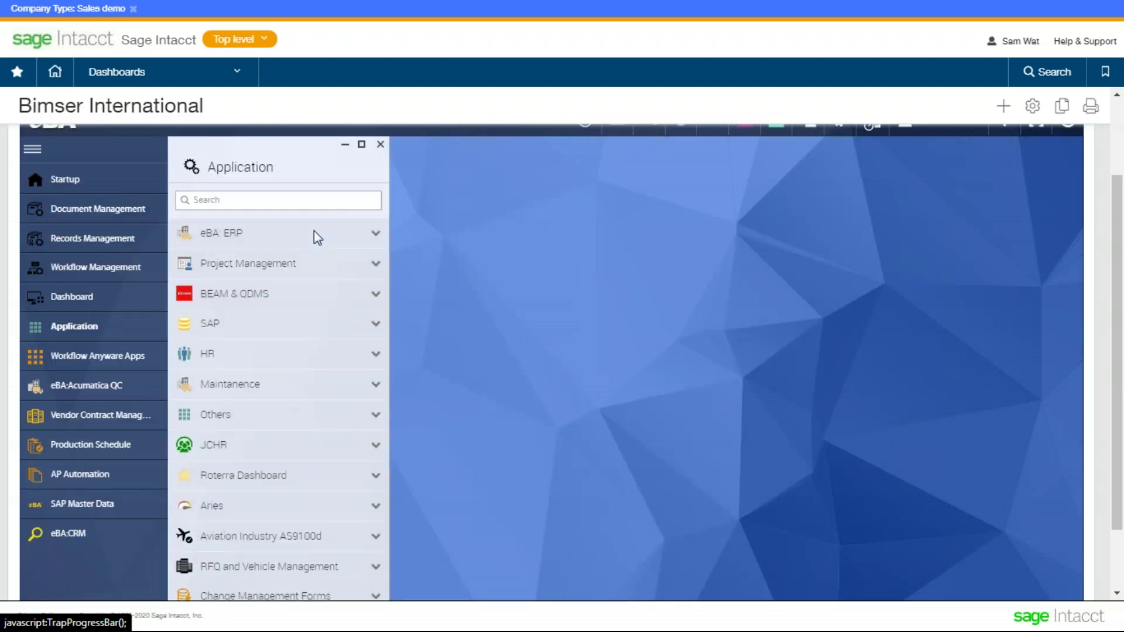
left_click(271, 289)
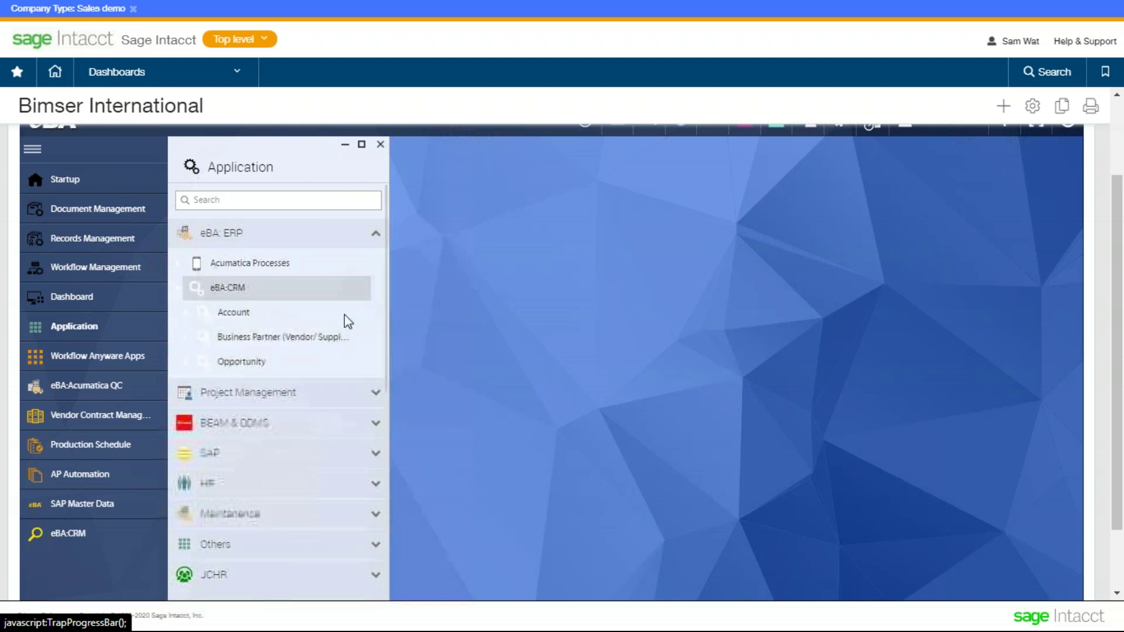
left_click(291, 363)
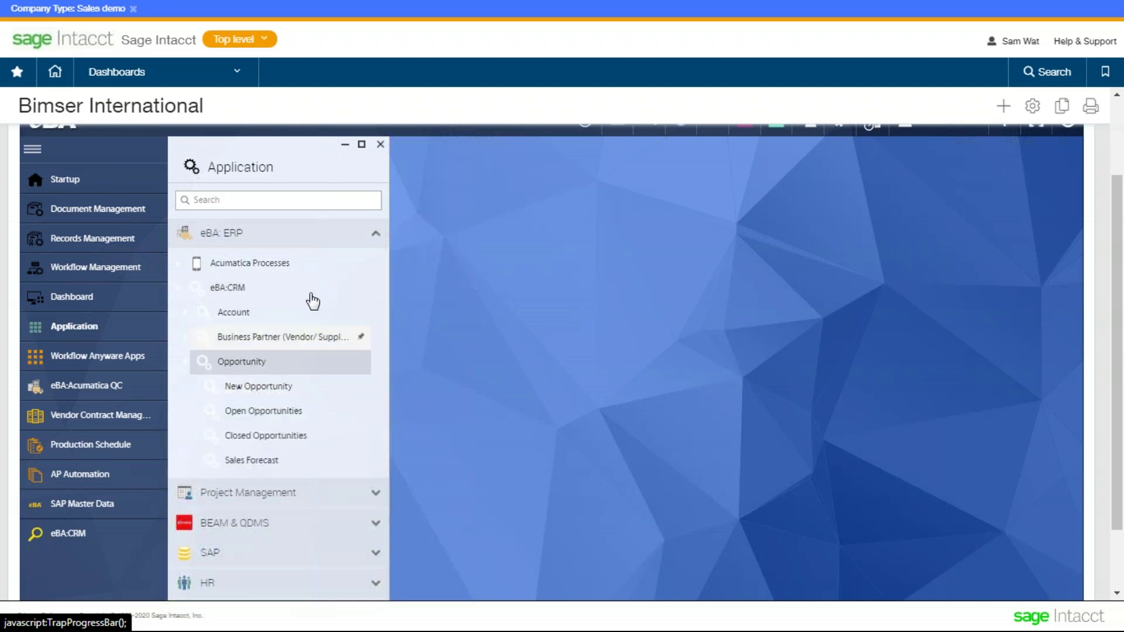
left_click(299, 388)
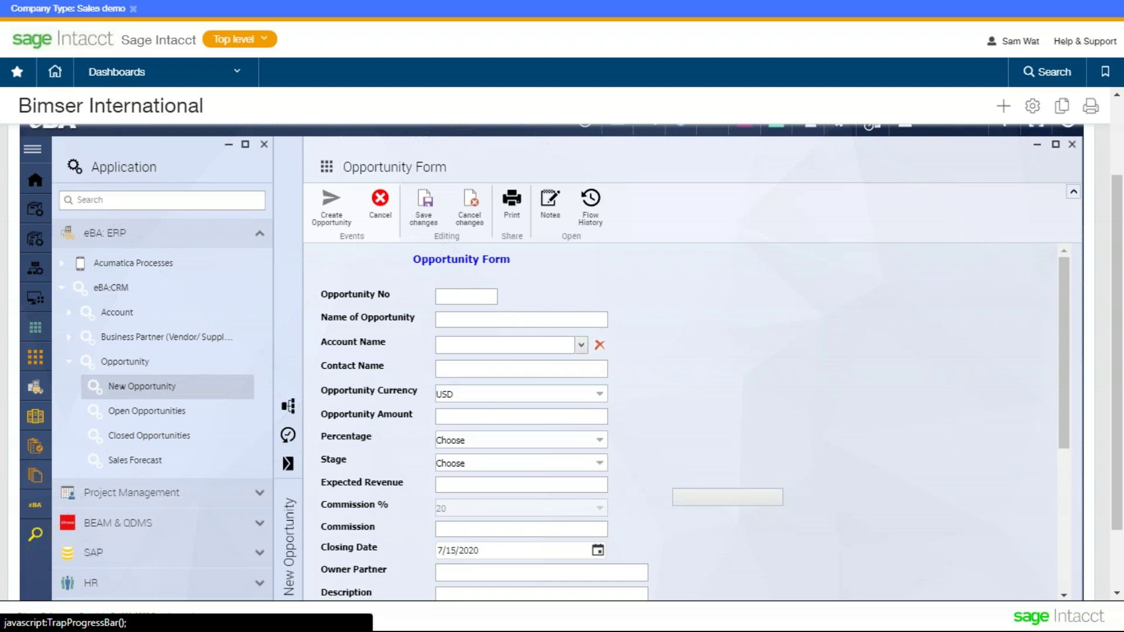
- Pick the first account for Account Name and close the Contact Name lookup without choosing a contact
left_click(581, 348)
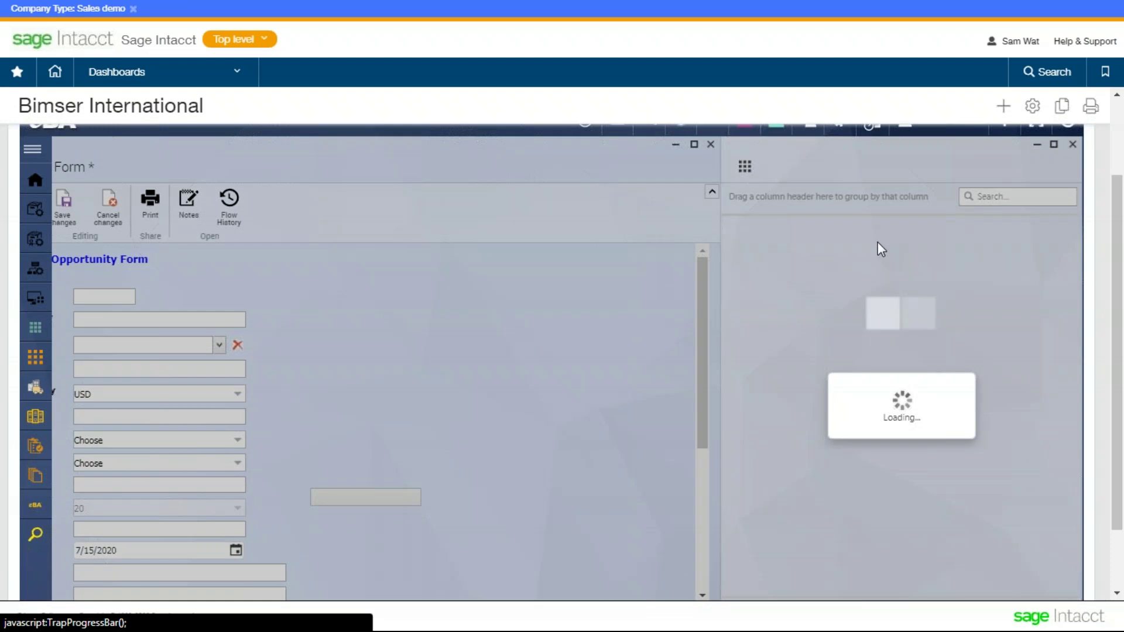
double_click(878, 252)
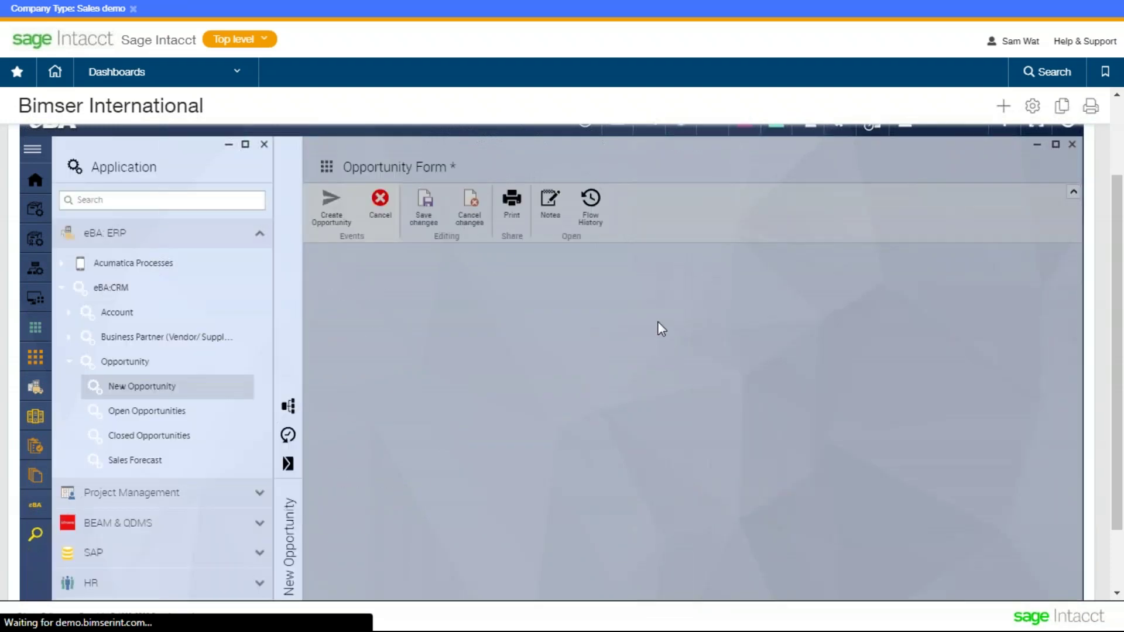
scroll(505, 295, "down", 5)
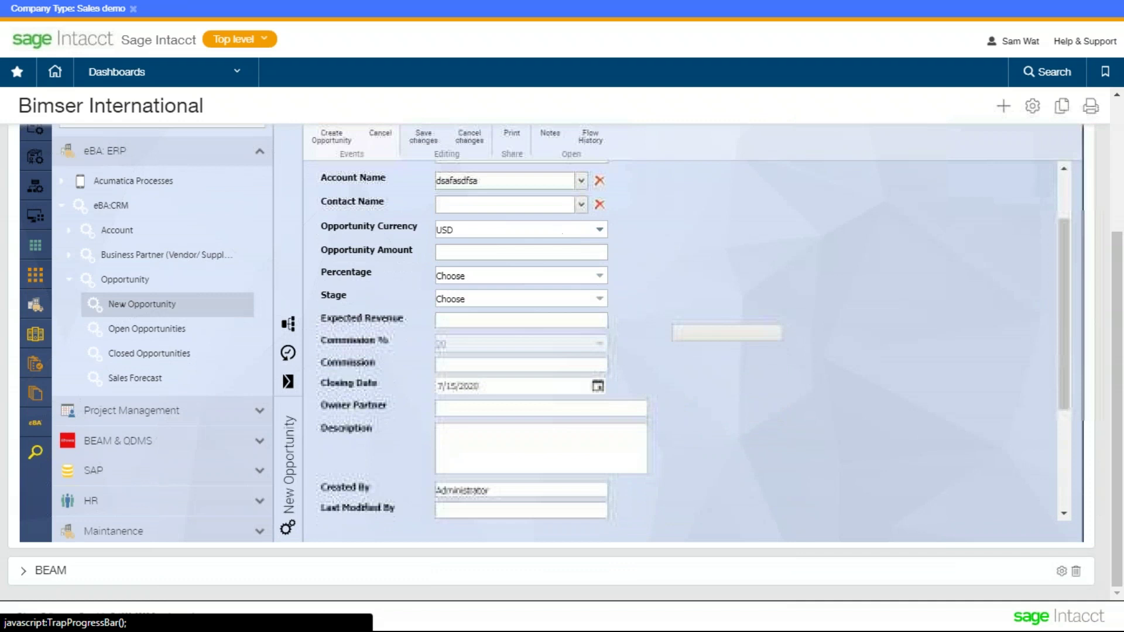
left_click(580, 206)
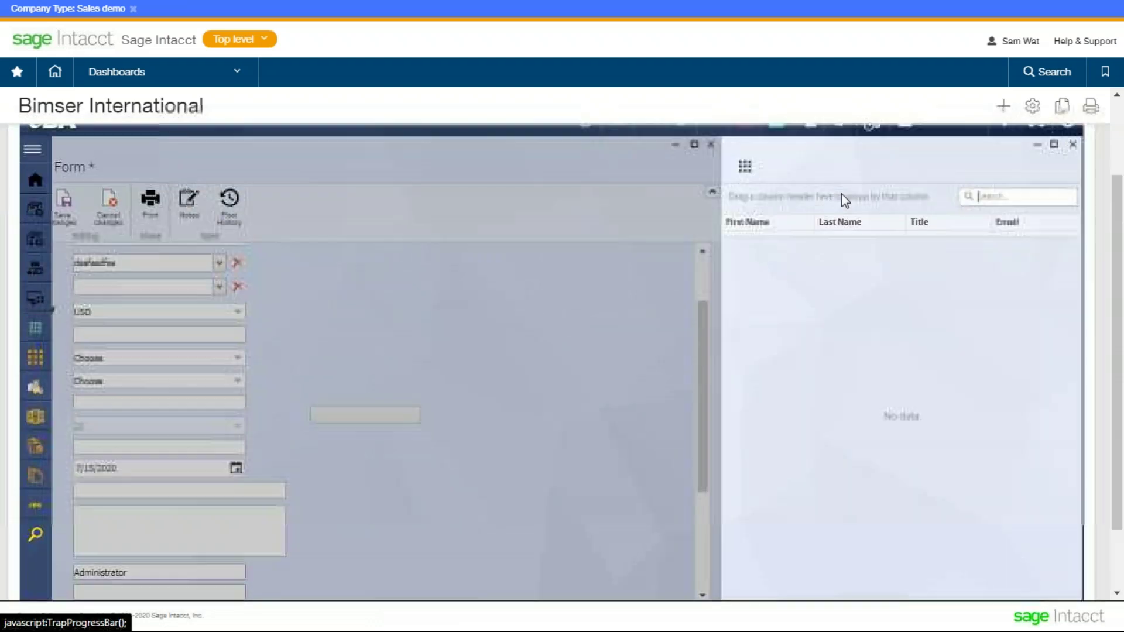
left_click(1072, 144)
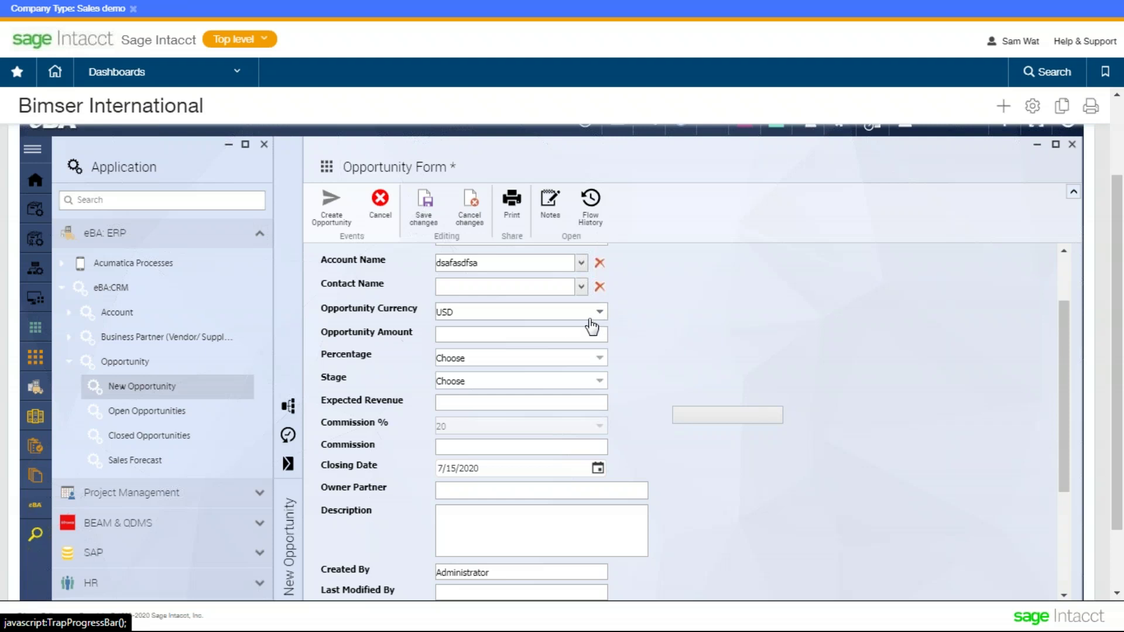
scroll(361, 350, "down", 2)
- Enter an Opportunity Amount of 10000 and set Percentage to 20%
scroll(436, 291, "up", 2)
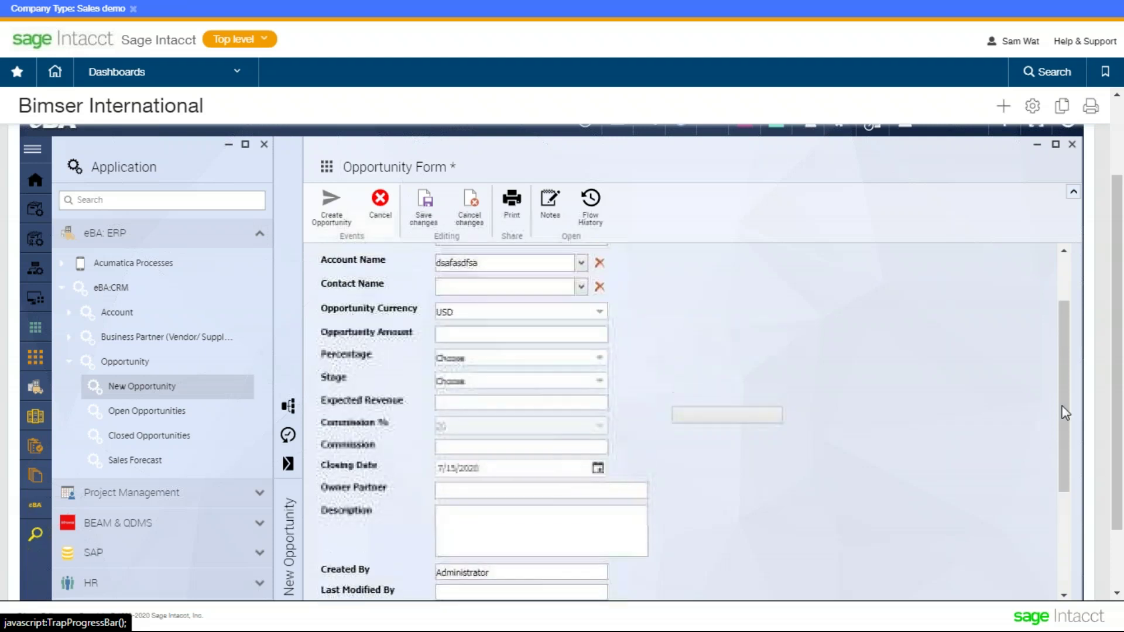
scroll(504, 316, "down", 1)
left_click(523, 303)
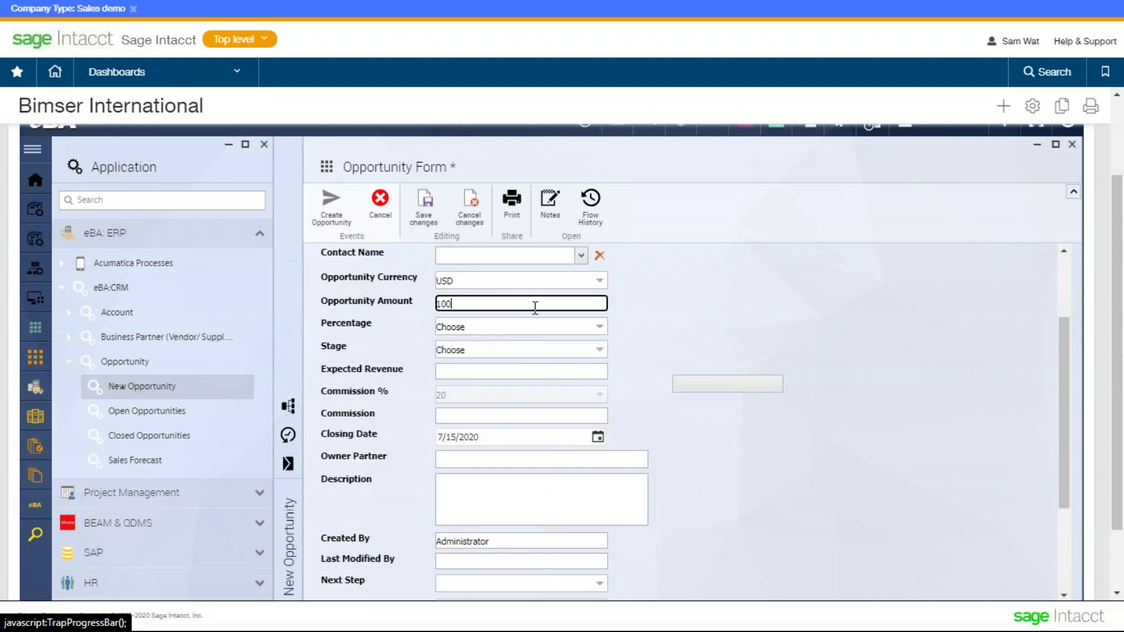
left_click(711, 301)
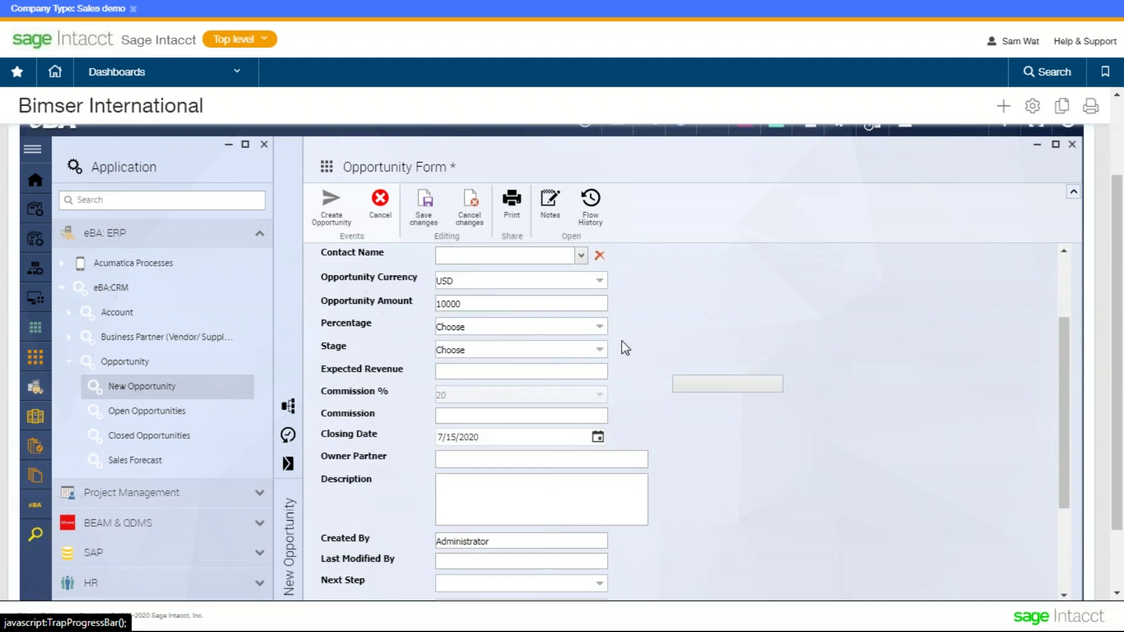
left_click(594, 331)
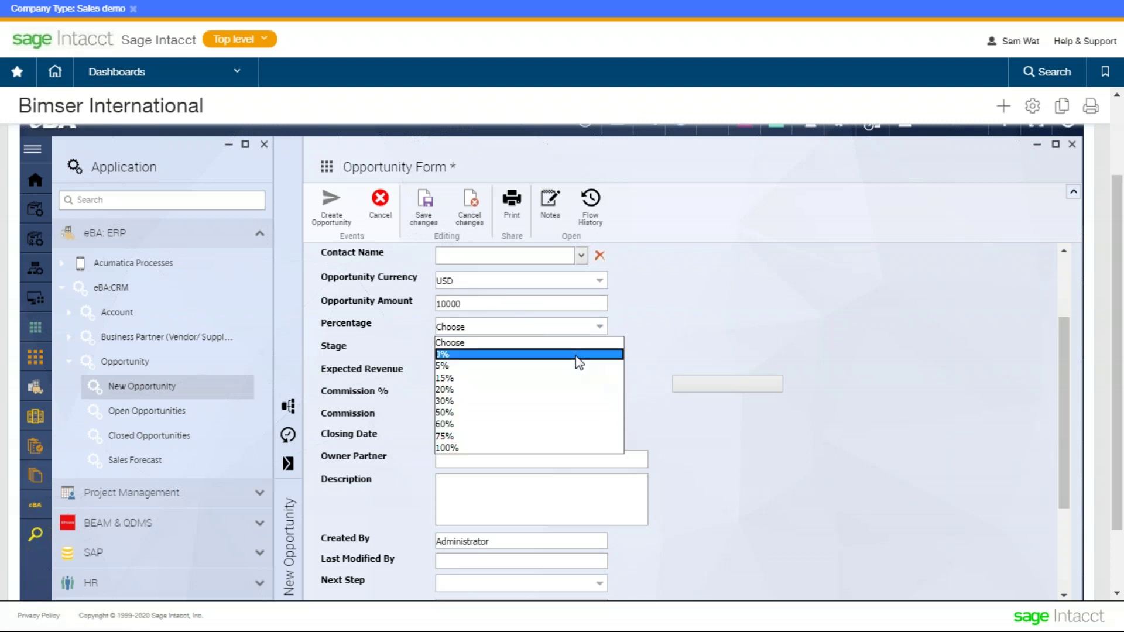
left_click(527, 389)
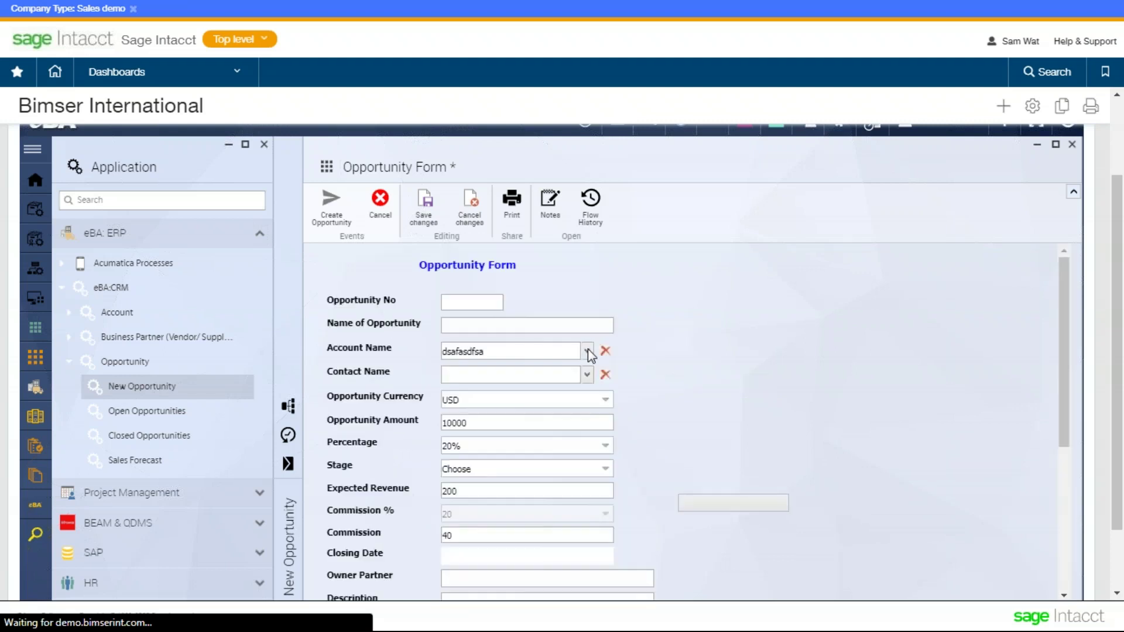
scroll(609, 351, "down", 4)
- Set the Stage to Engage/Demo and move to the Owner Partner field
left_click(592, 270)
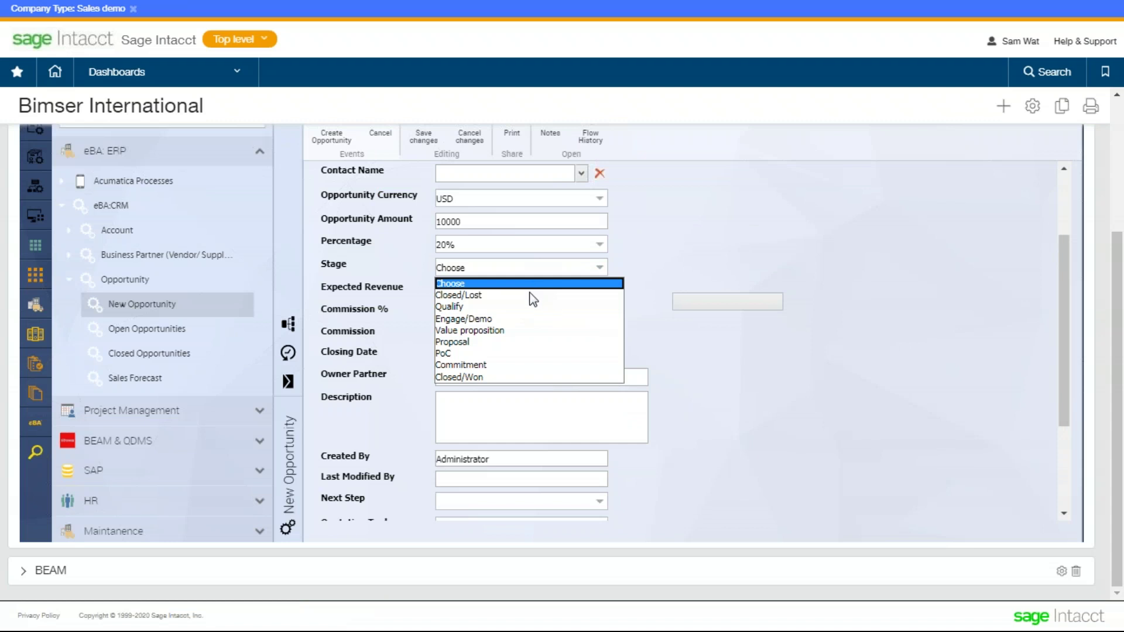
left_click(522, 319)
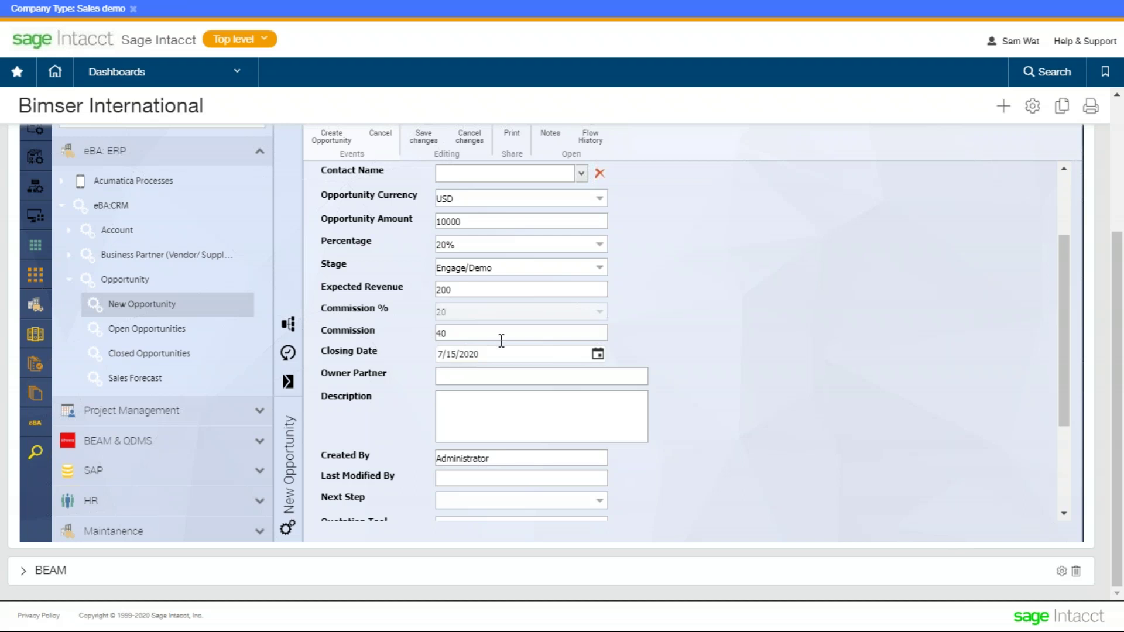
scroll(501, 341, "down", 2)
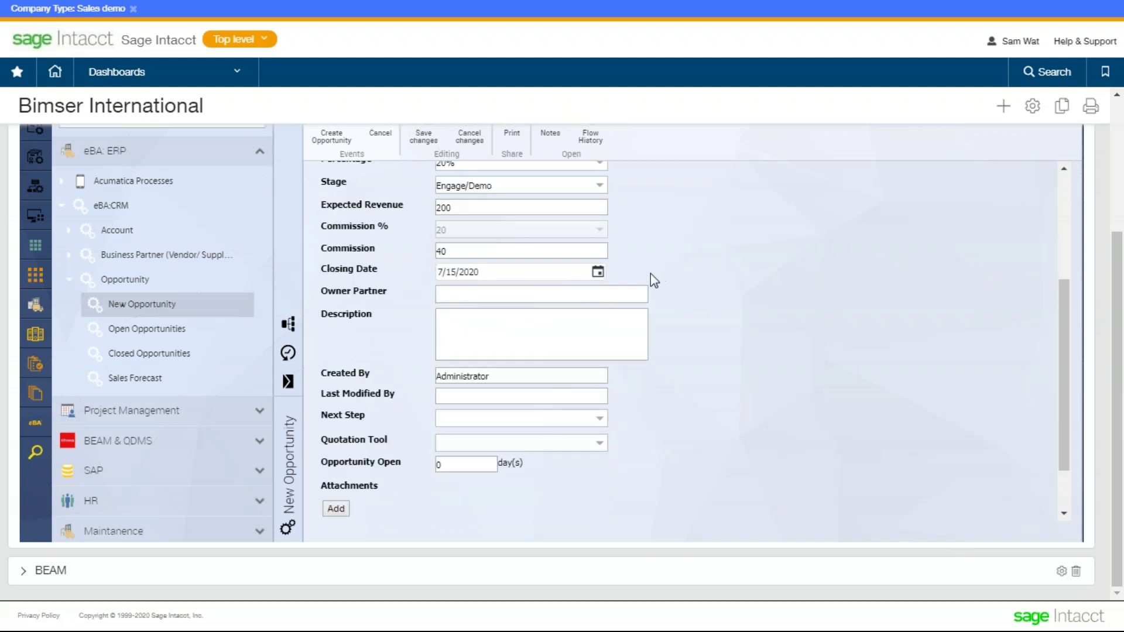
scroll(602, 299, "down", 2)
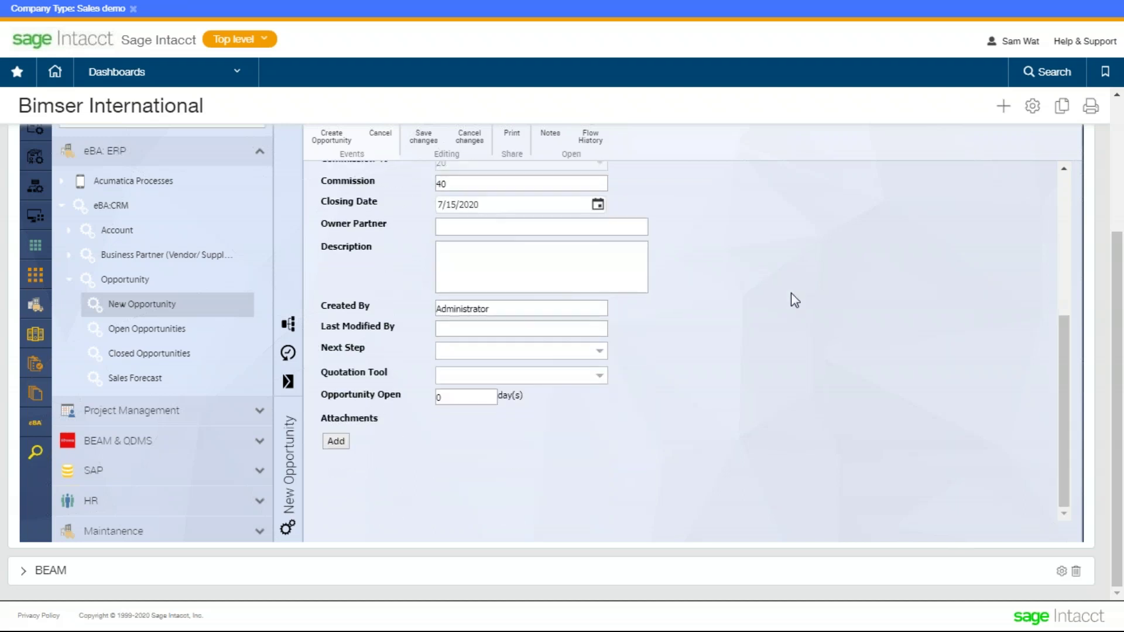
scroll(790, 300, "up", 2)
scroll(743, 319, "down", 2)
left_click(556, 229)
scroll(529, 271, "up", 2)
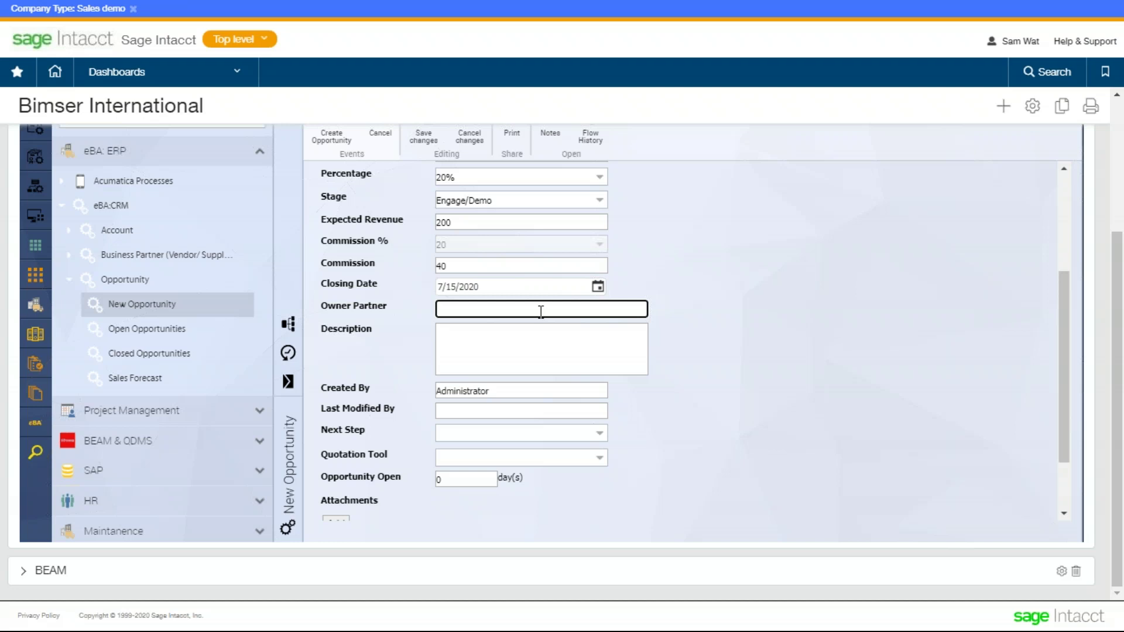
- Replace the Description box text with the word 'Description' copied from its label
left_click(504, 361)
type("asdf")
double_click(344, 329)
key("ctrl+c")
left_click(528, 349)
key("ctrl+a")
key("ctrl+v")
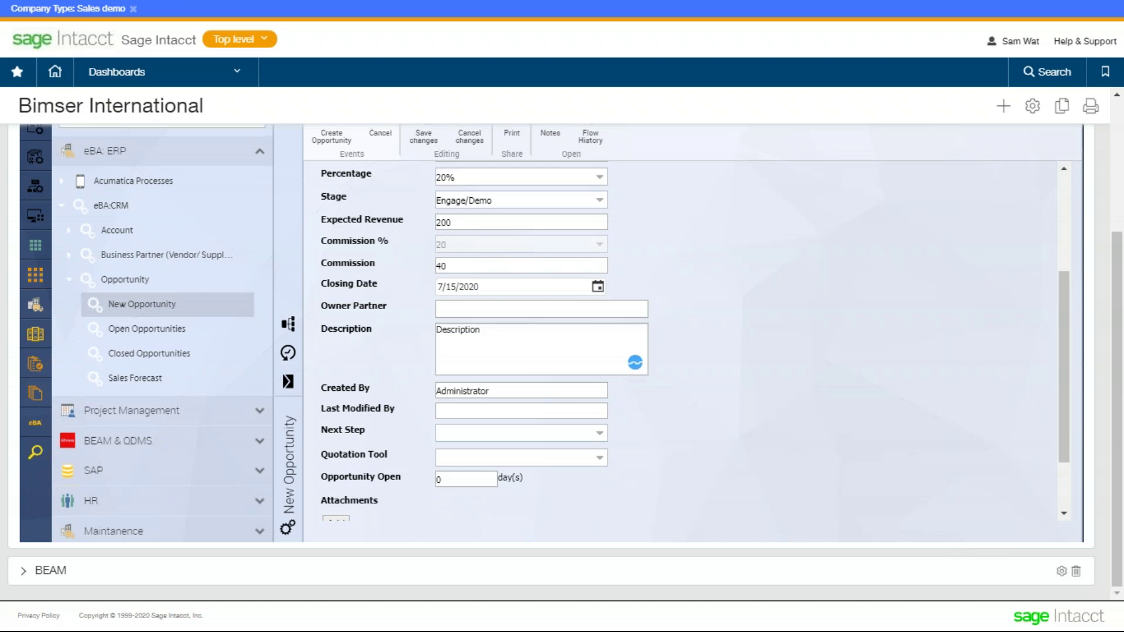
- Start a new attachment under Attachments so the New Attachment File panel opens
scroll(571, 366, "down", 2)
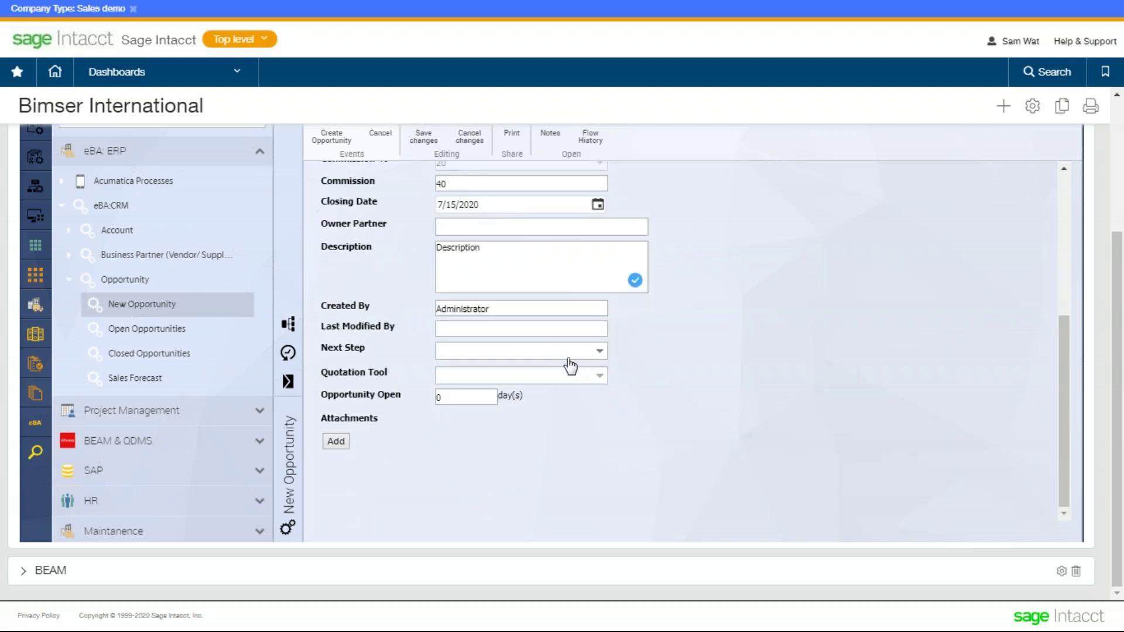
left_click_drag(469, 400, 428, 400)
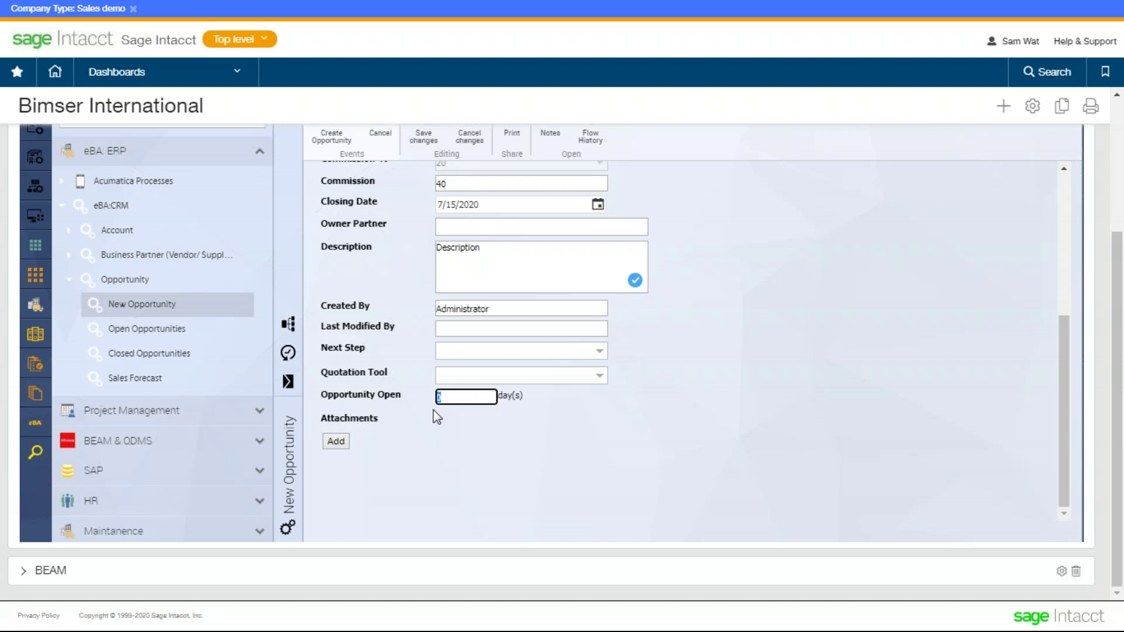
left_click(428, 494)
left_click(338, 441)
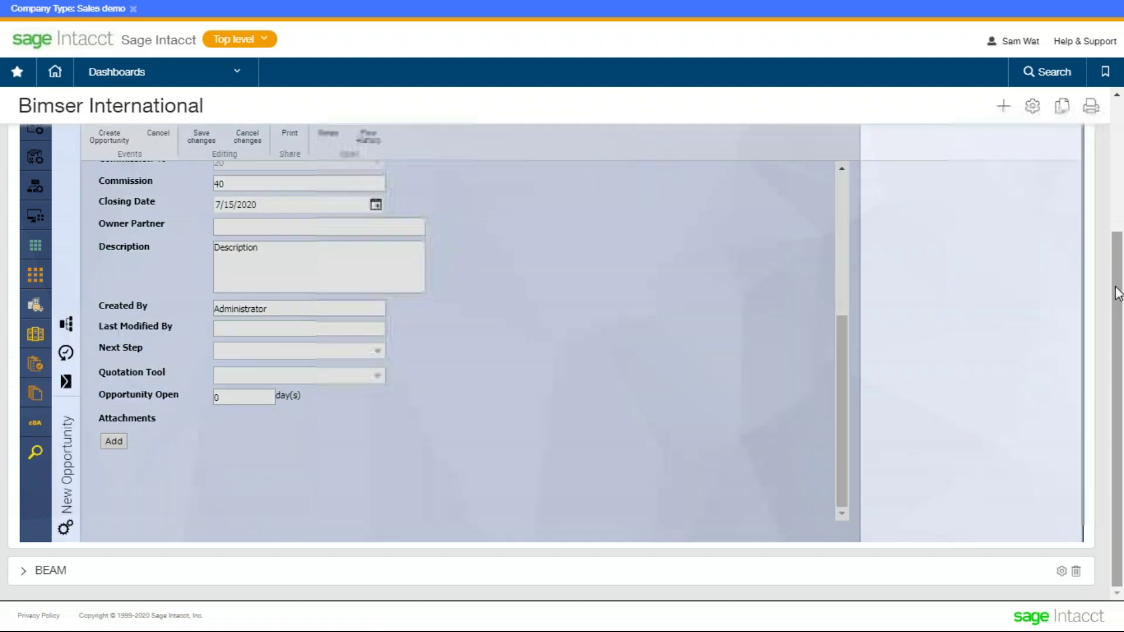
- Attach the file dashboardchanges.JPG to the opportunity
left_click_drag(1114, 293, 1113, 252)
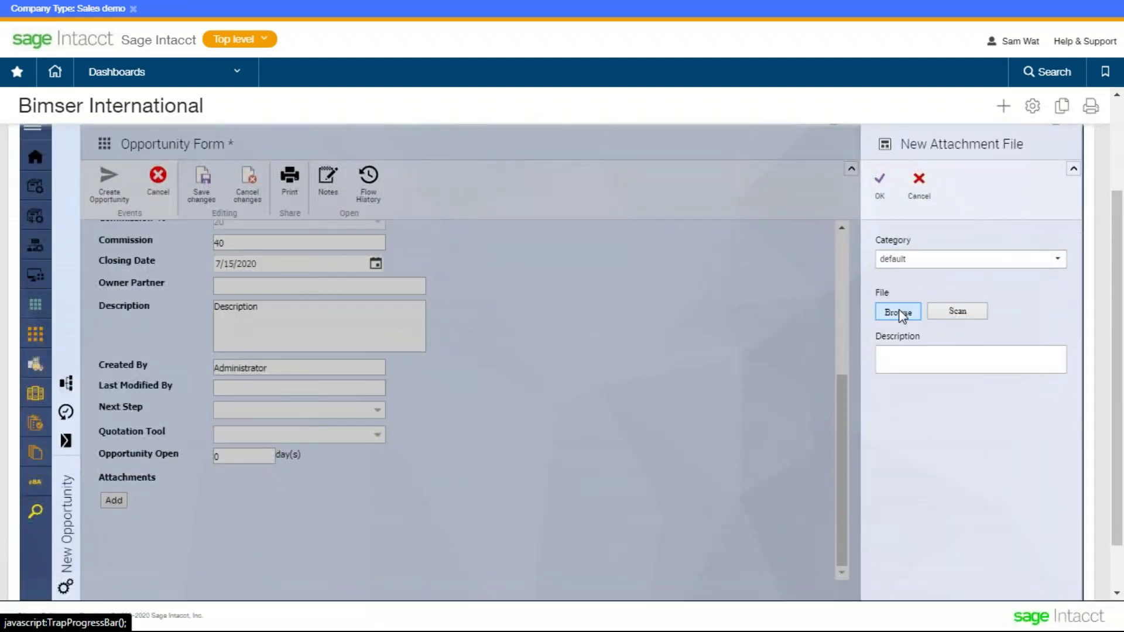
left_click(899, 313)
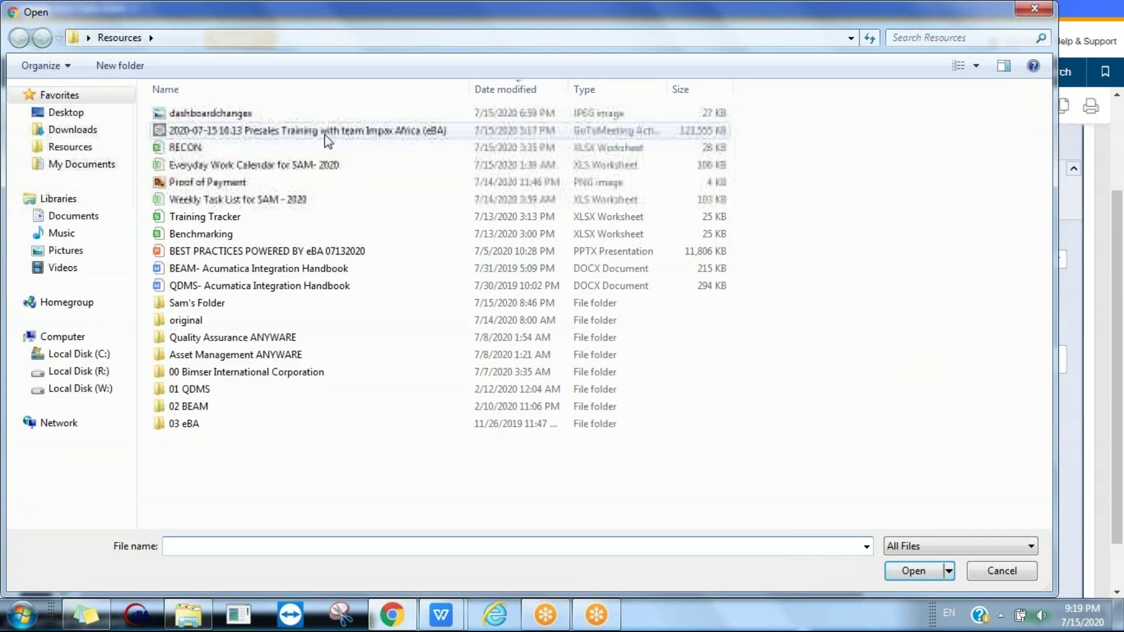
left_click(325, 117)
left_click(913, 572)
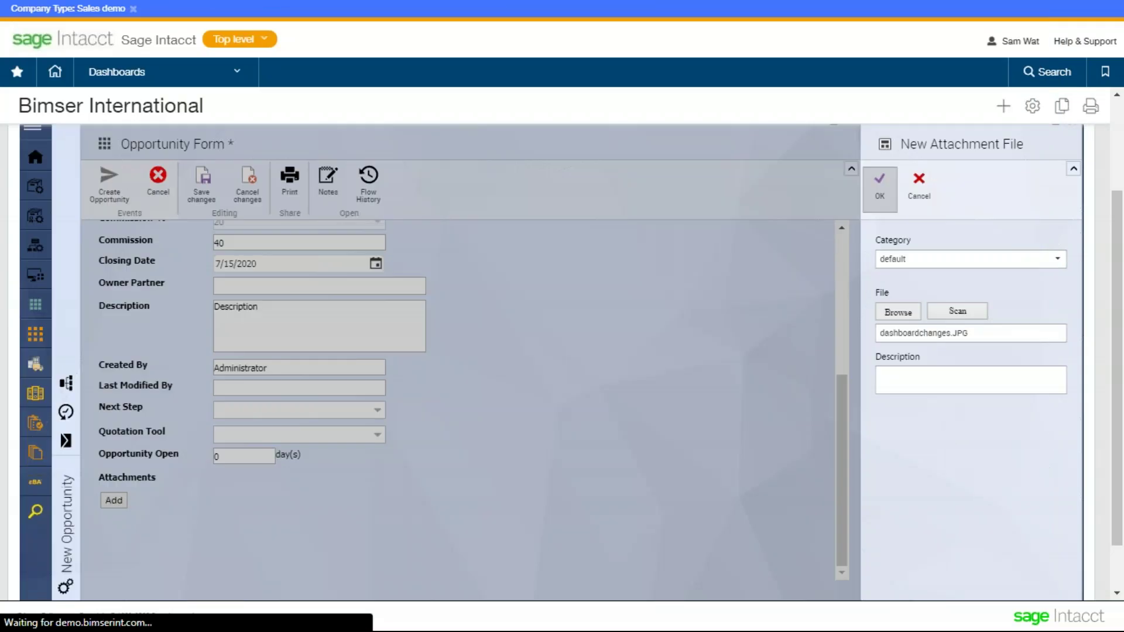
left_click(879, 186)
- Submit the opportunity, dismiss the missing Name of Opportunity warning, and copy that label text
left_click(328, 188)
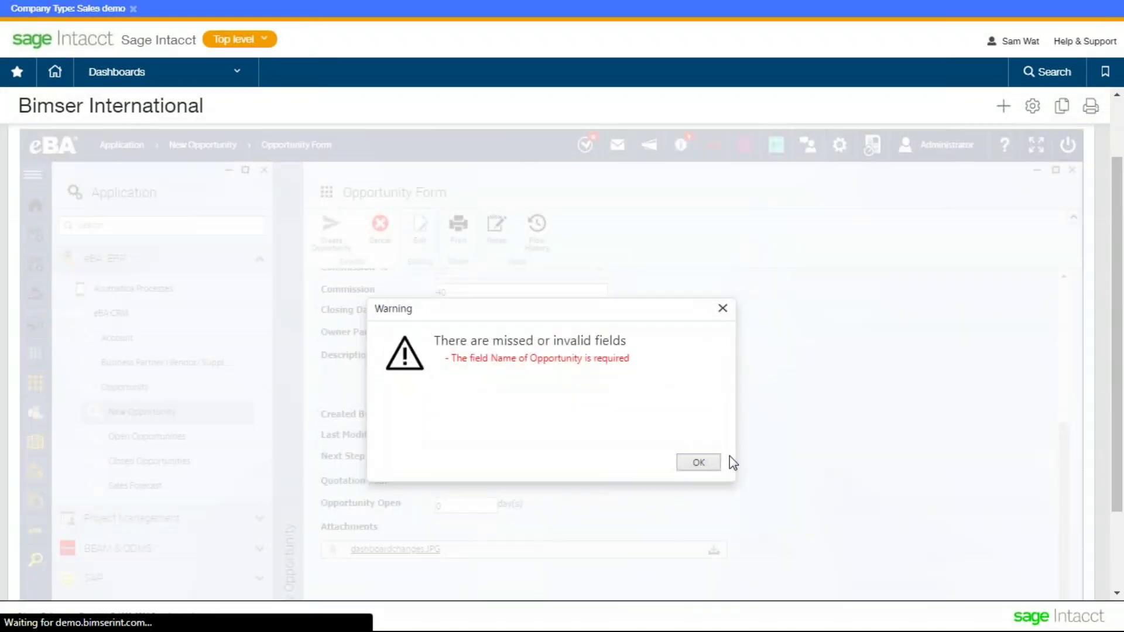
left_click(698, 464)
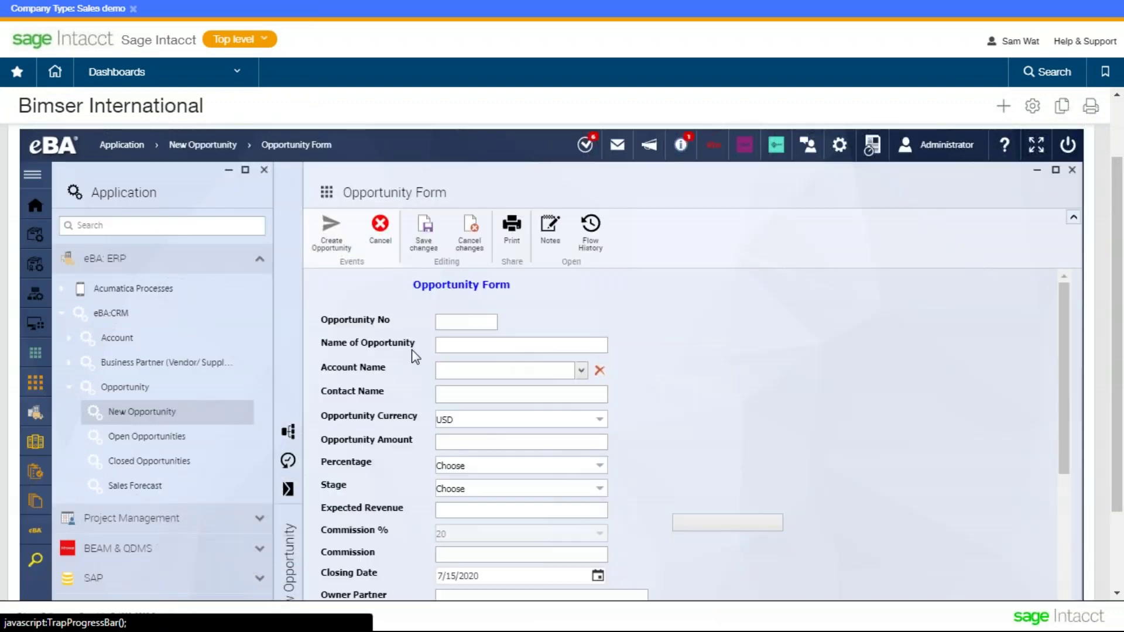
left_click_drag(413, 349, 322, 343)
key("ctrl+c")
left_click(558, 346)
- Paste the opportunity name, choose account dsafasdfsa, and enter amount 10000
key("ctrl+v")
scroll(565, 287, "down", 2)
left_click(581, 288)
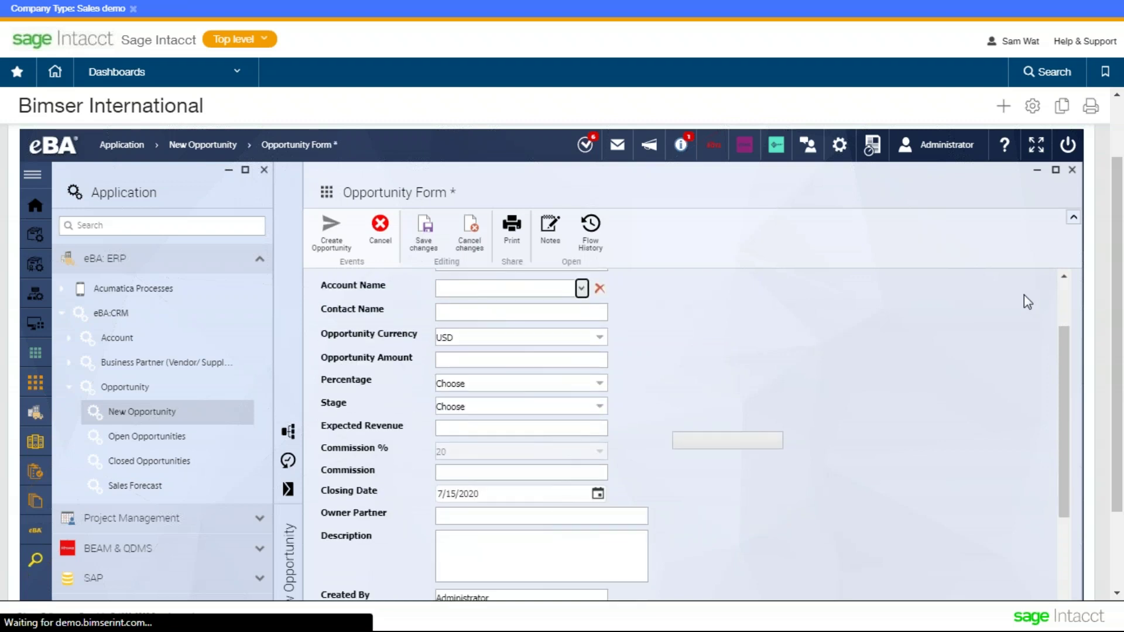
scroll(959, 296, "down", 3)
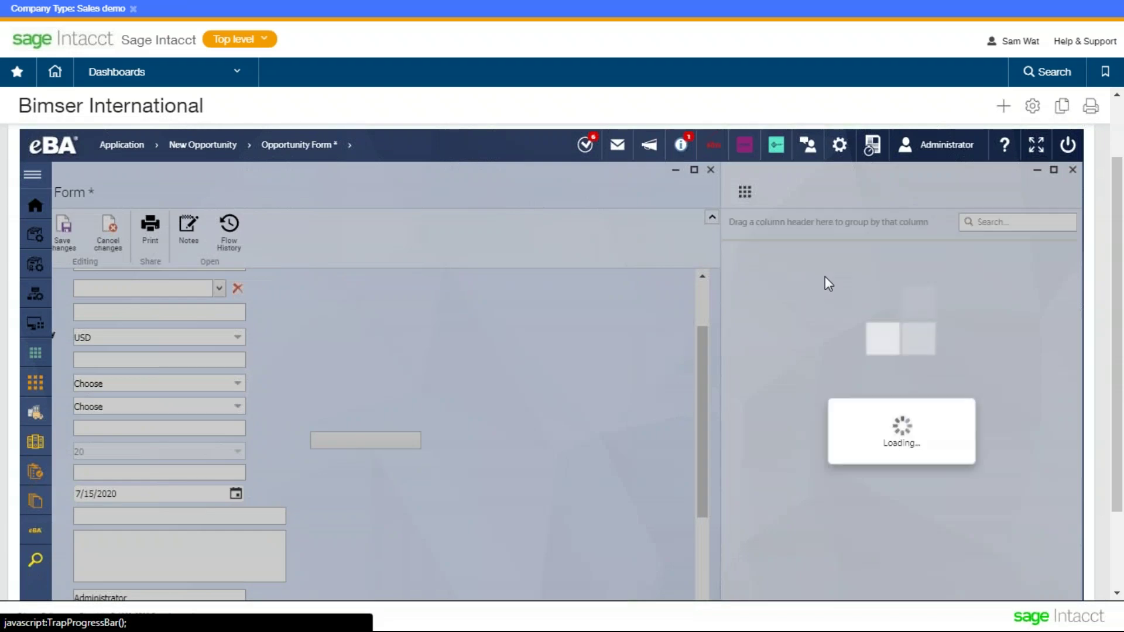
left_click(831, 271)
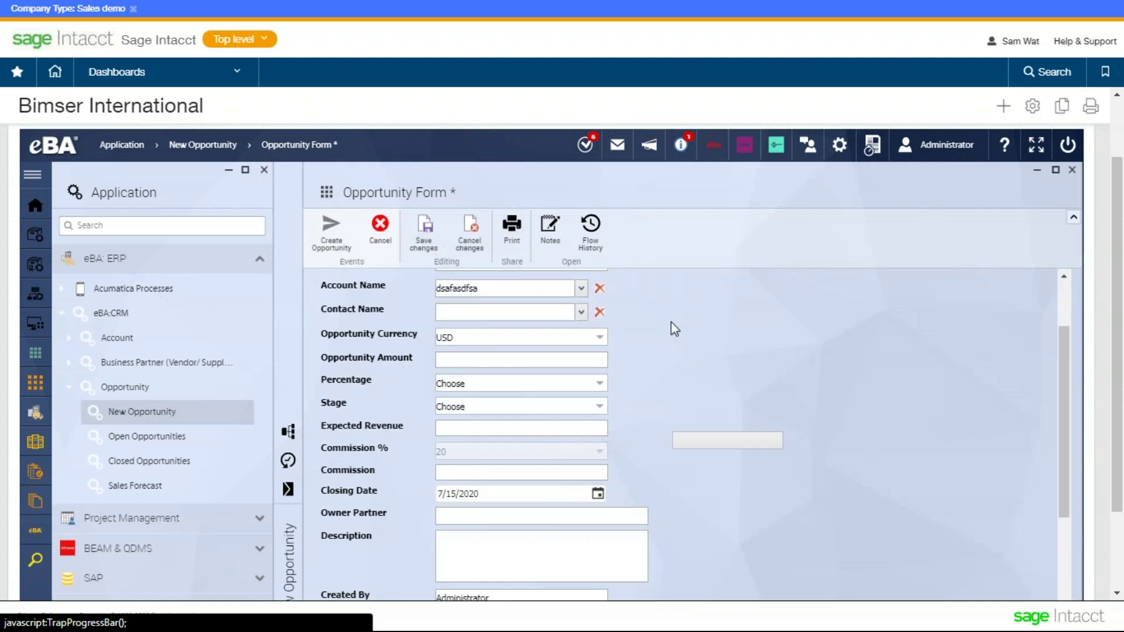
scroll(672, 326, "down", 2)
left_click(592, 277)
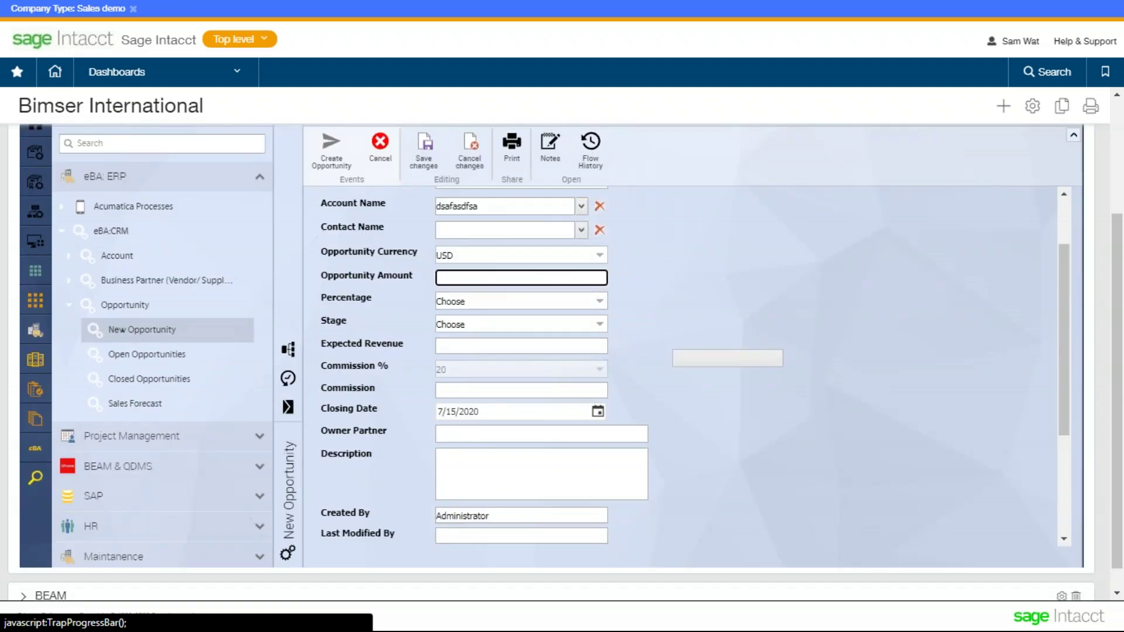
left_click(683, 285)
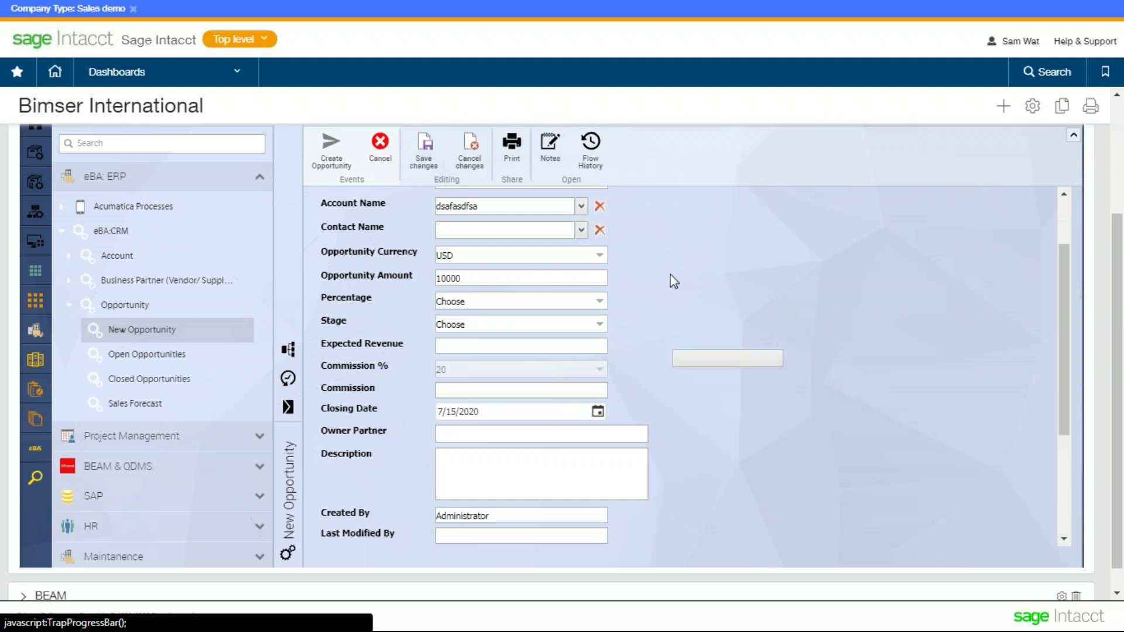
- Set Percentage to 20% and Stage to Engage/Demo, submit, and dismiss the Description-required warning
scroll(673, 282, "down", 2)
left_click(580, 219)
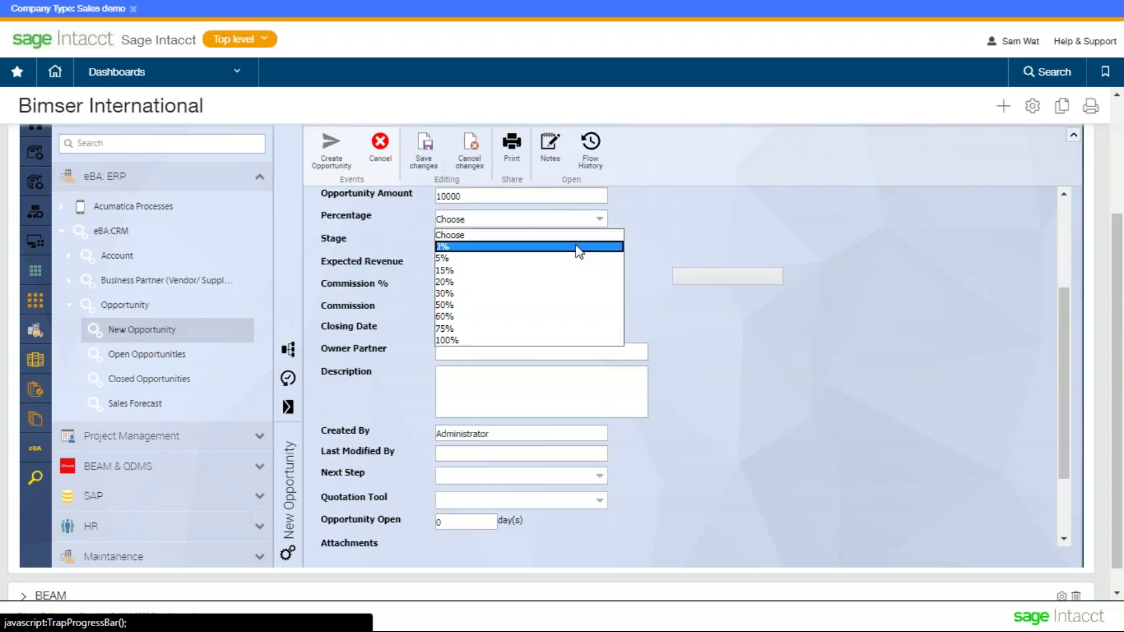
left_click(577, 262)
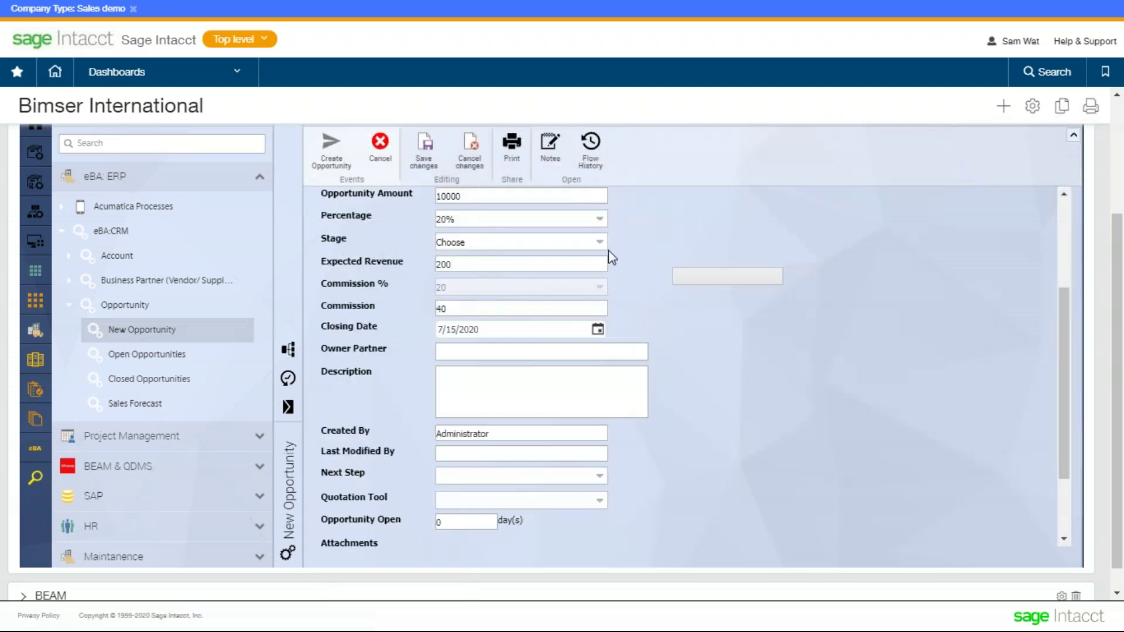
left_click(599, 242)
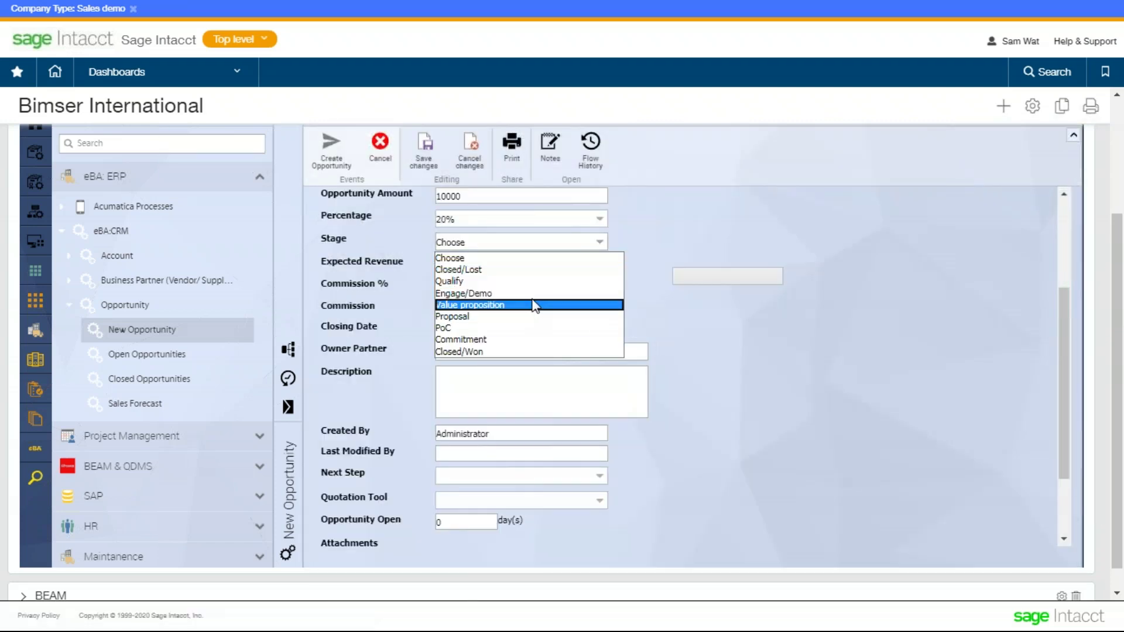
left_click(532, 293)
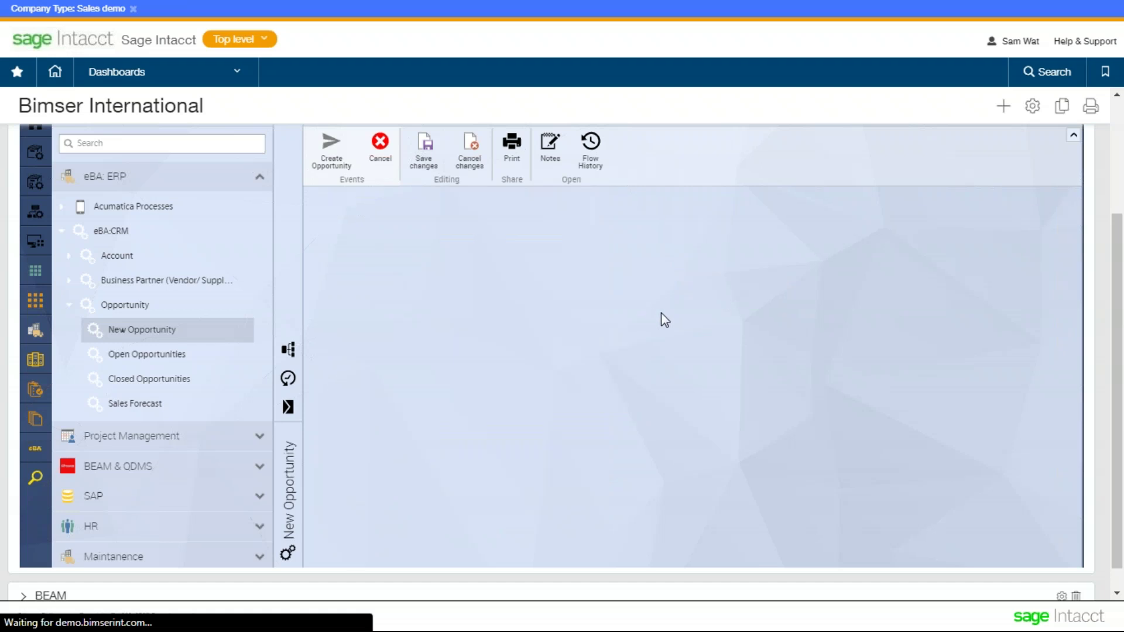
scroll(661, 316, "down", 2)
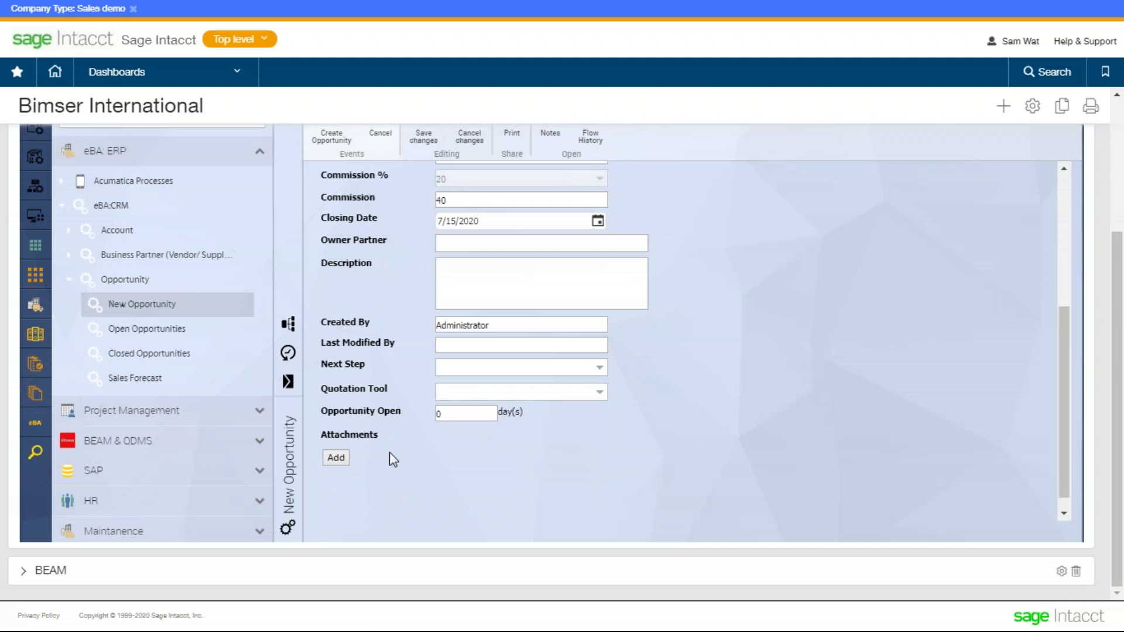
scroll(384, 420, "up", 5)
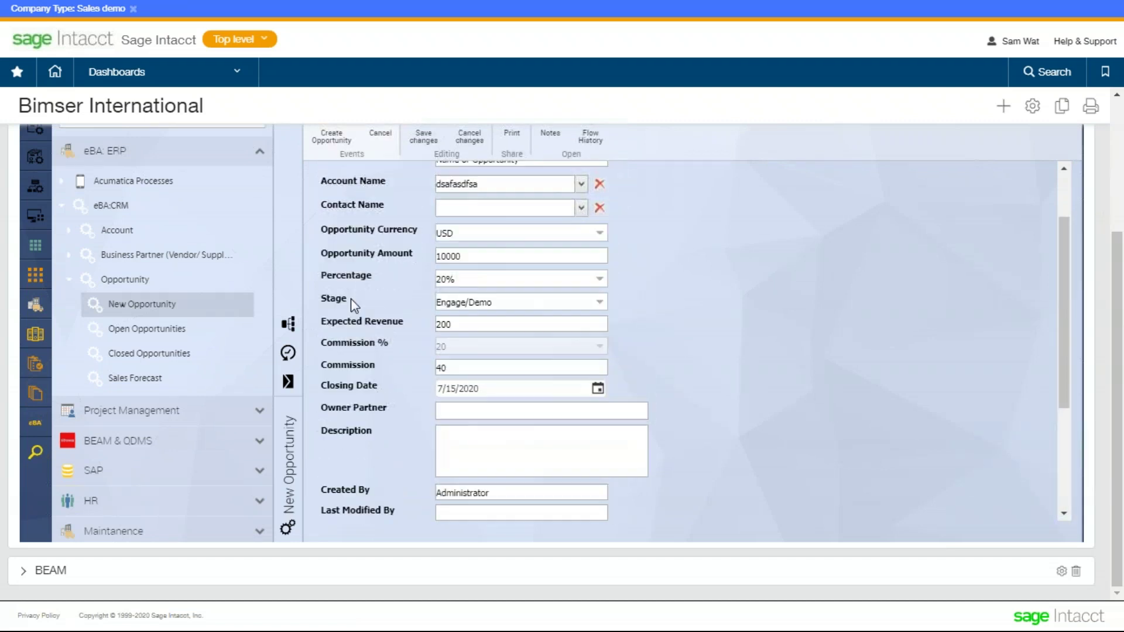
scroll(341, 146, "up", 2)
left_click(332, 206)
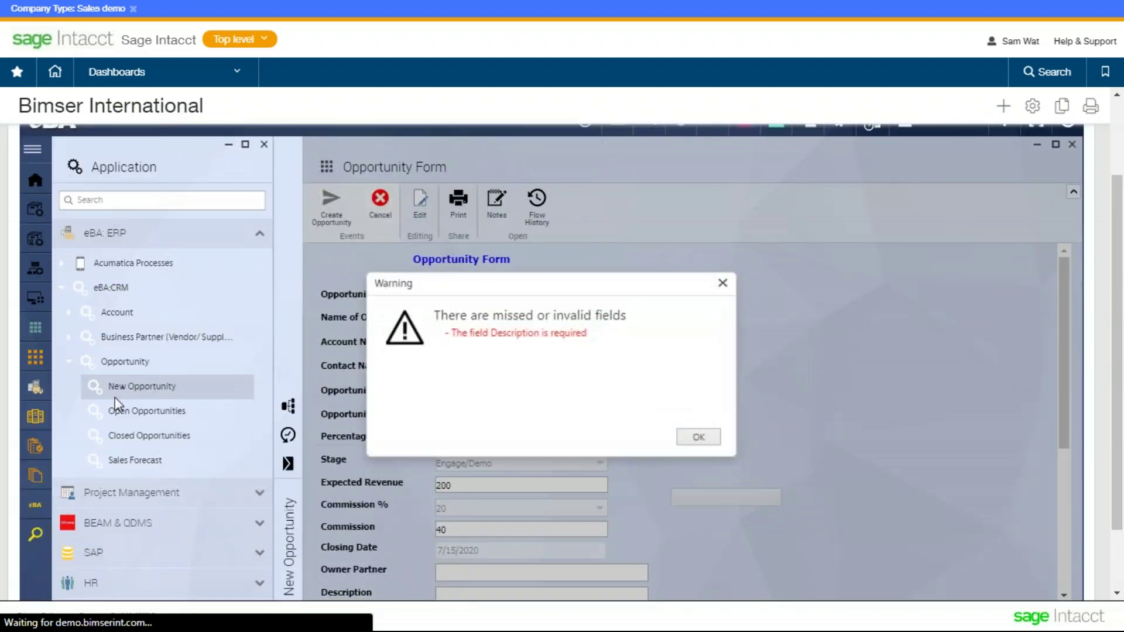
left_click(117, 410)
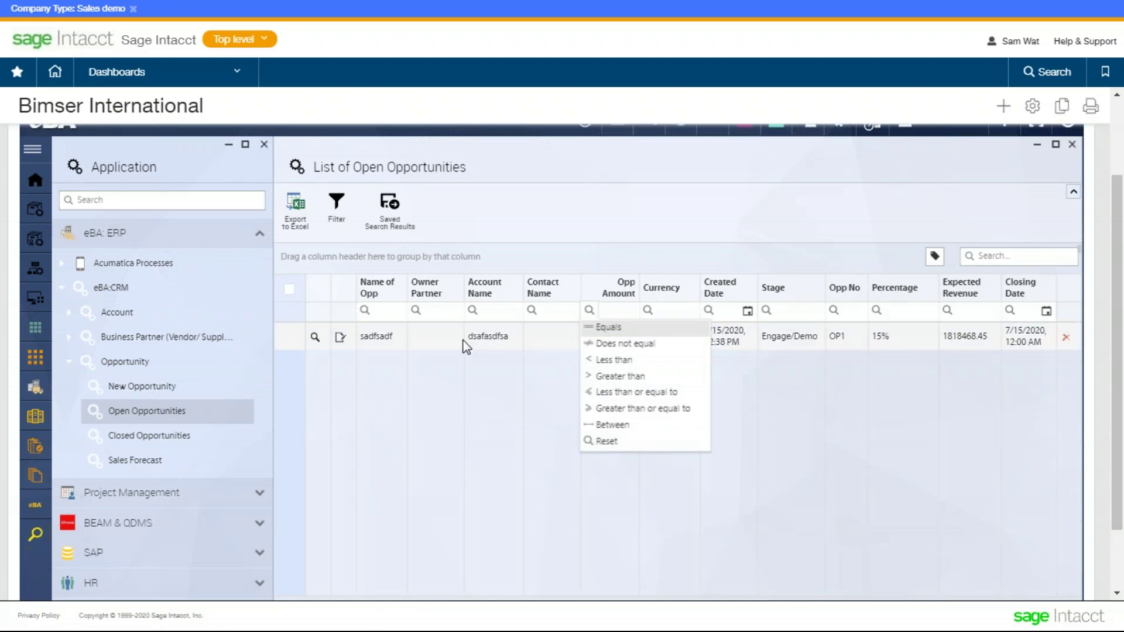
- Open the sadfsadf opportunity record and maximize its form to fill the workspace
double_click(457, 340)
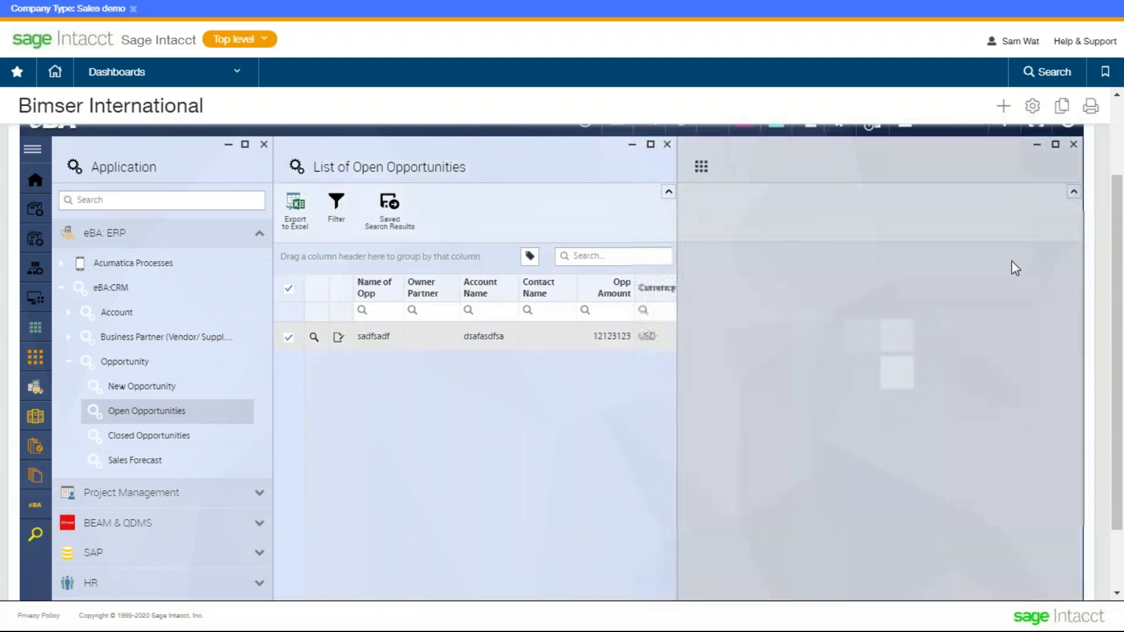
left_click(633, 146)
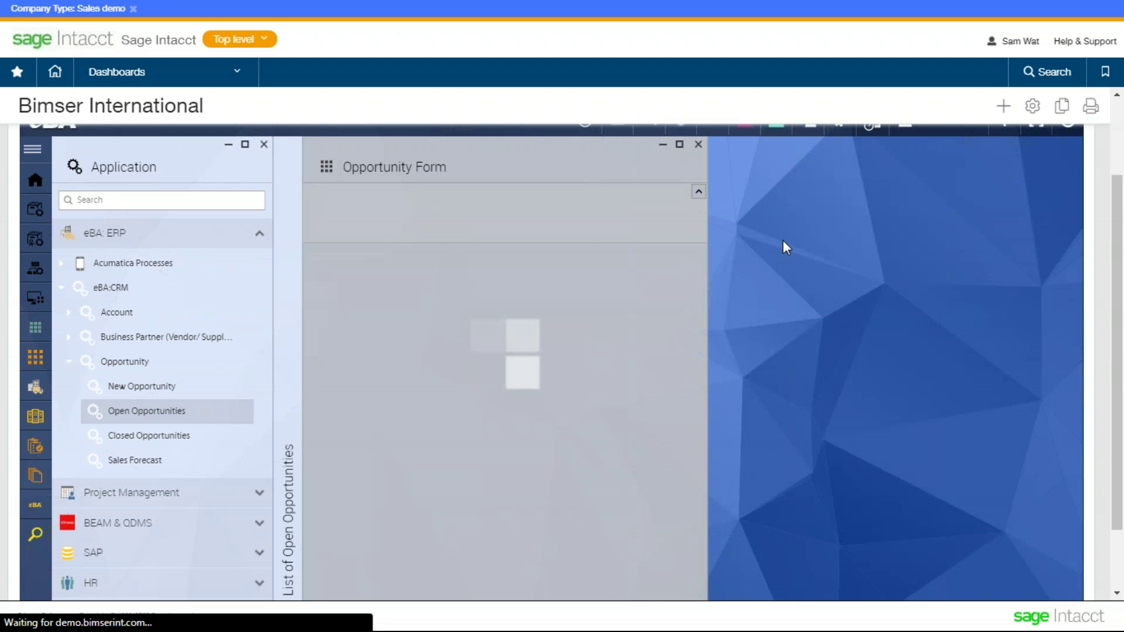
left_click(679, 144)
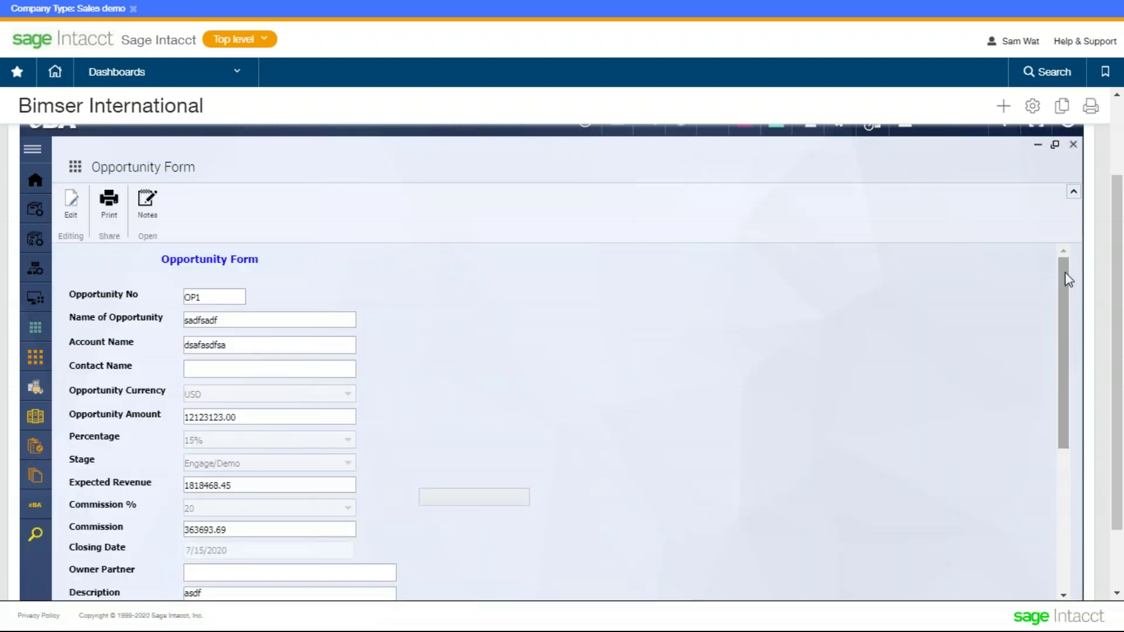
left_click_drag(1066, 290, 1074, 490)
left_click_drag(1059, 408, 1062, 402)
scroll(249, 351, "up", 3)
scroll(234, 369, "down", 3)
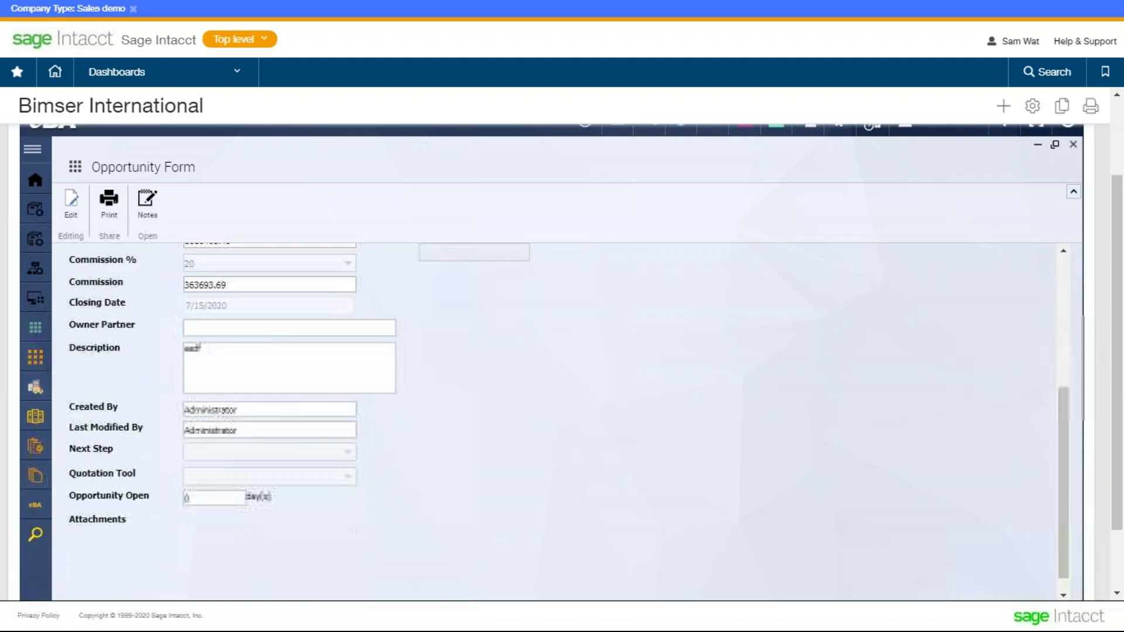
- Edit opportunity OP1 to change its Stage to PoC, then close the form
left_click(67, 201)
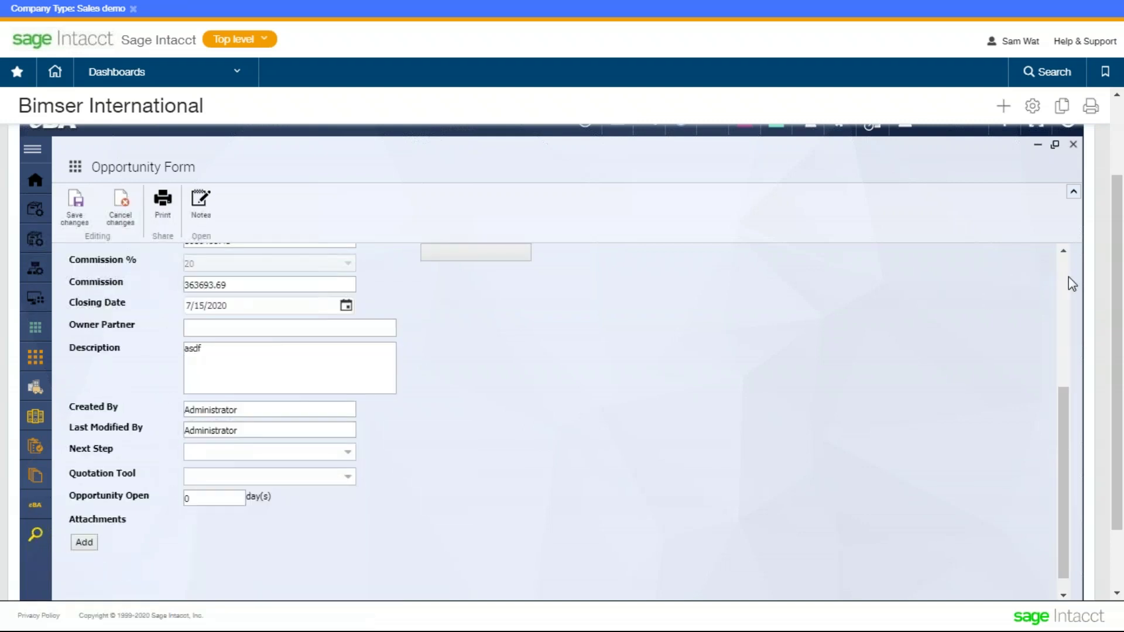
left_click_drag(1059, 412, 1059, 350)
left_click(267, 345)
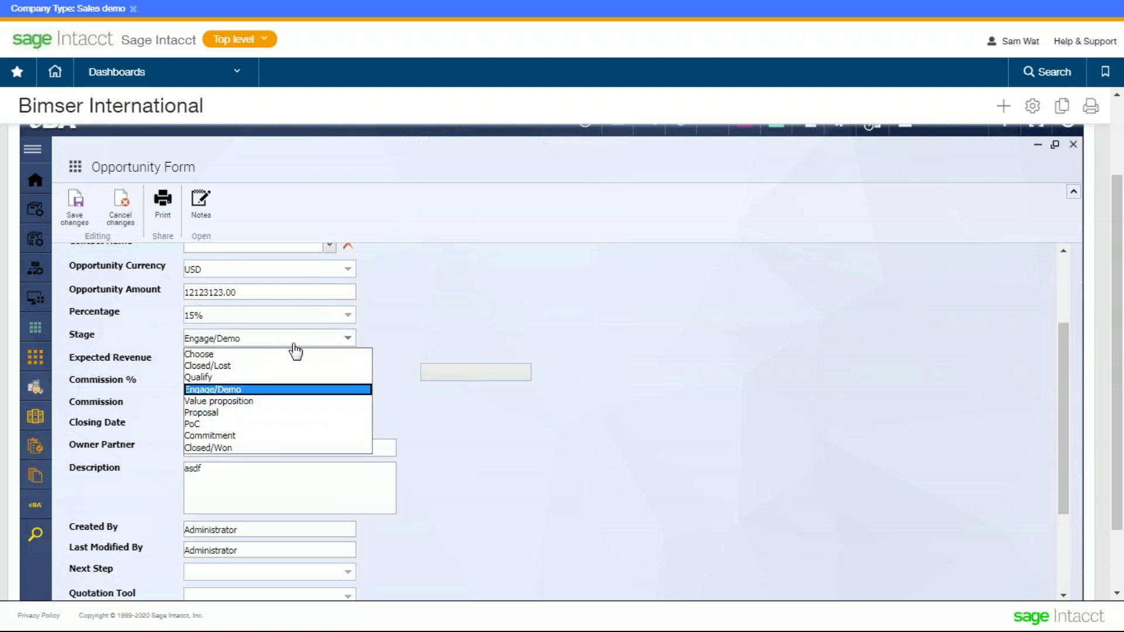
left_click(280, 425)
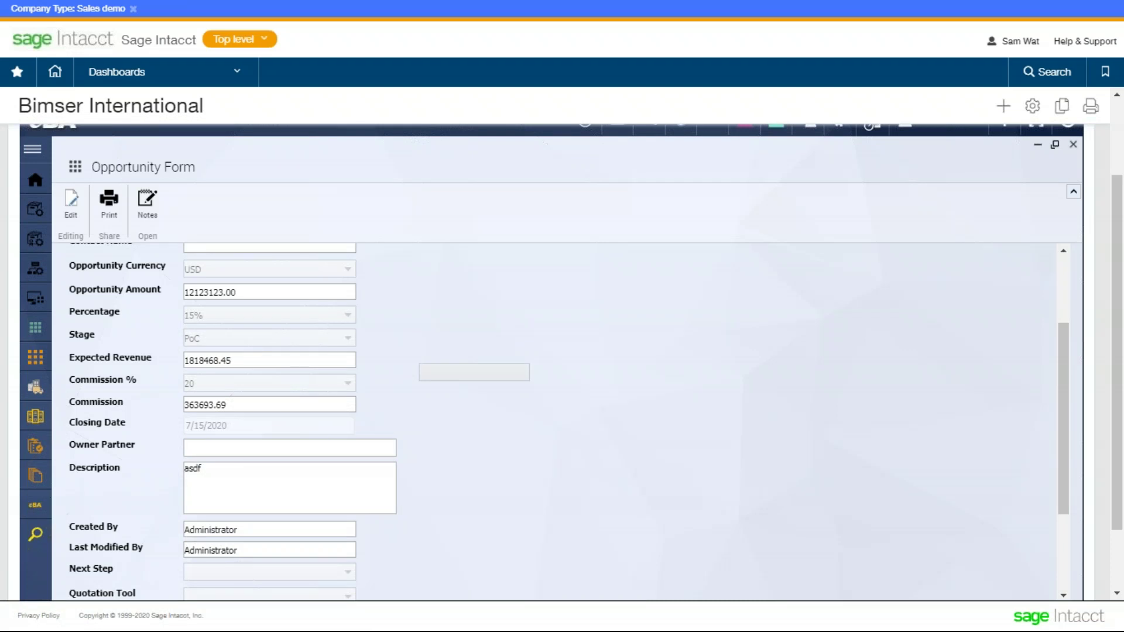
left_click(1073, 145)
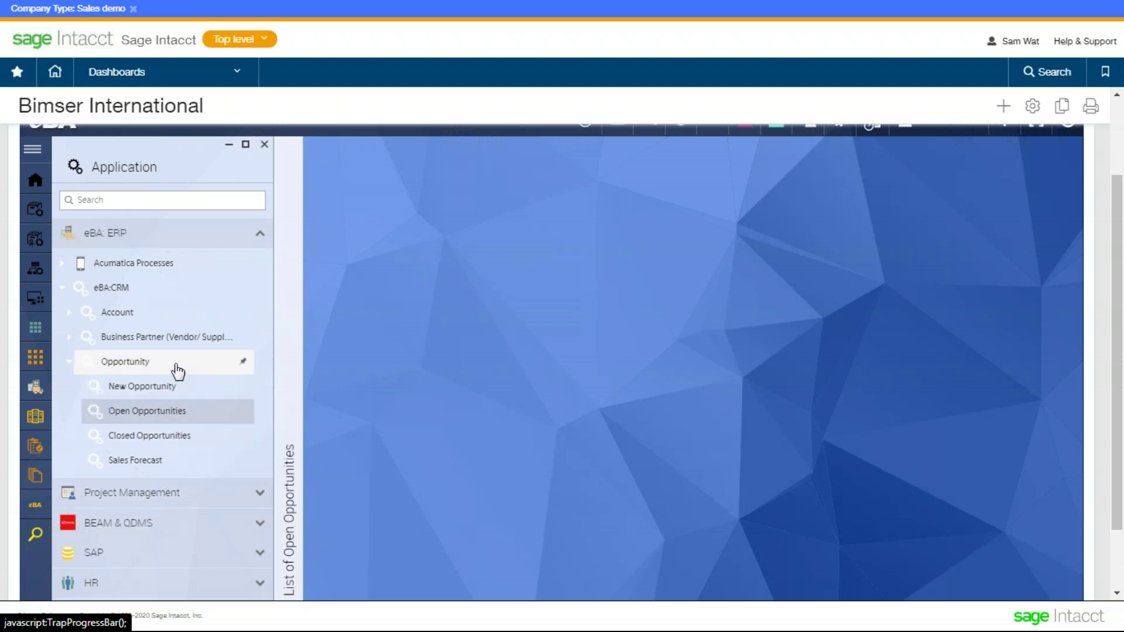
- Show the open opportunities list, filter Opp Amount by 1231231, then clear the filter
left_click(174, 413)
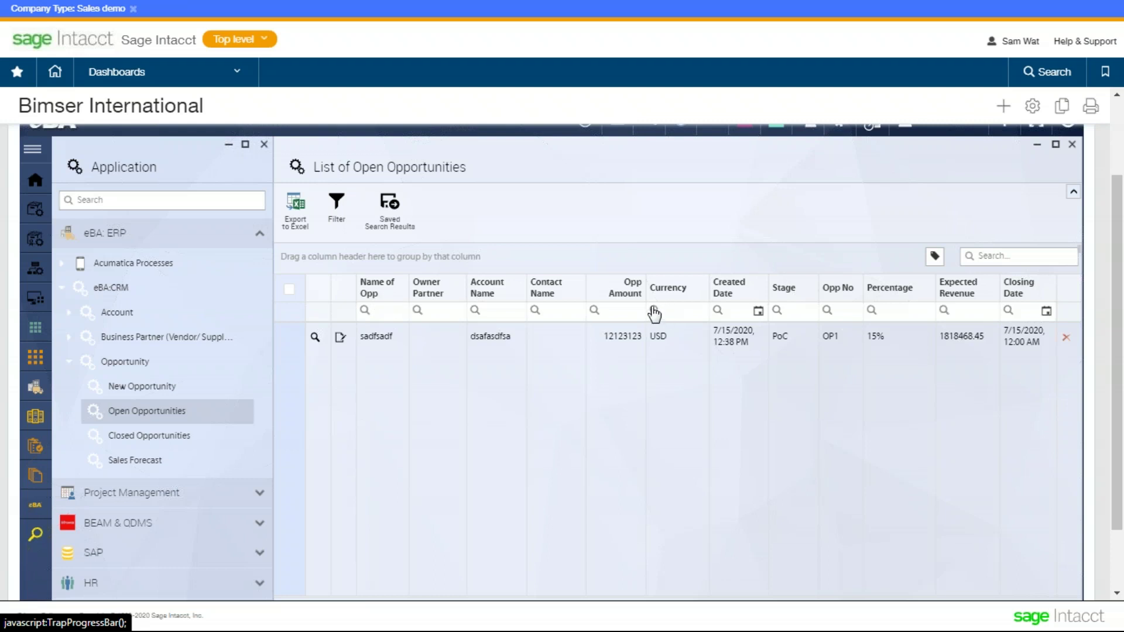
left_click(501, 310)
scroll(502, 310, "up", 1)
left_click(623, 393)
type("123")
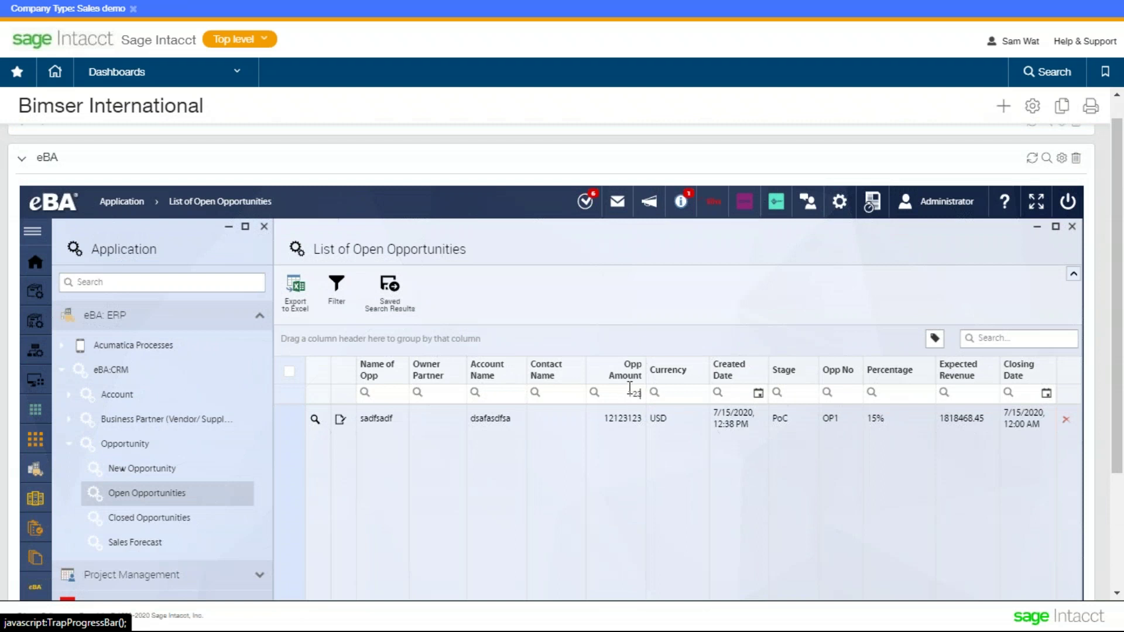
type("1231")
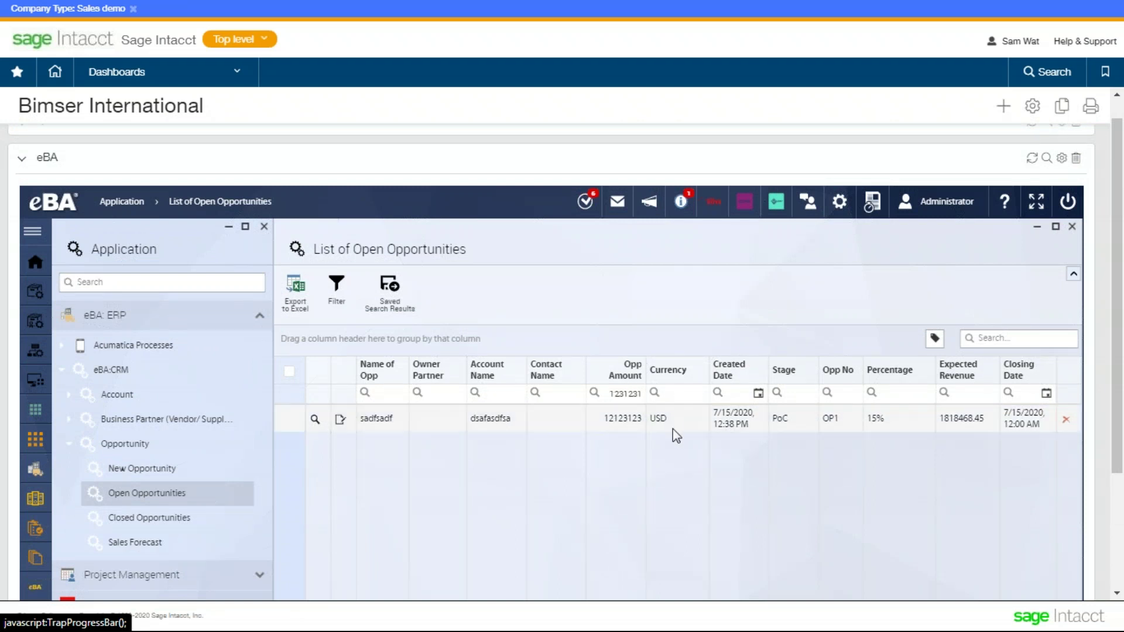
double_click(624, 394)
key("BackSpace")
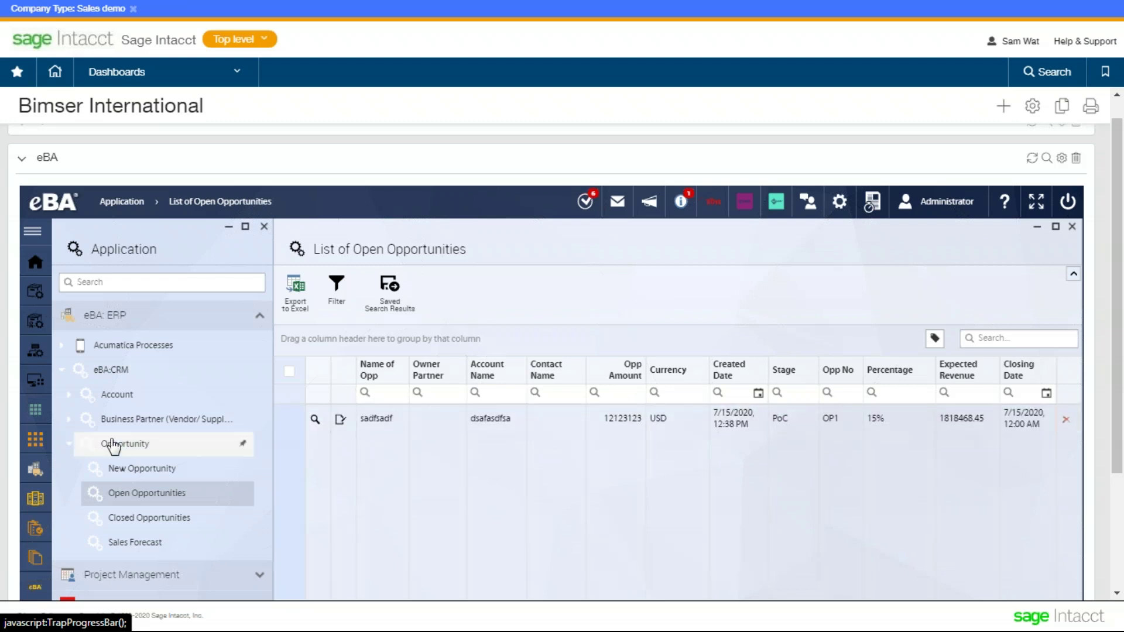
- Expand the Business Partner and Account branches, then close the opportunities list
left_click(117, 420)
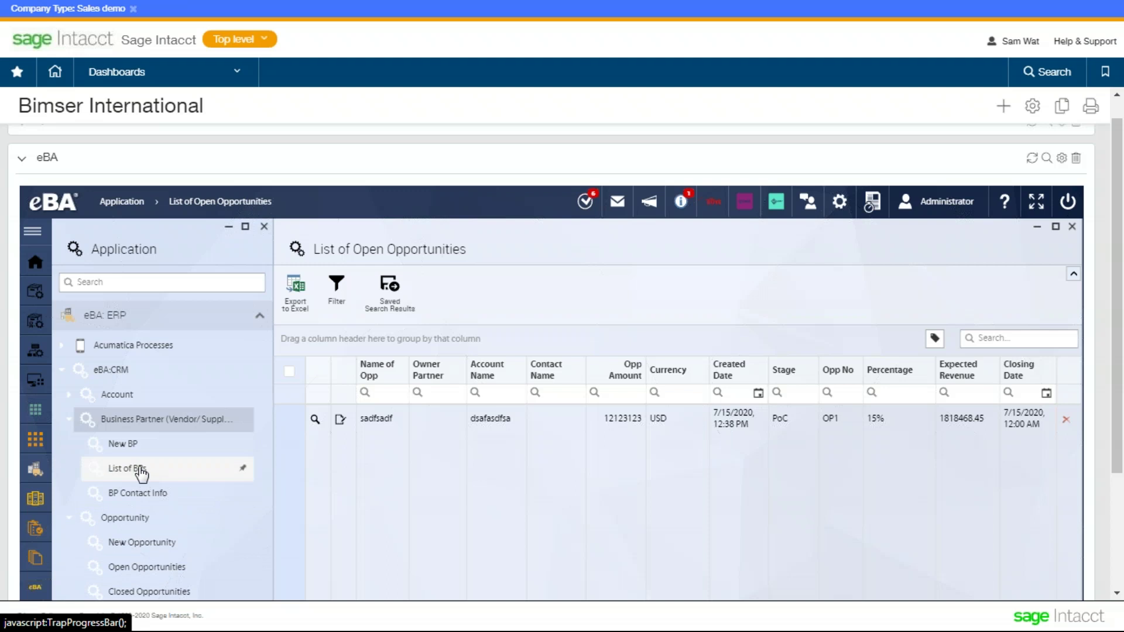
left_click(120, 395)
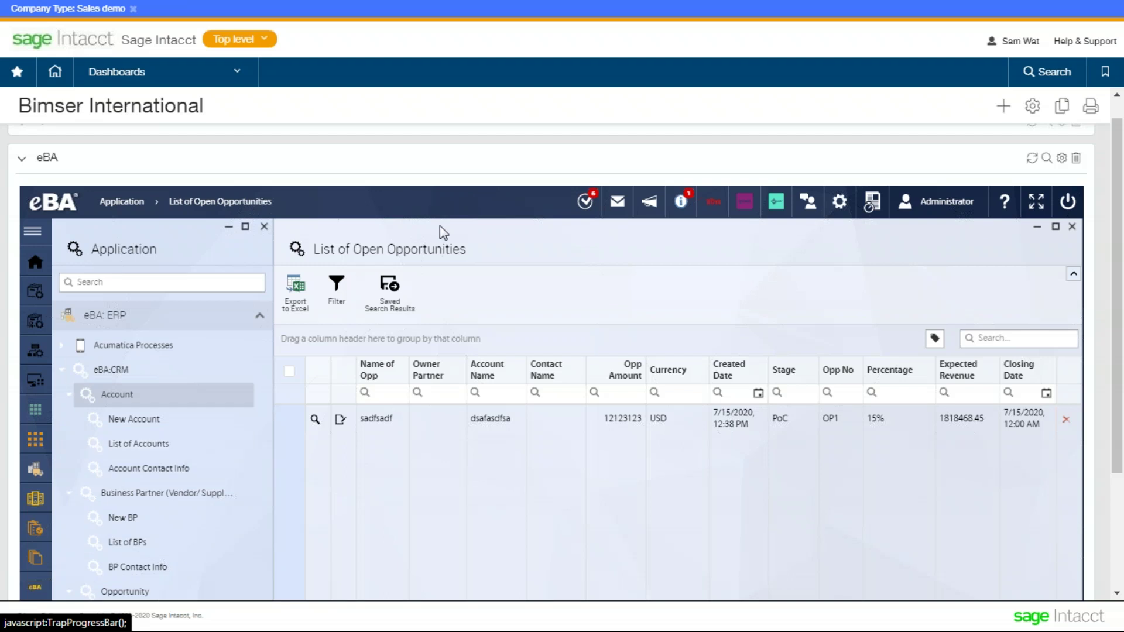
left_click(35, 290)
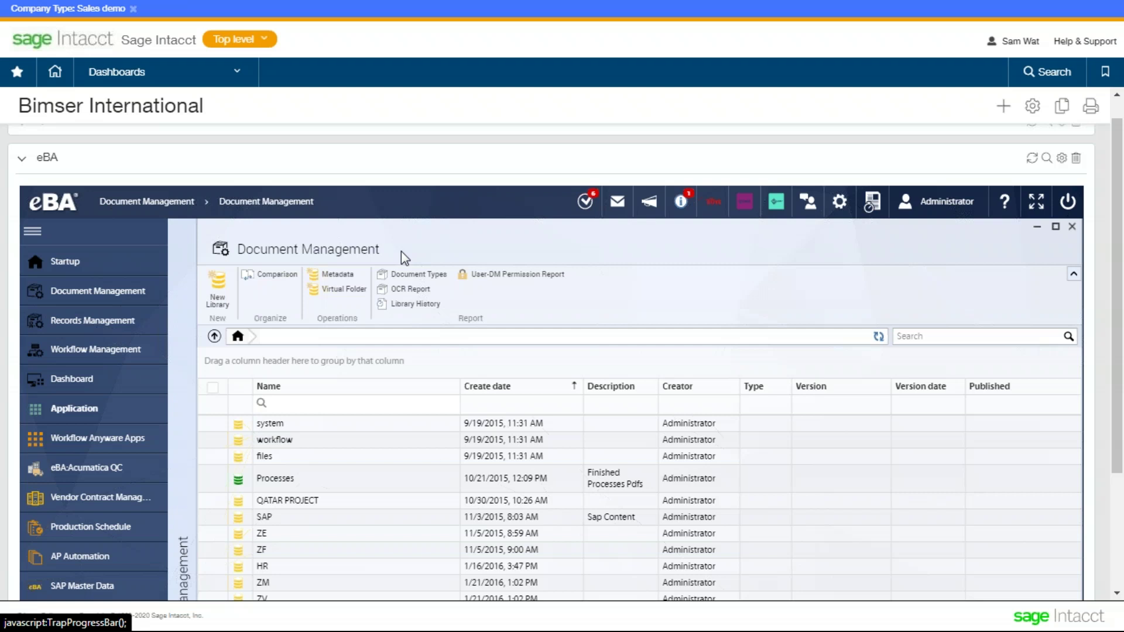
- Open the files library in eBA Document Management
scroll(416, 441, "down", 2)
left_click_drag(1117, 232, 1116, 250)
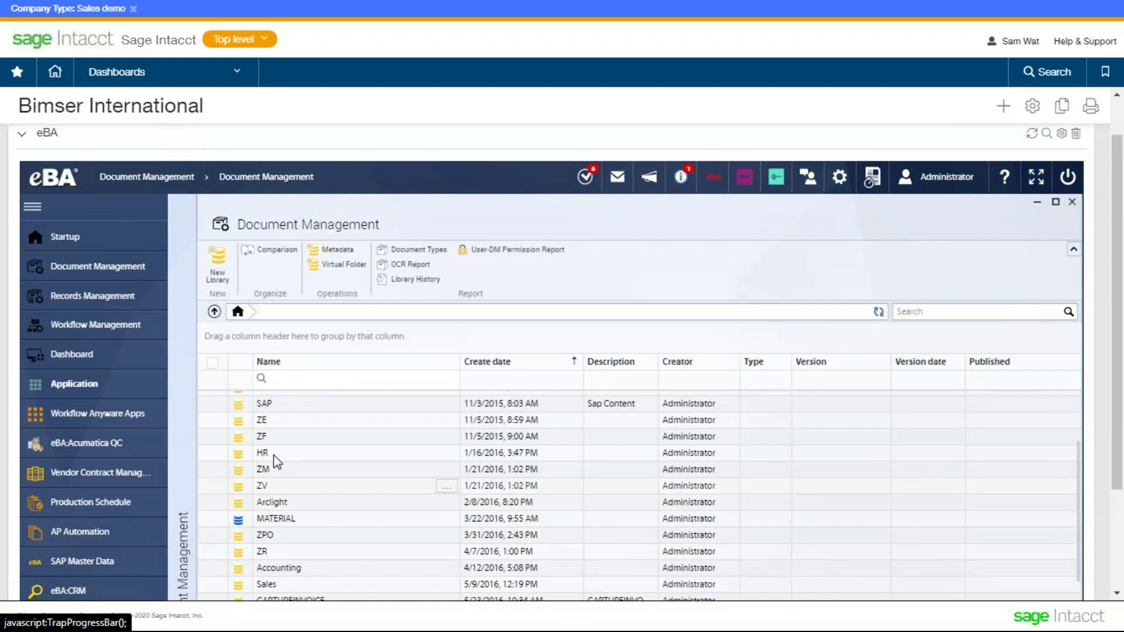
scroll(326, 459, "up", 2)
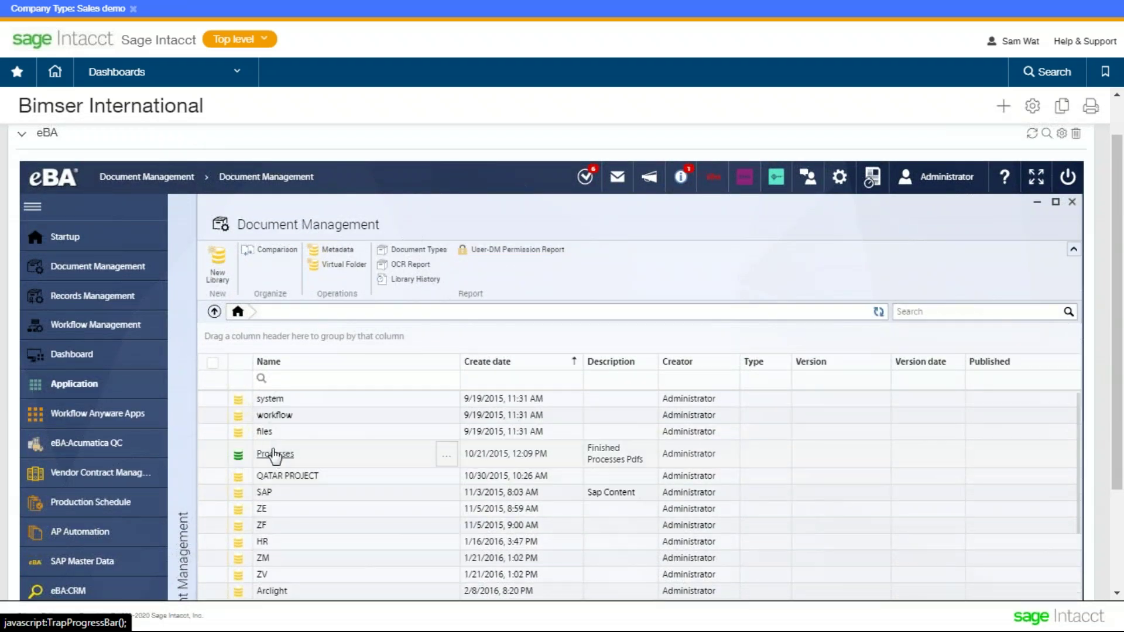
left_click(213, 432)
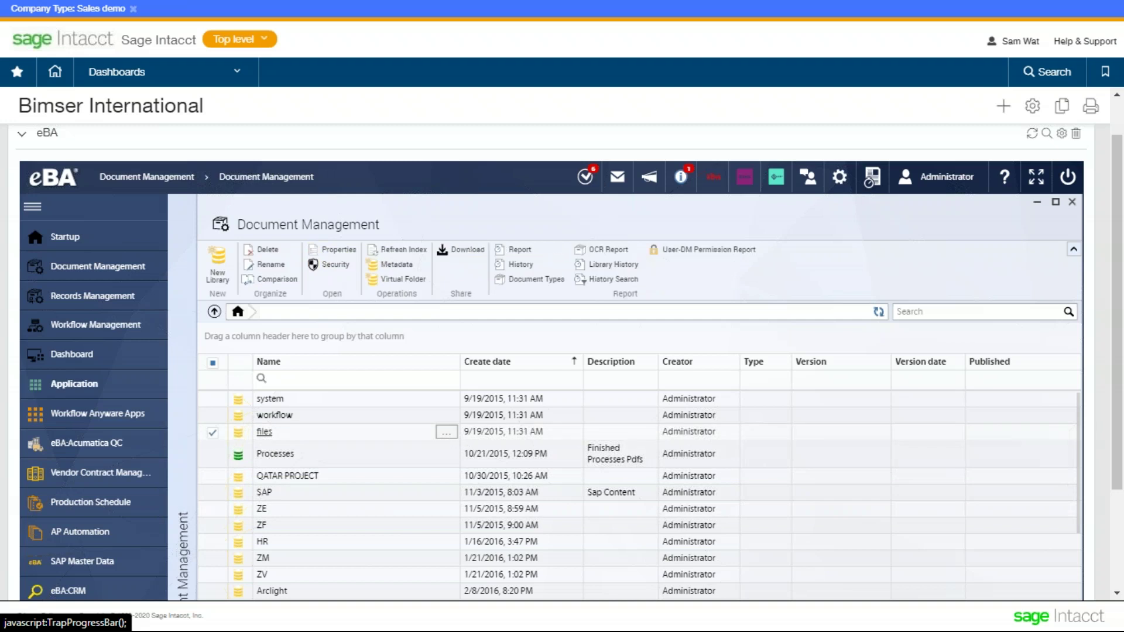
left_click(264, 432)
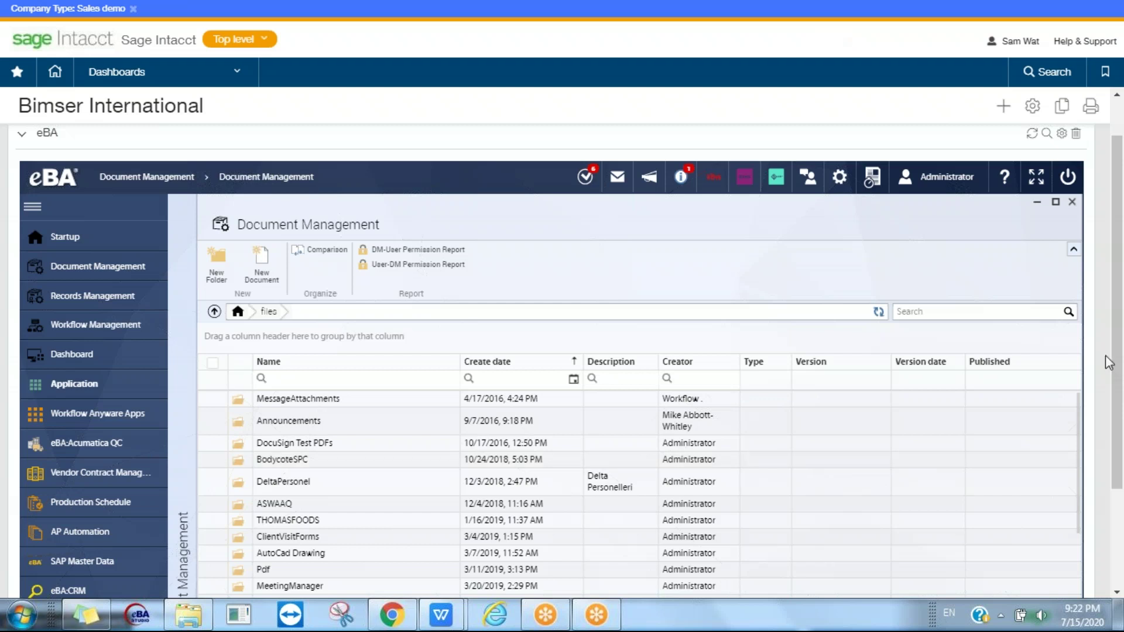
- Go into Test Folder Sam and open the logo.pdf document
scroll(1114, 399, "down", 1)
scroll(1114, 400, "down", 2)
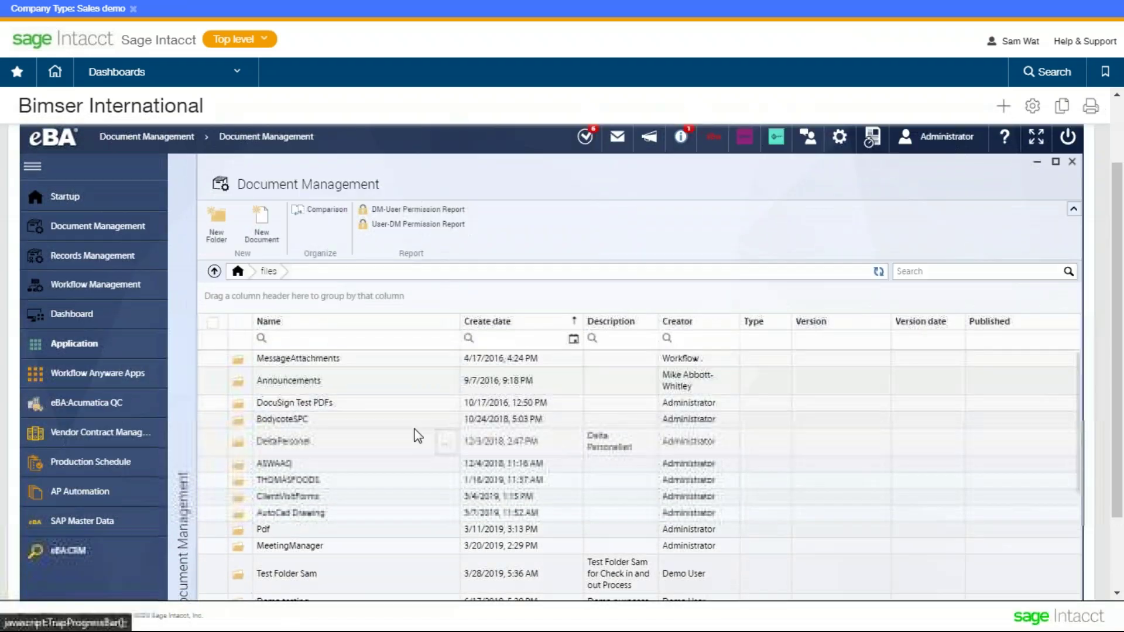
left_click(299, 574)
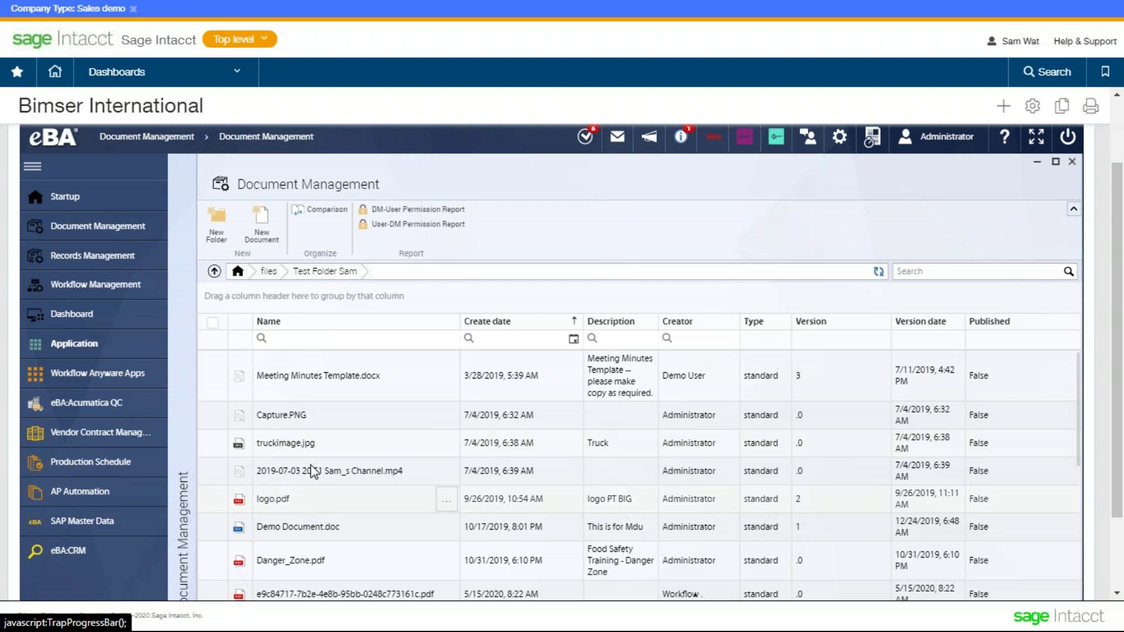
scroll(334, 469, "down", 3)
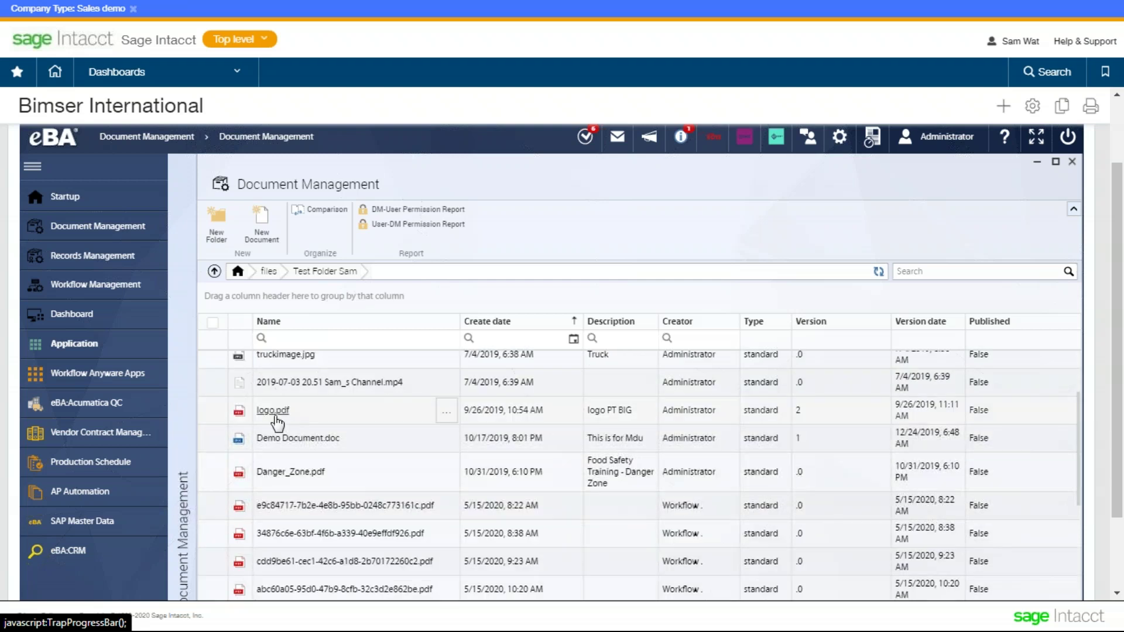
left_click(274, 413)
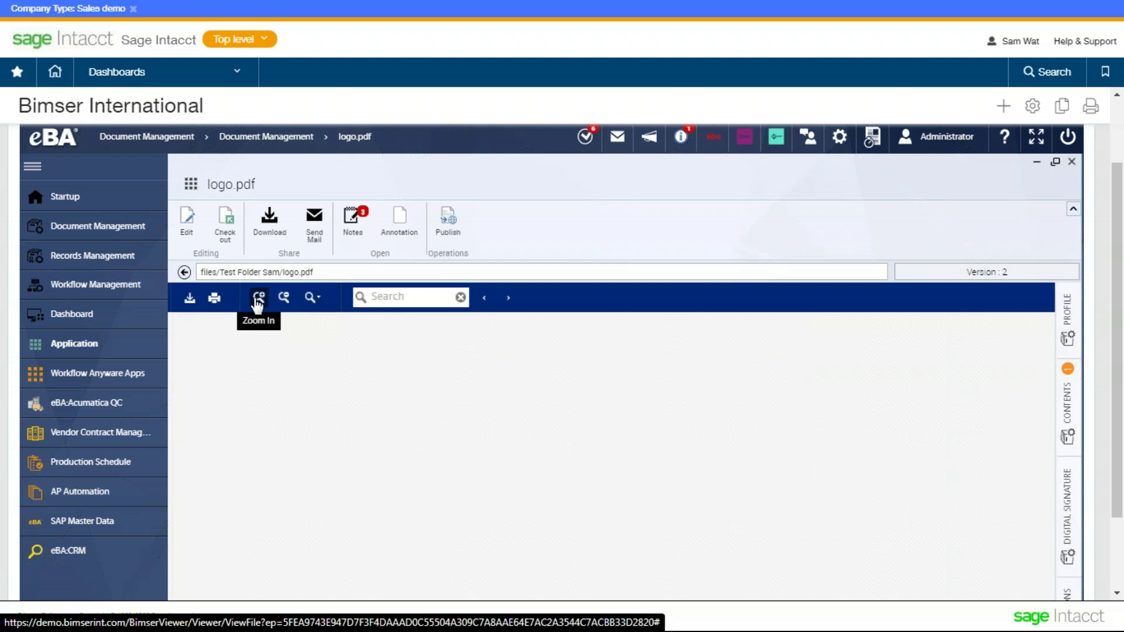
- Zoom the logo.pdf page in and out, then show its version history
left_click(258, 301)
left_click(258, 302)
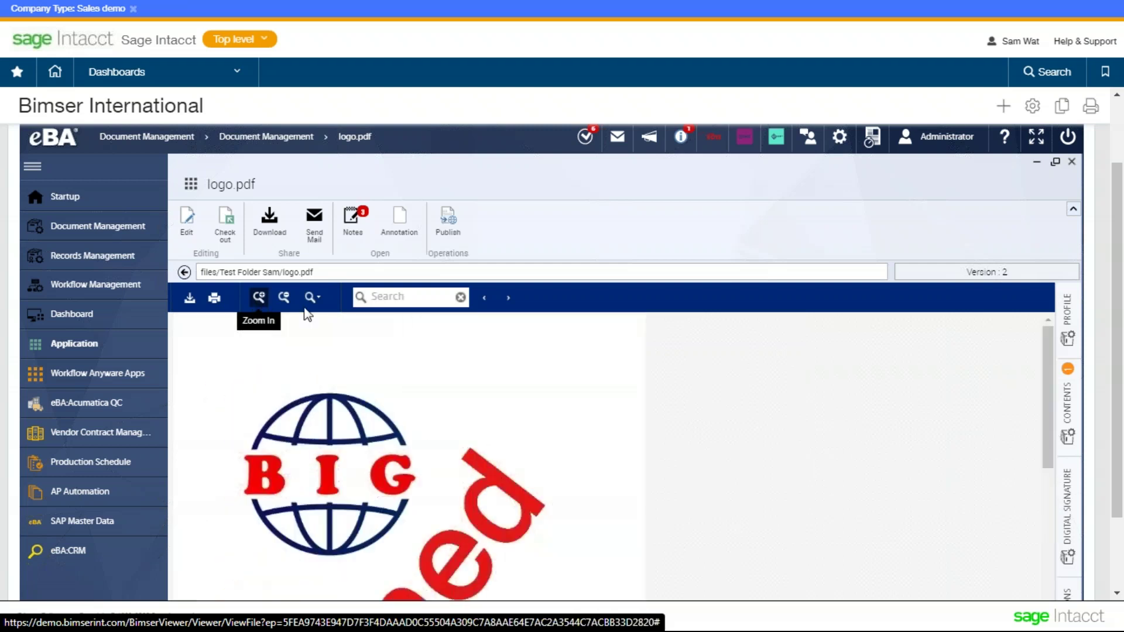
left_click(284, 297)
left_click(284, 298)
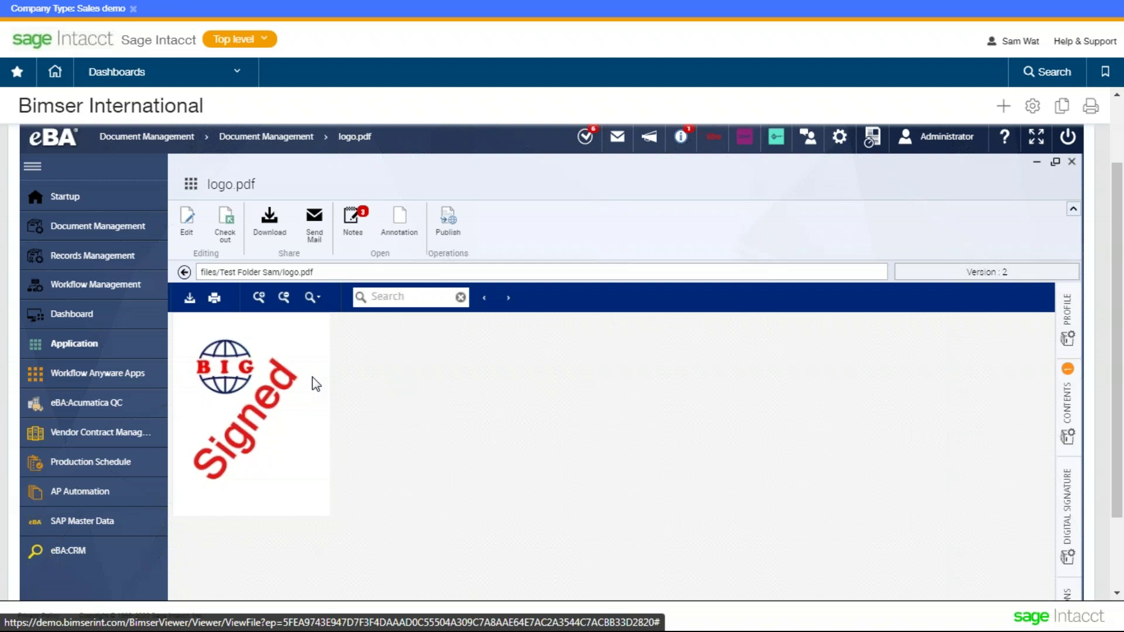
left_click(266, 308)
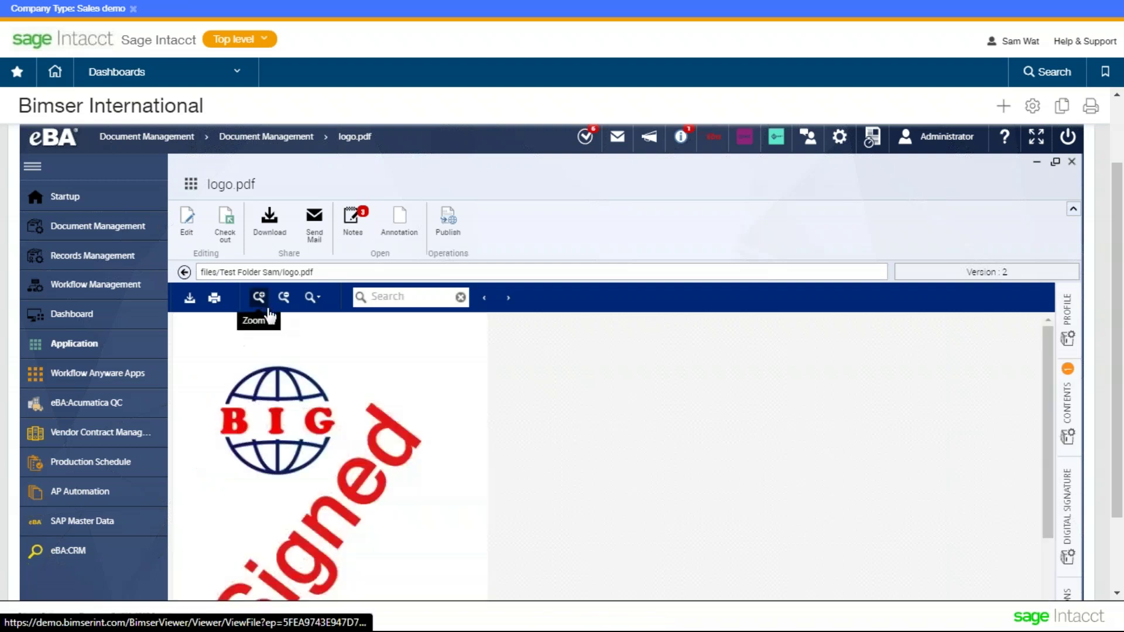
scroll(431, 439, "down", 2)
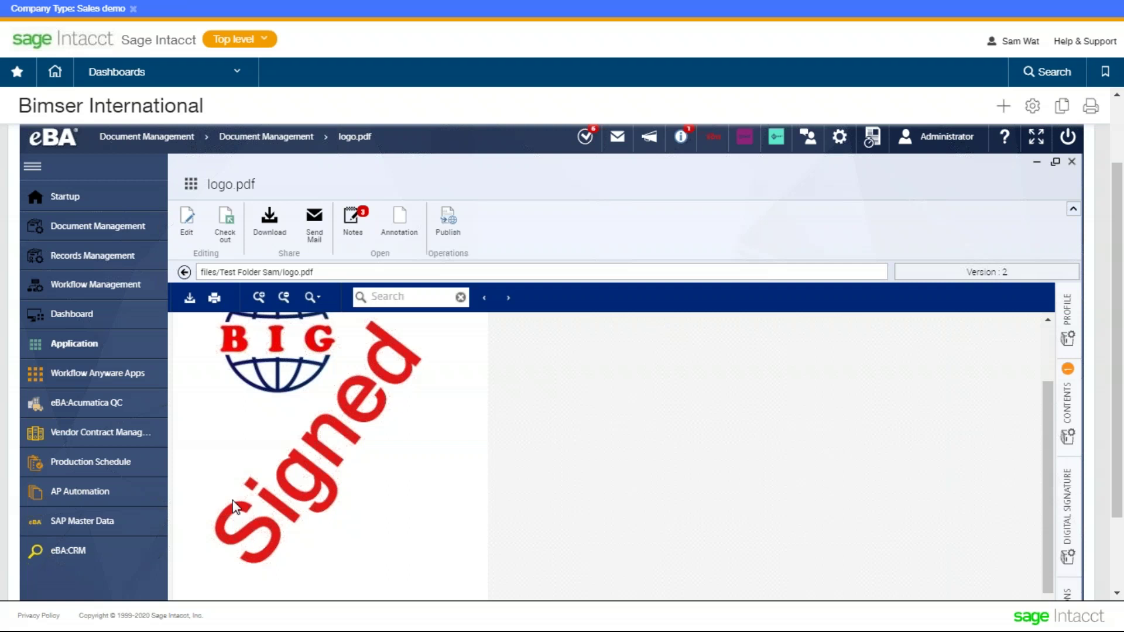
left_click(968, 273)
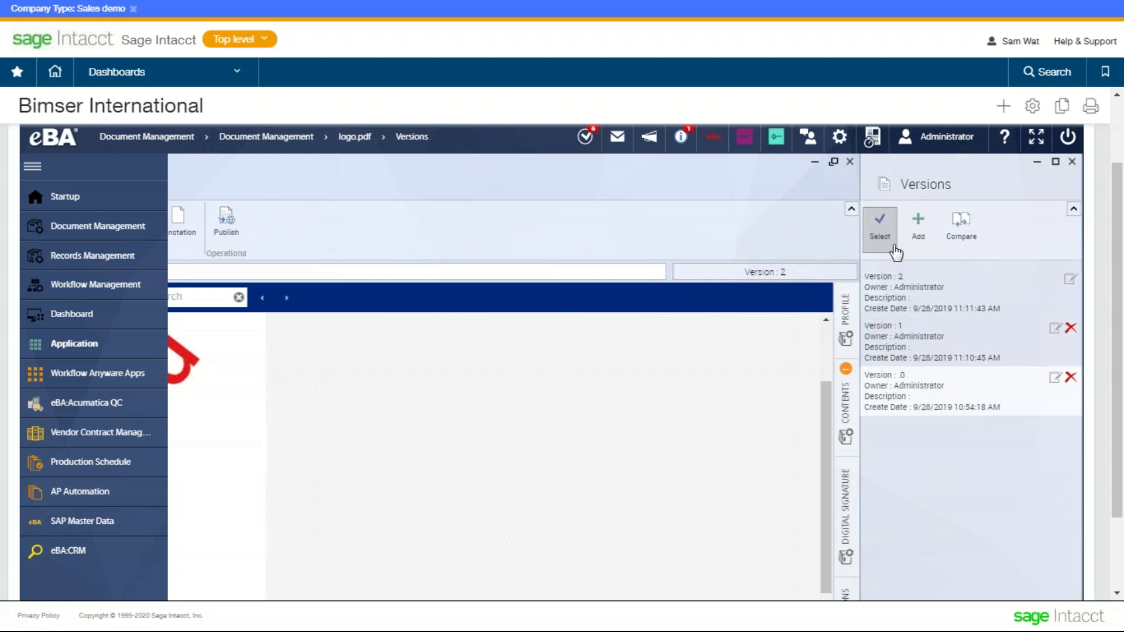
- View version .0 of logo.pdf, then close its preview
scroll(978, 216, "down", 2)
scroll(983, 234, "up", 3)
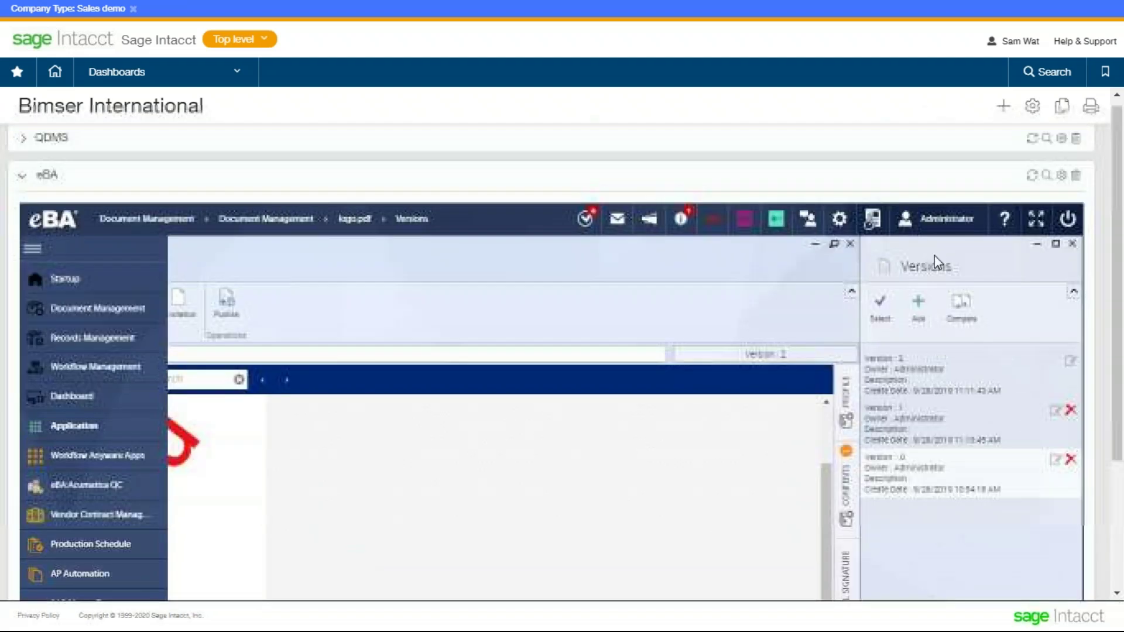
scroll(911, 276, "down", 2)
left_click(878, 238)
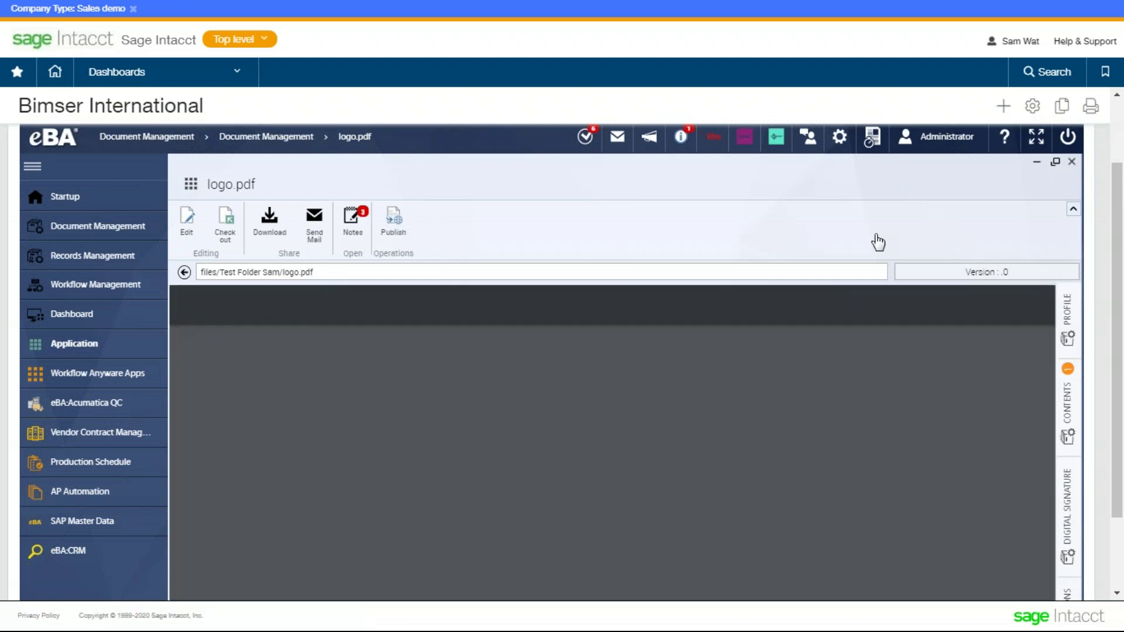
scroll(585, 496, "down", 1)
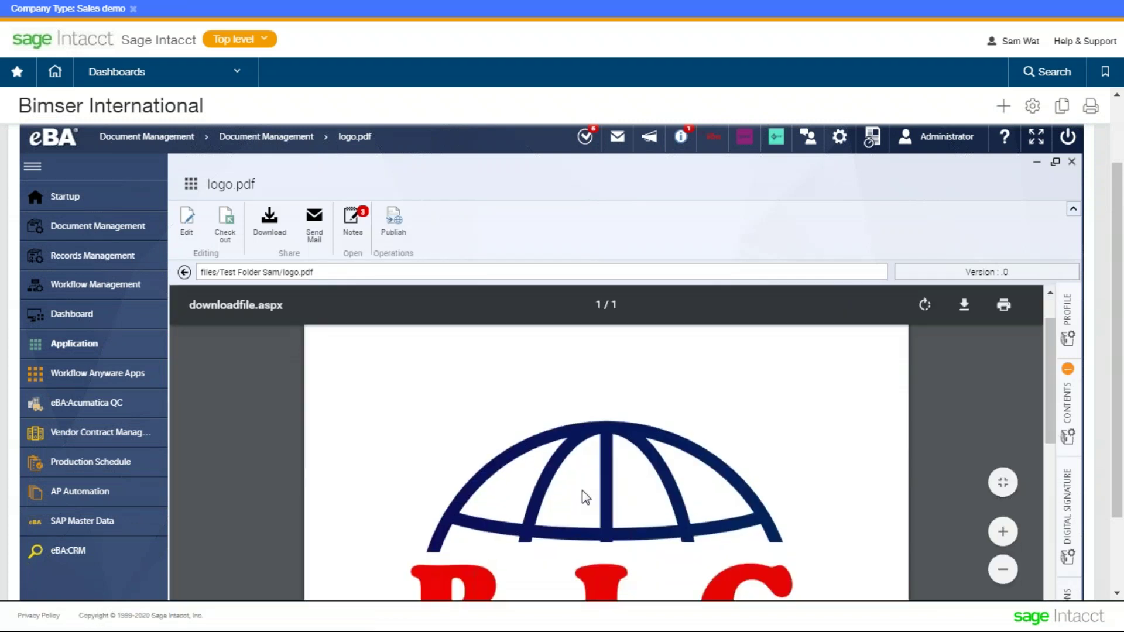
scroll(582, 490, "down", 3)
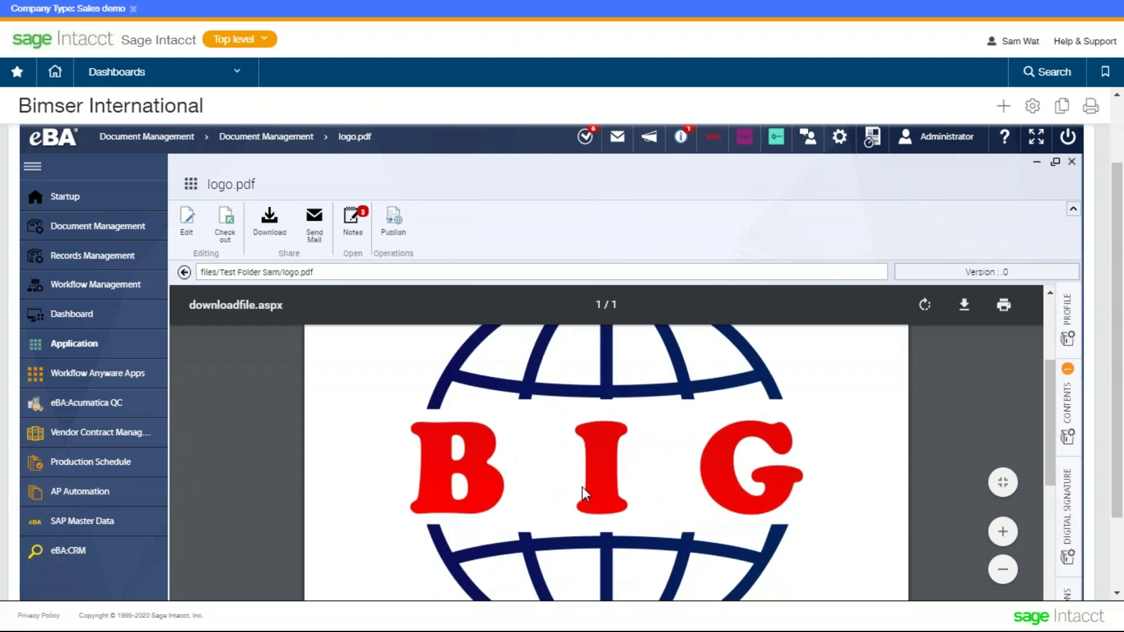
left_click(414, 180)
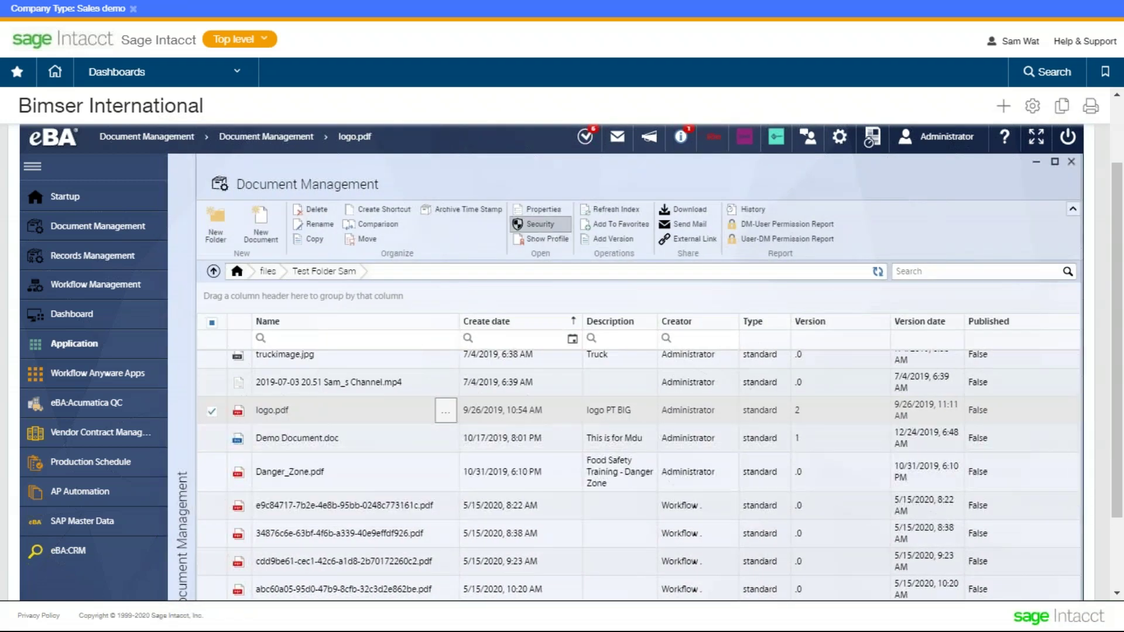
- Open logo.pdf's security permissions and expand the View permission's sub-permissions
left_click(539, 224)
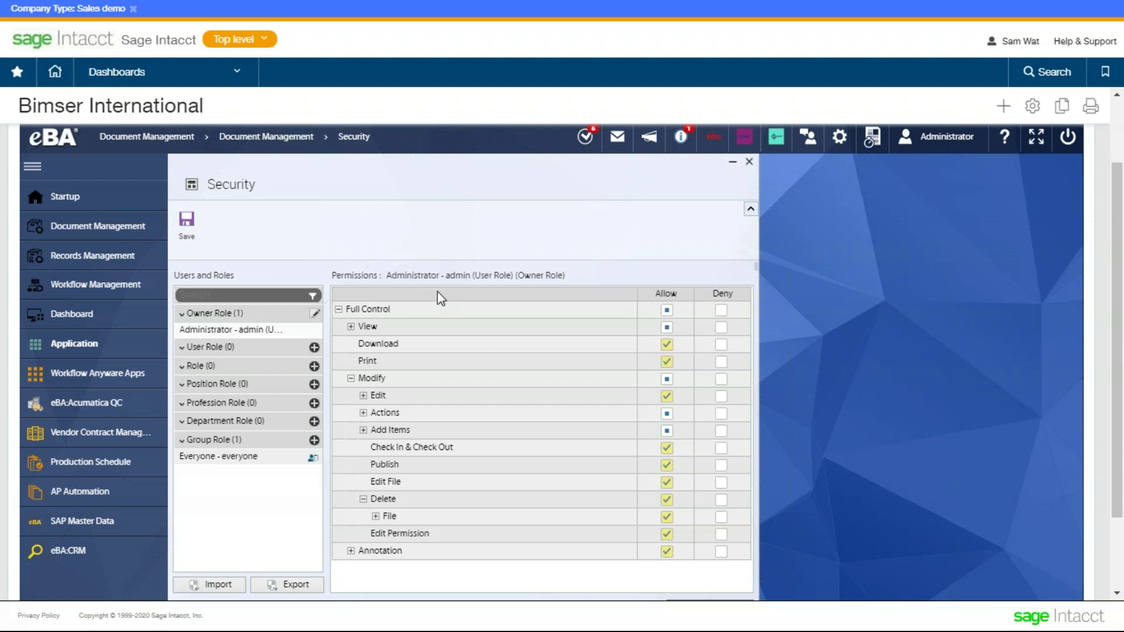
left_click(350, 326)
scroll(563, 329, "down", 2)
scroll(561, 329, "up", 2)
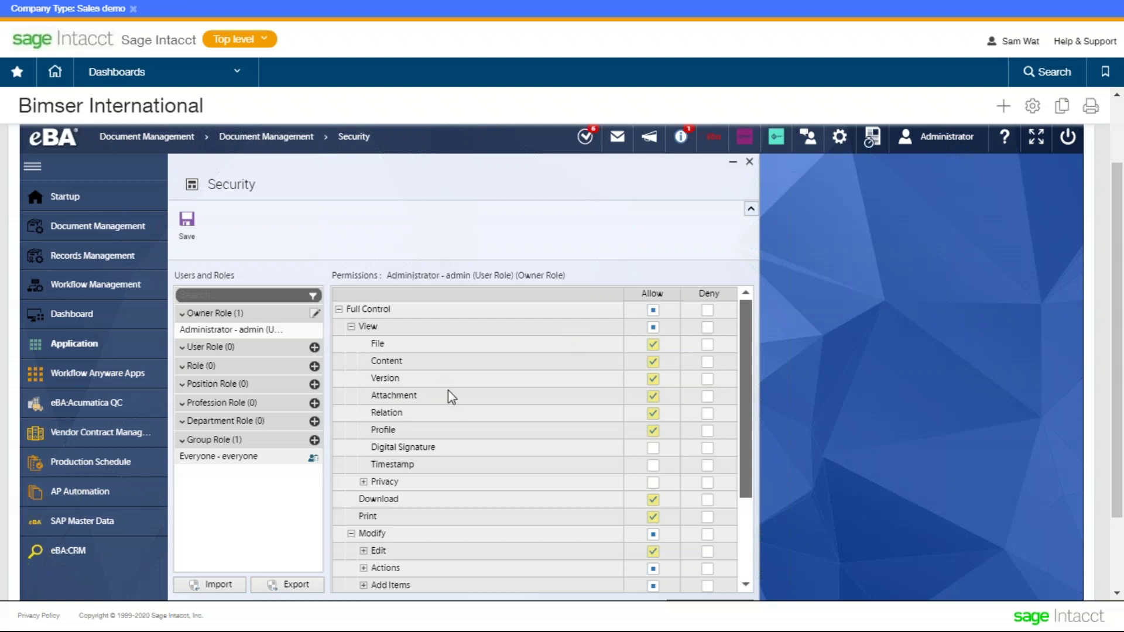
scroll(448, 391, "down", 2)
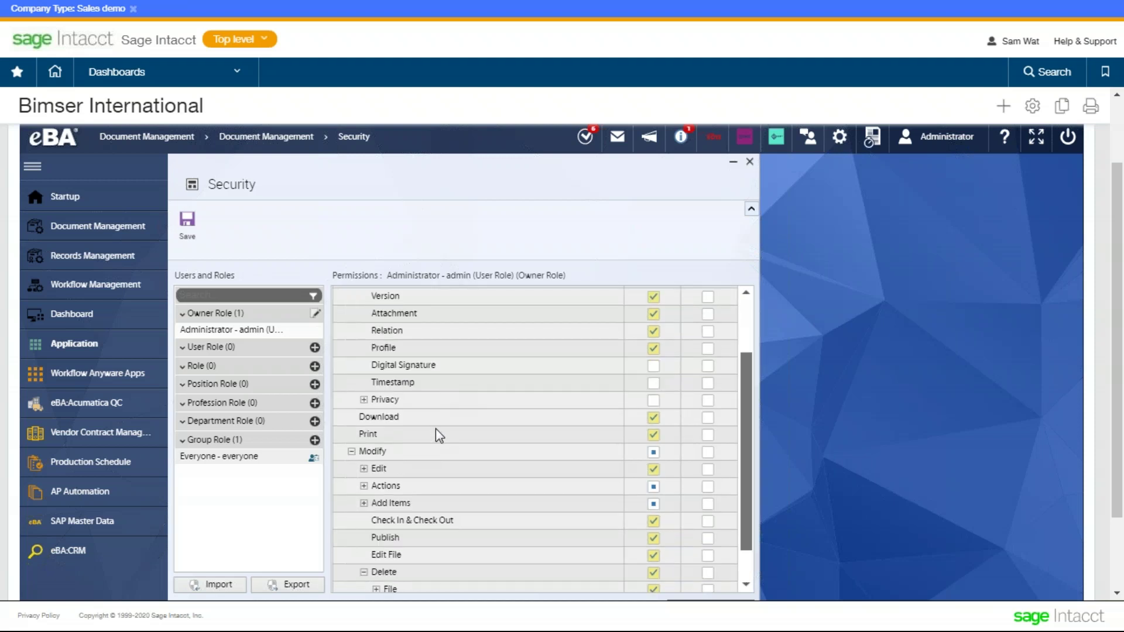
scroll(436, 429, "down", 1)
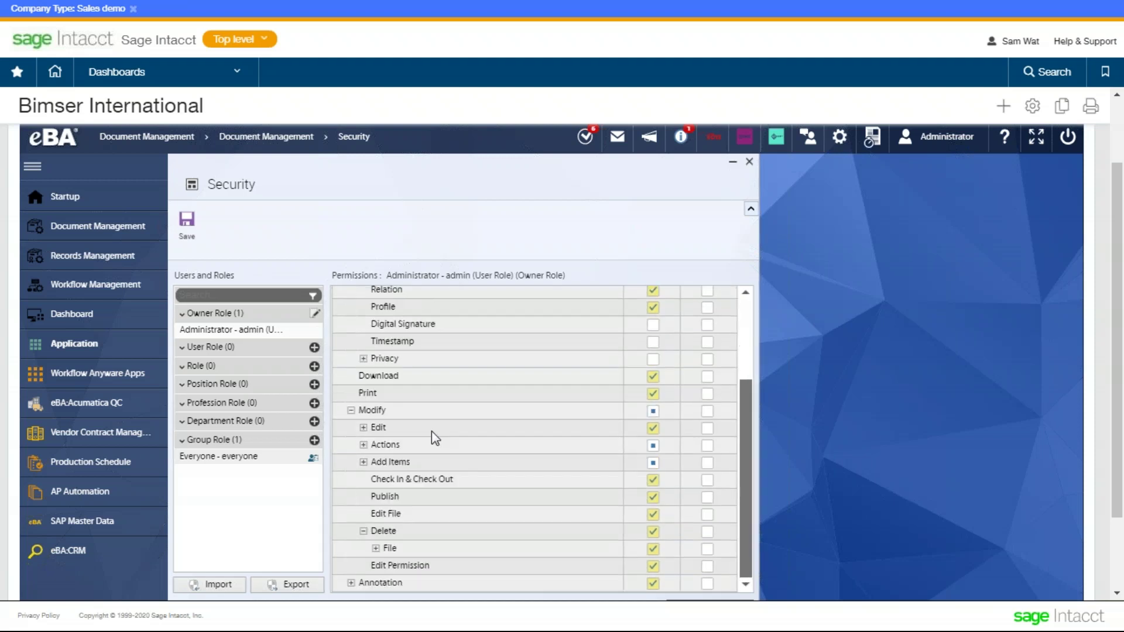
- Expand and review the Actions rights, then close the Security settings
left_click(363, 444)
scroll(433, 468, "down", 2)
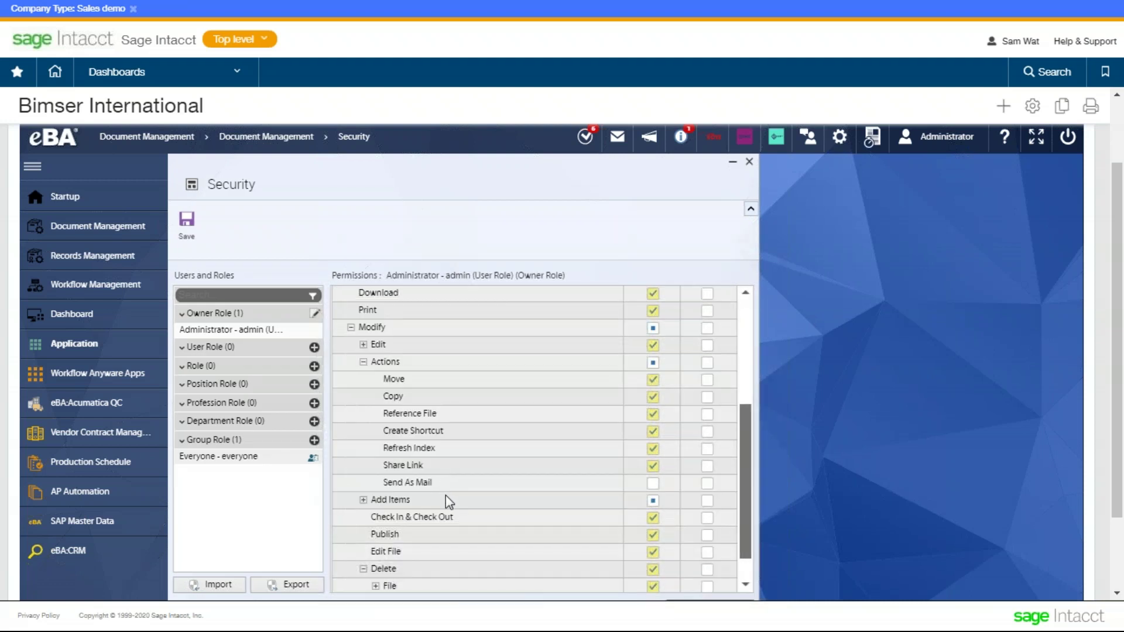
scroll(436, 532, "down", 1)
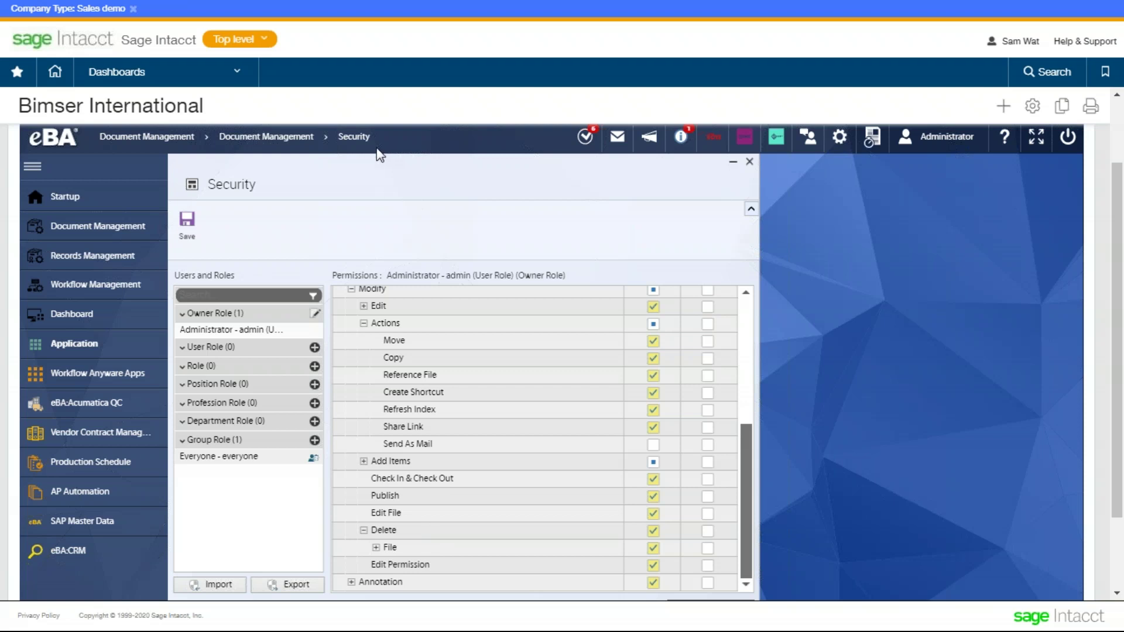
left_click(749, 162)
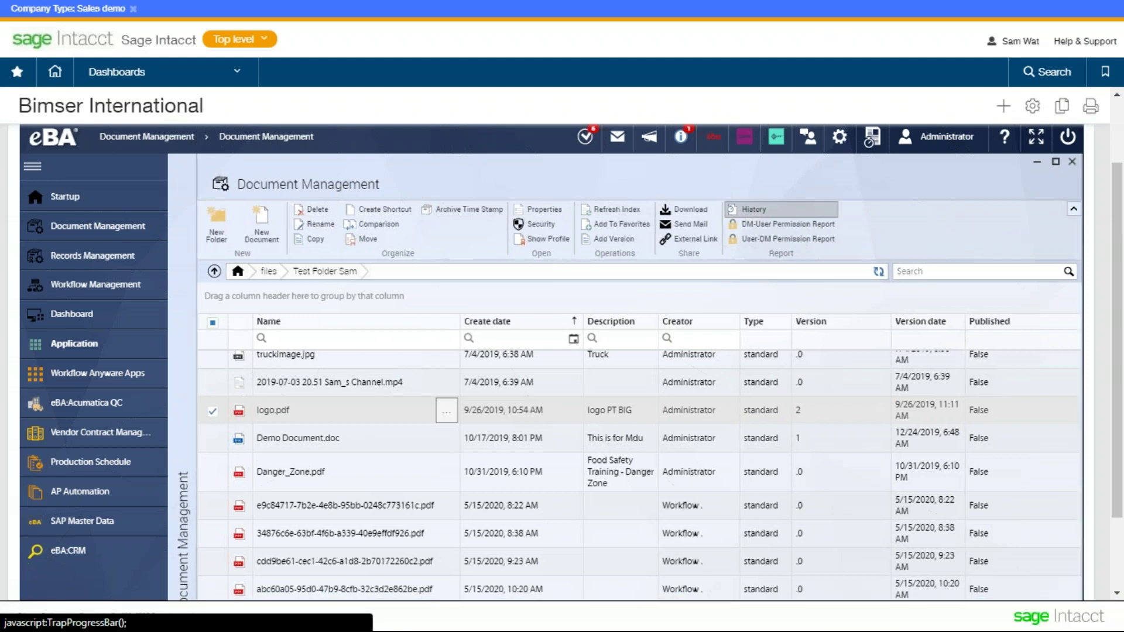
left_click(753, 209)
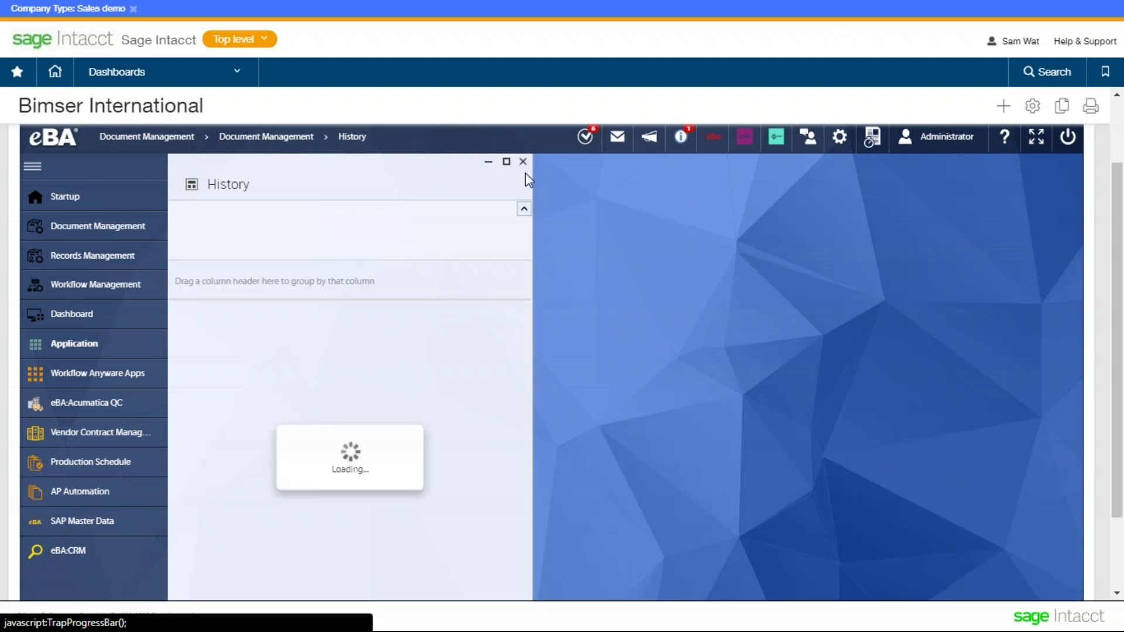
left_click(507, 163)
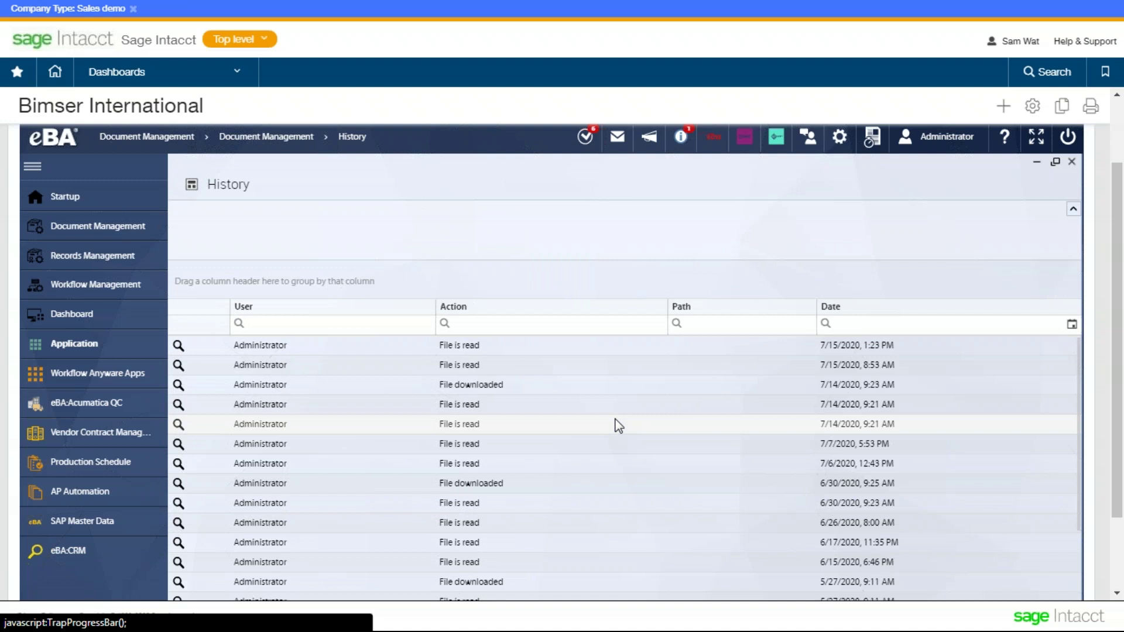
scroll(618, 425, "down", 2)
scroll(619, 425, "up", 5)
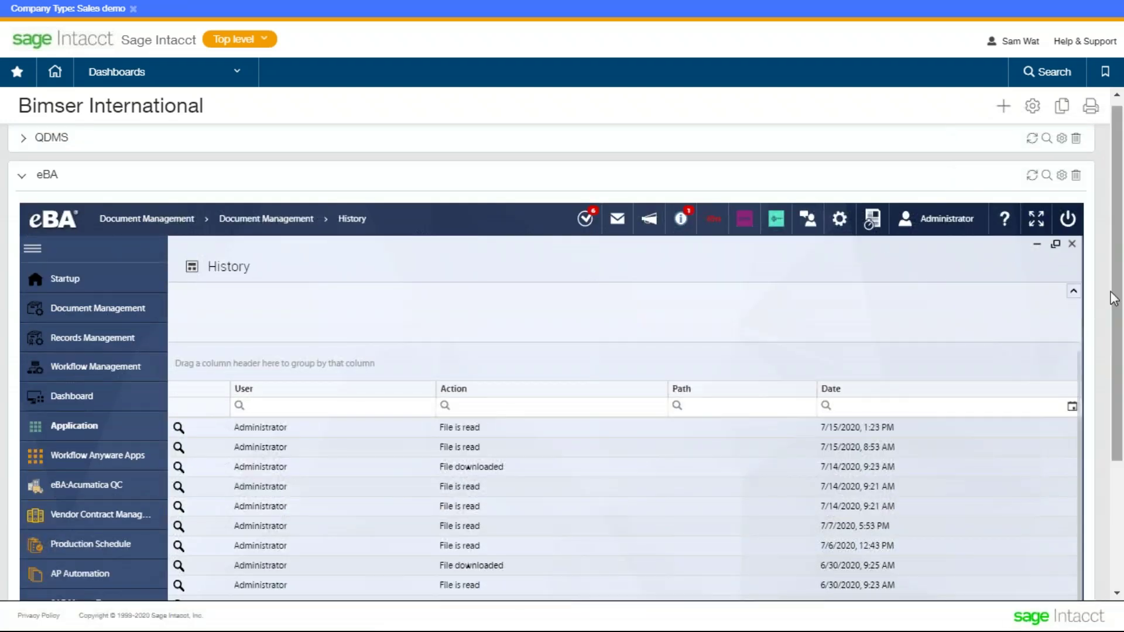
scroll(1114, 298, "down", 3)
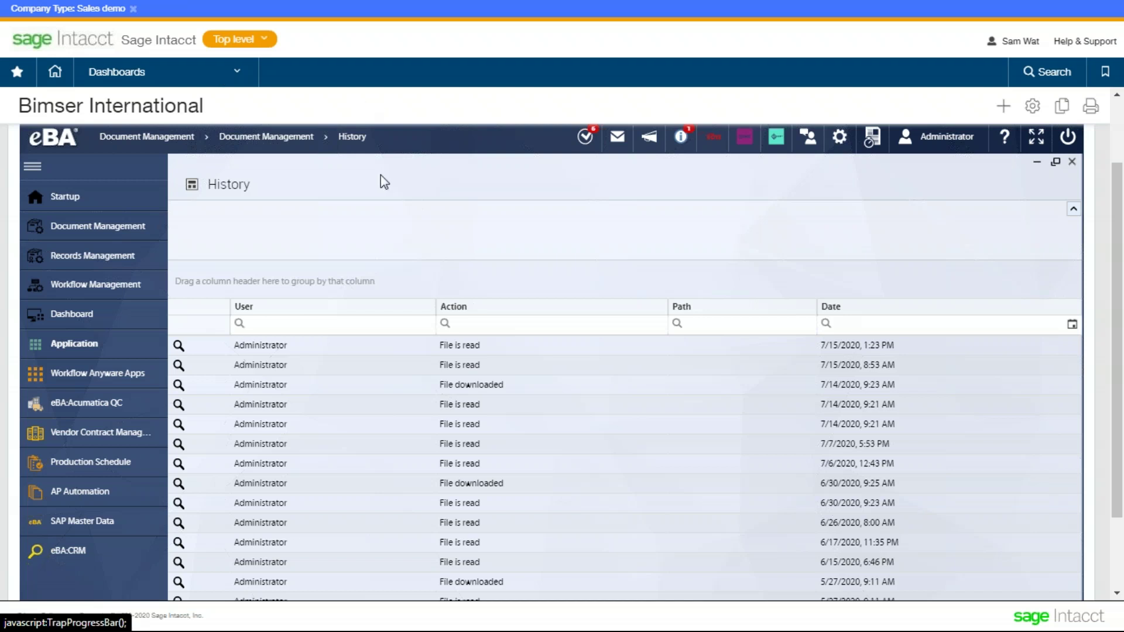
left_click_drag(381, 180, 1023, 190)
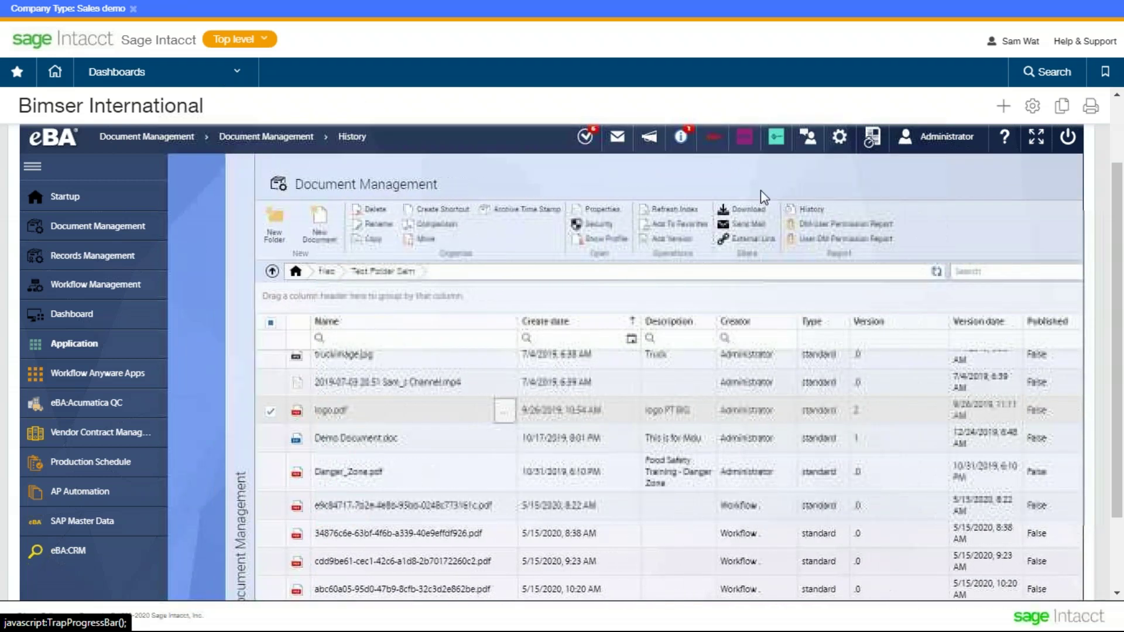
- Select the Invoice library in Records Management and open its Properties panel
left_click(133, 269)
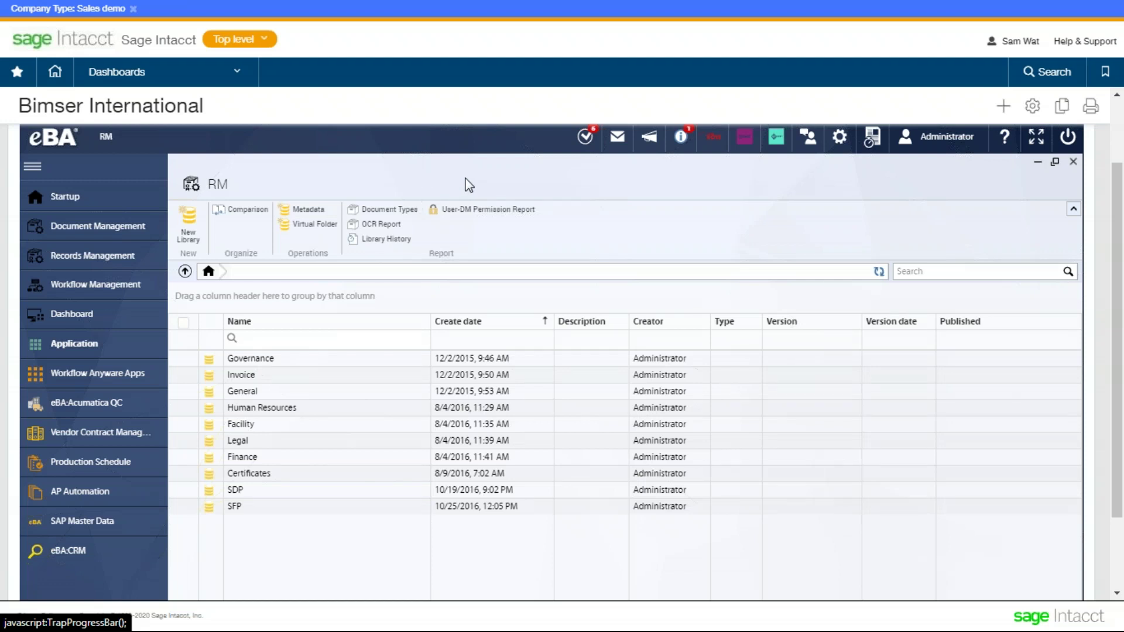
left_click(183, 375)
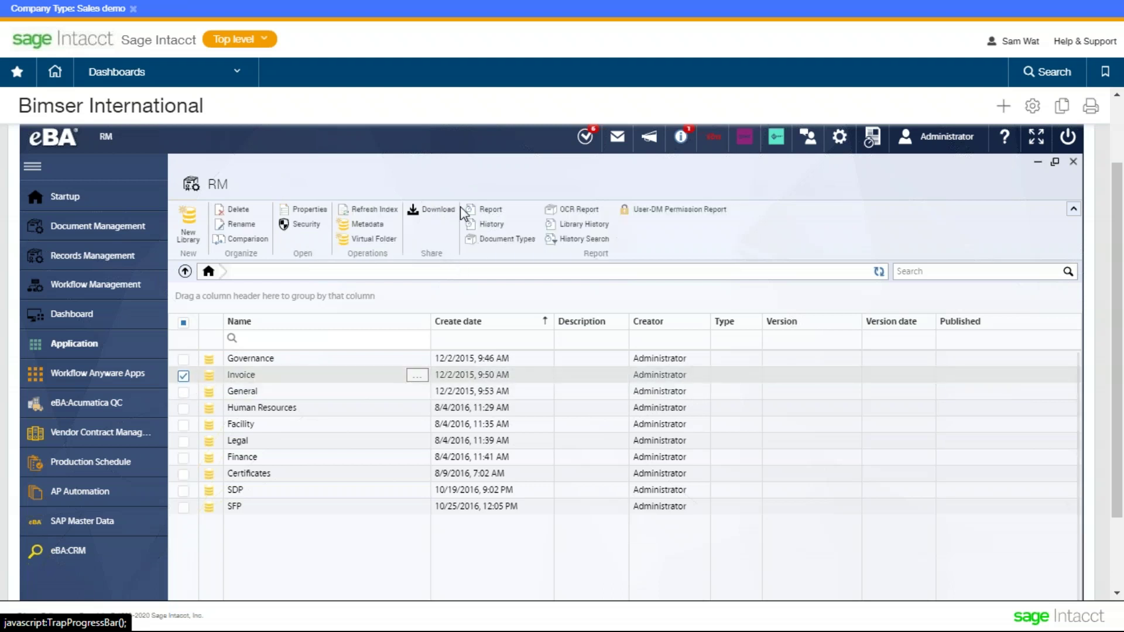
left_click(299, 218)
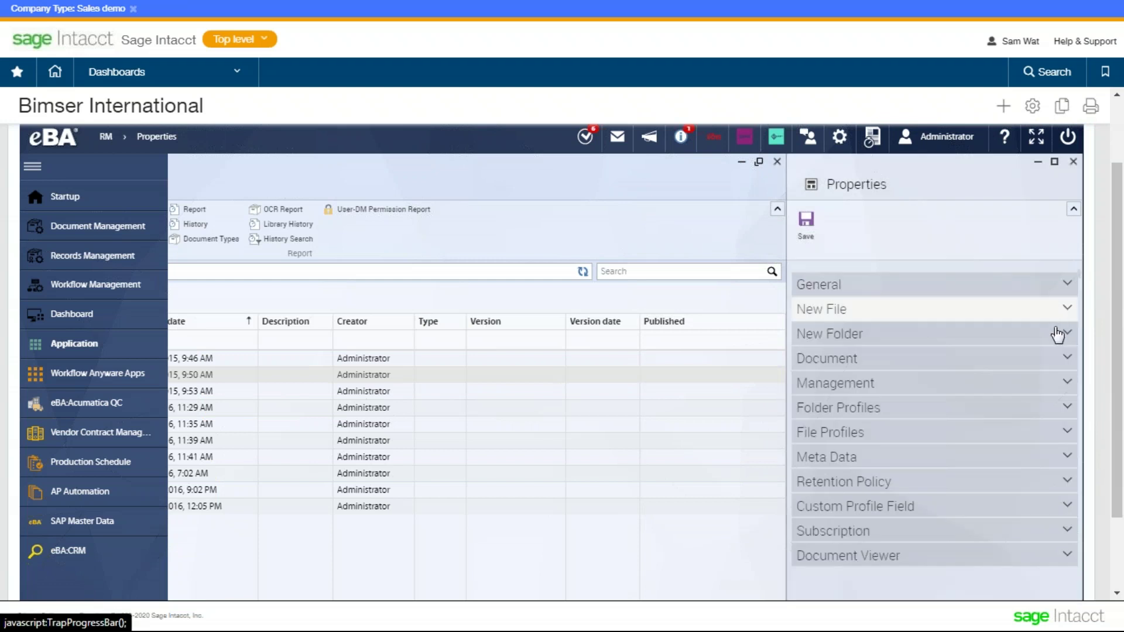
- Under Retention Policy, set Retention Period(Month) to 120 instead of 100 and save
left_click(957, 487)
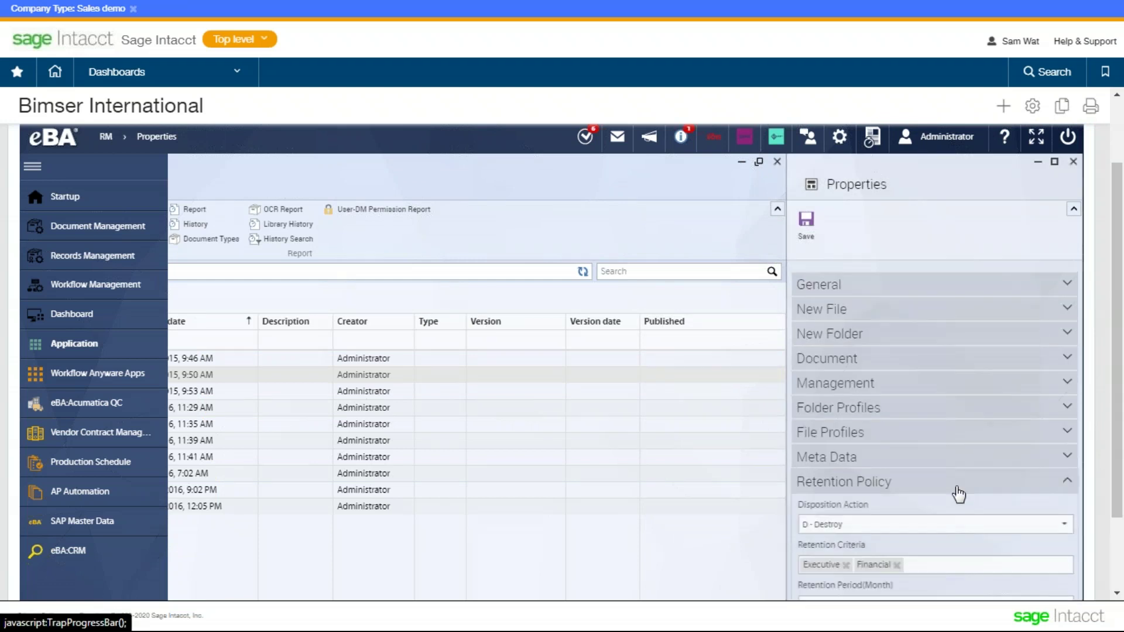
scroll(954, 491, "down", 4)
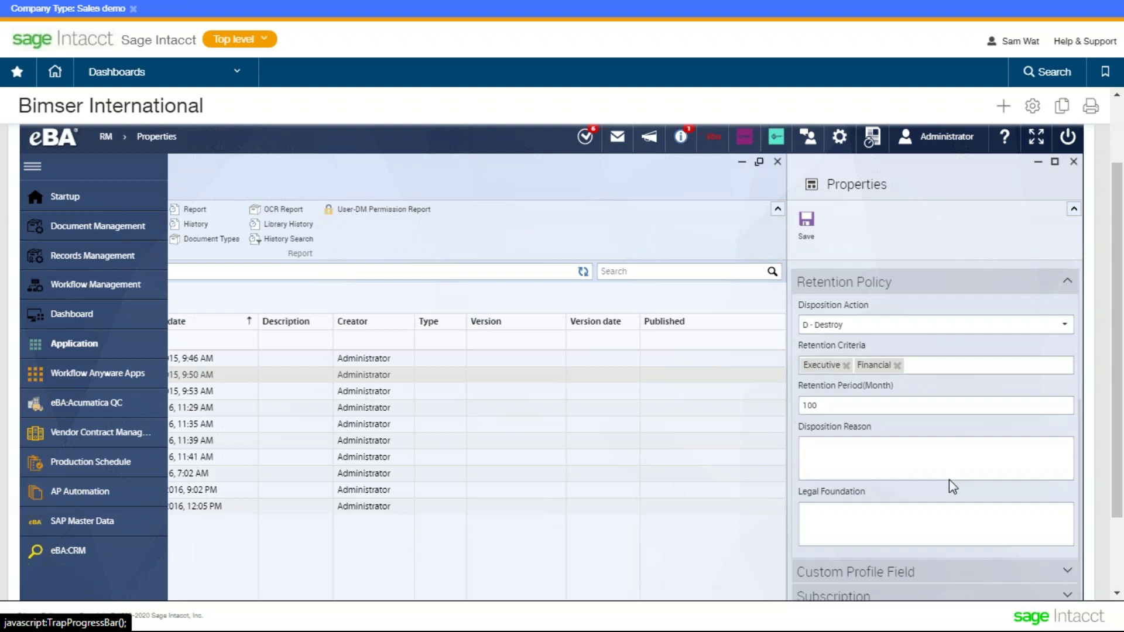
scroll(913, 474, "up", 2)
scroll(878, 457, "down", 2)
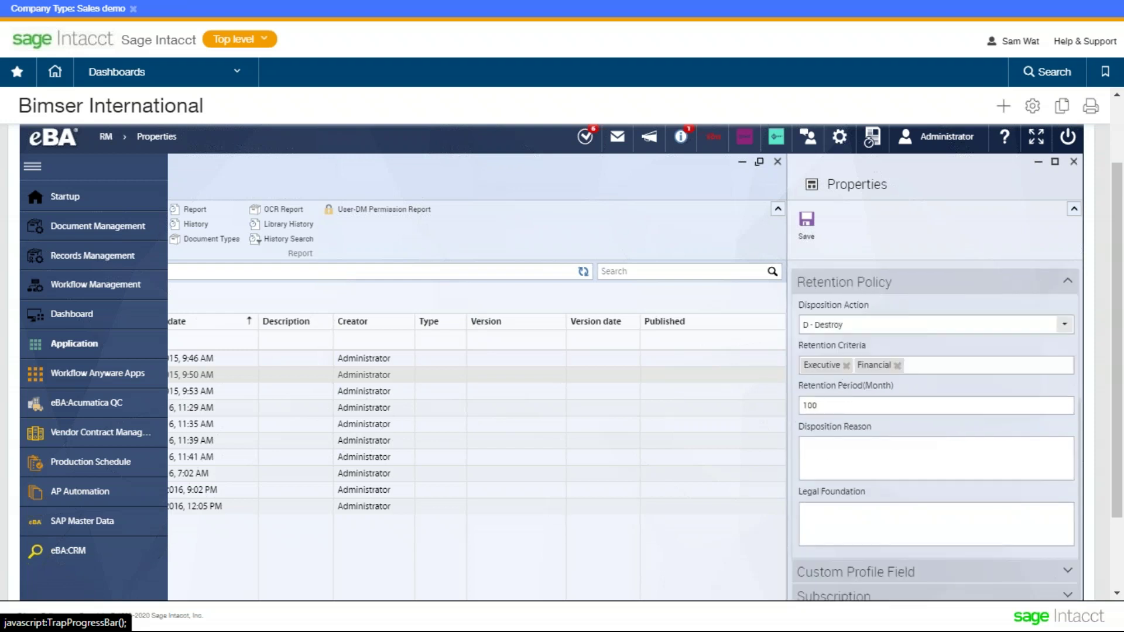
double_click(836, 405)
type("120")
left_click(948, 471)
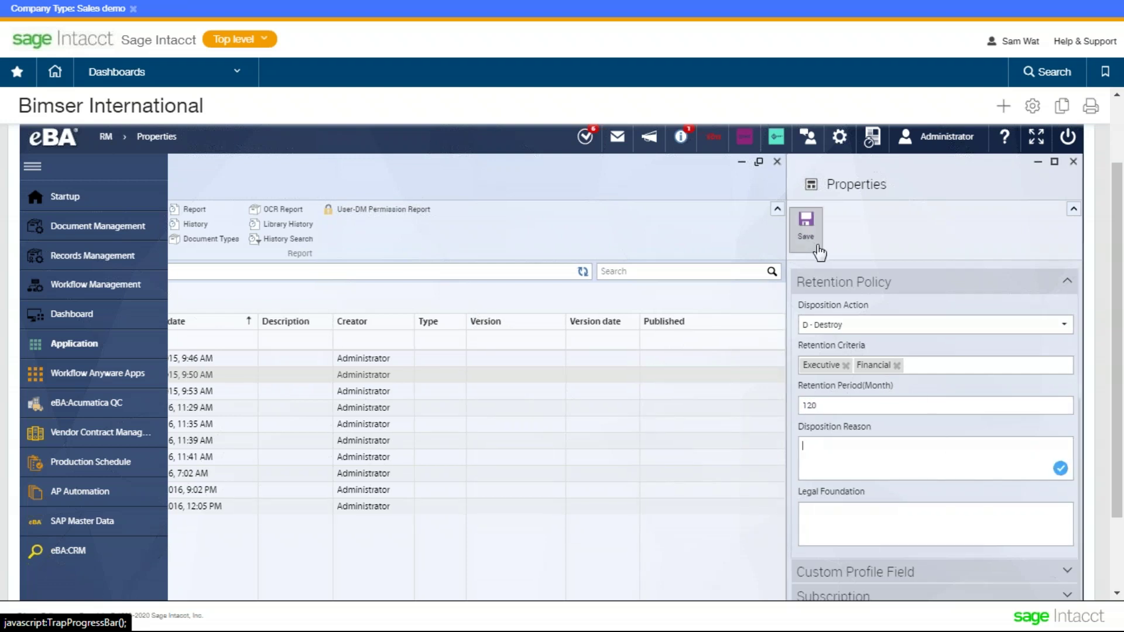
left_click(1073, 162)
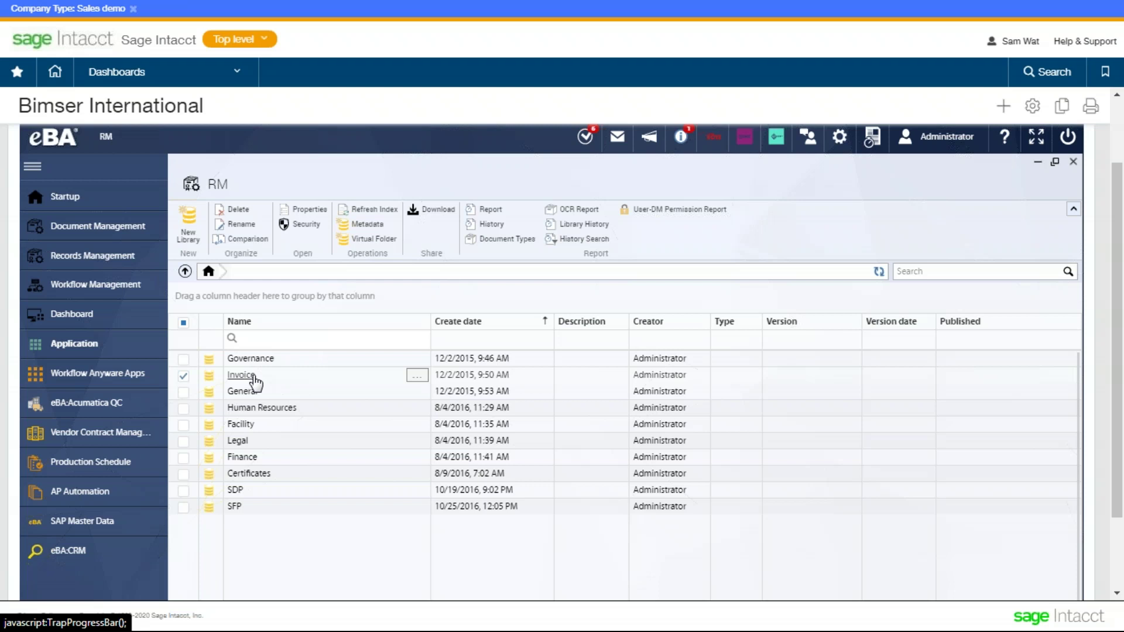
- Select the Invoice library row
left_click(252, 378)
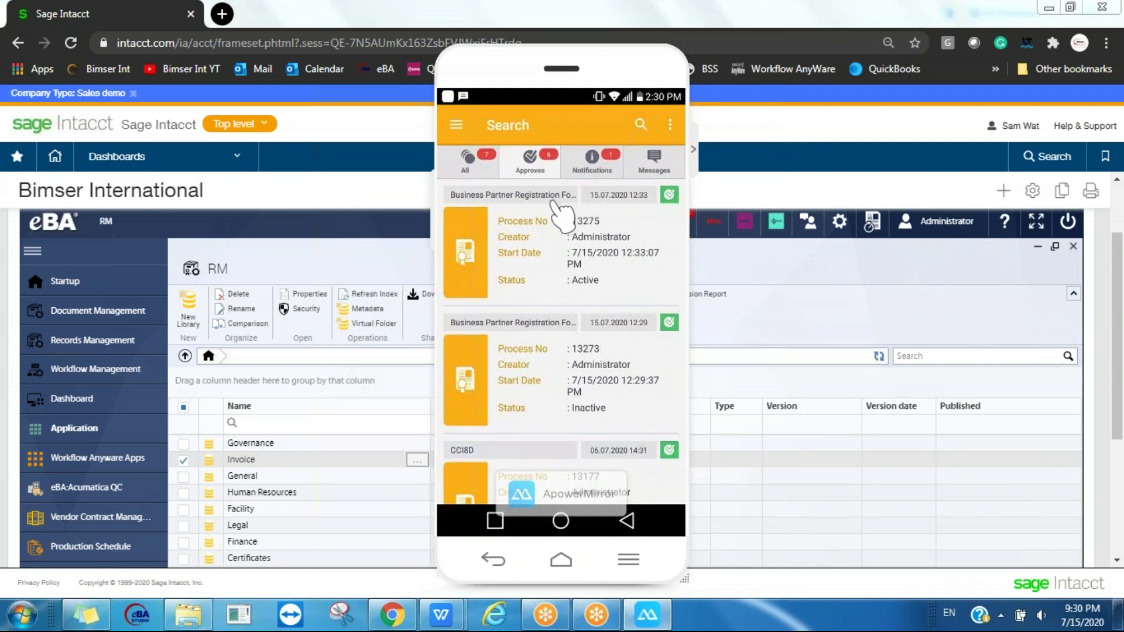
- Scroll the Approves list, view Notifications, then open the eBA Mobile Main Menu drawer
scroll(559, 206, "down", 5)
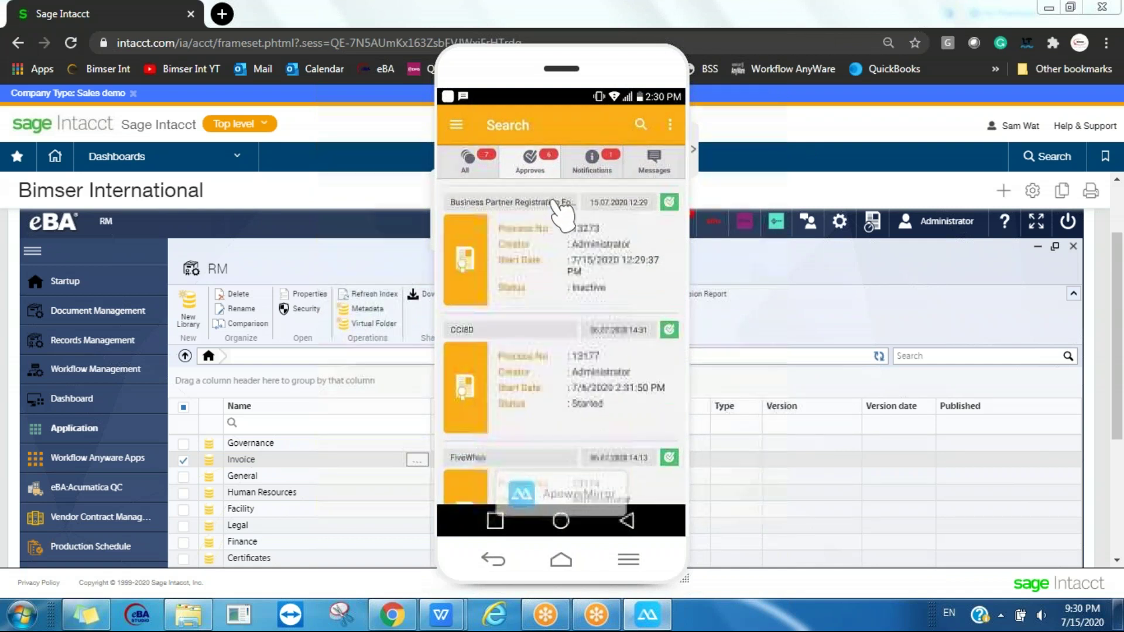
scroll(499, 338, "down", 1)
left_click_drag(498, 338, 502, 334)
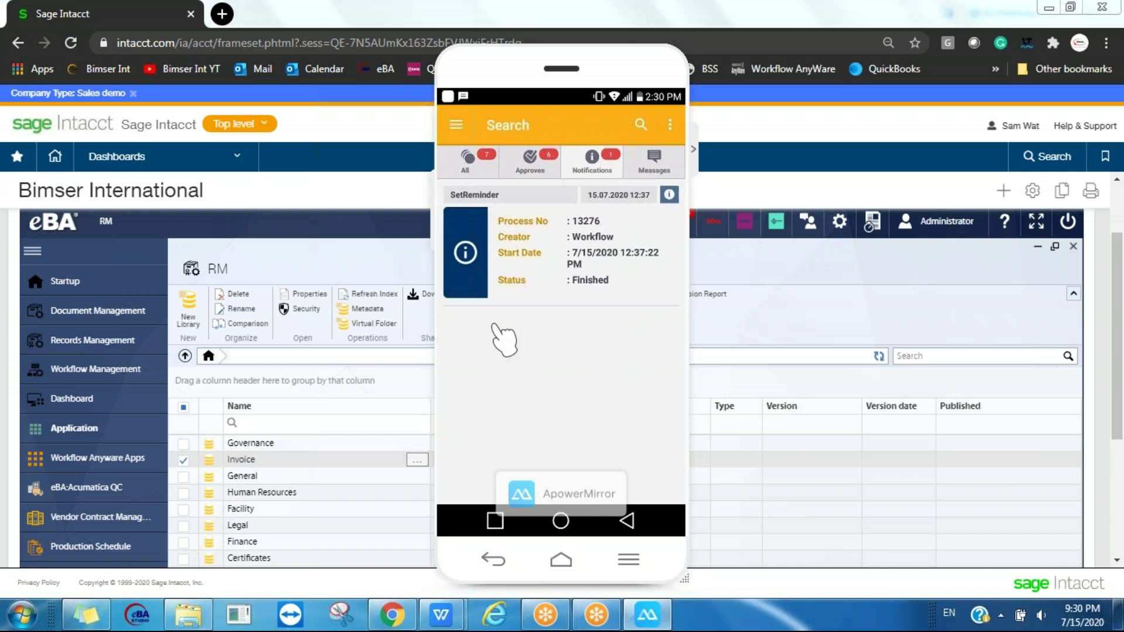
left_click_drag(445, 331, 476, 326)
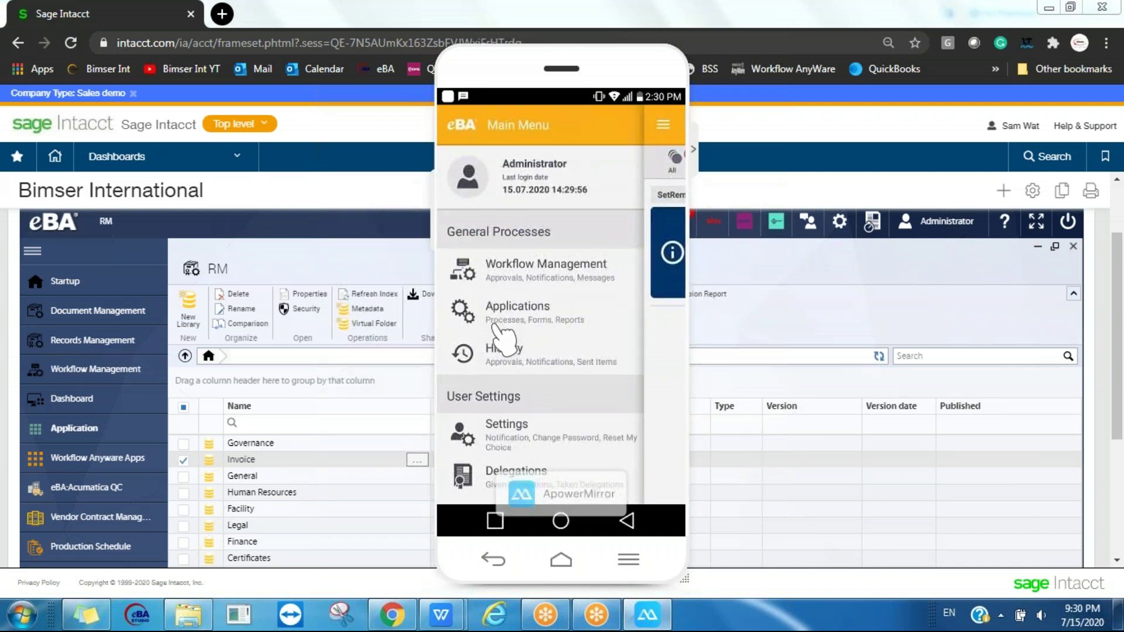
- Go through Applications, eBA: ERP and eBA:CRM to load a blank Opportunity Form
left_click(500, 331)
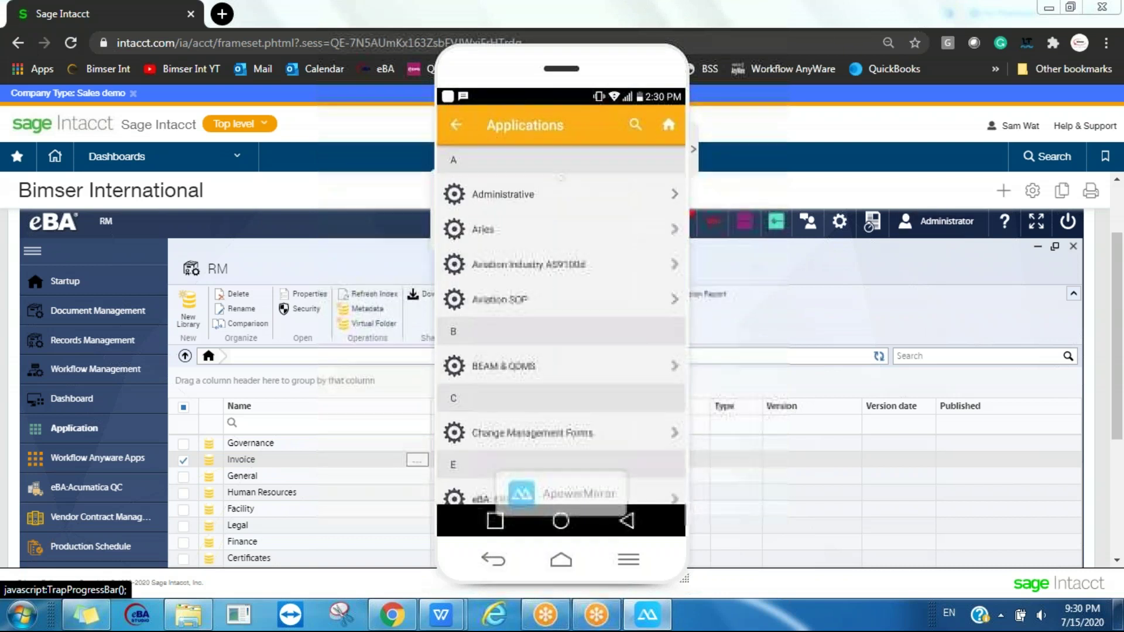
scroll(561, 322, "down", 5)
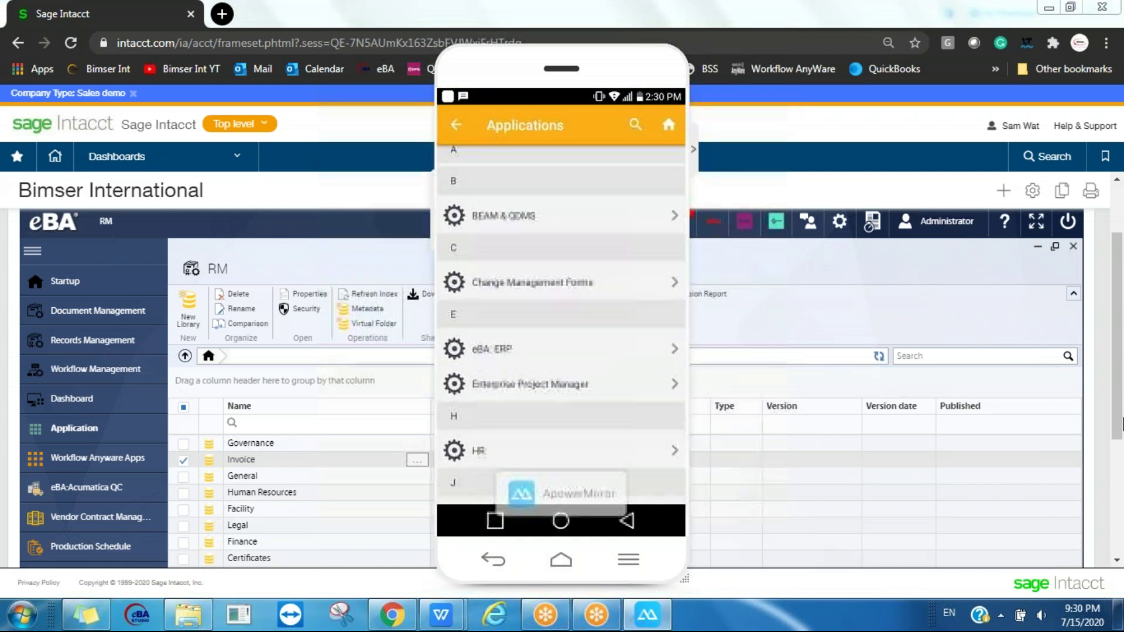
left_click(492, 288)
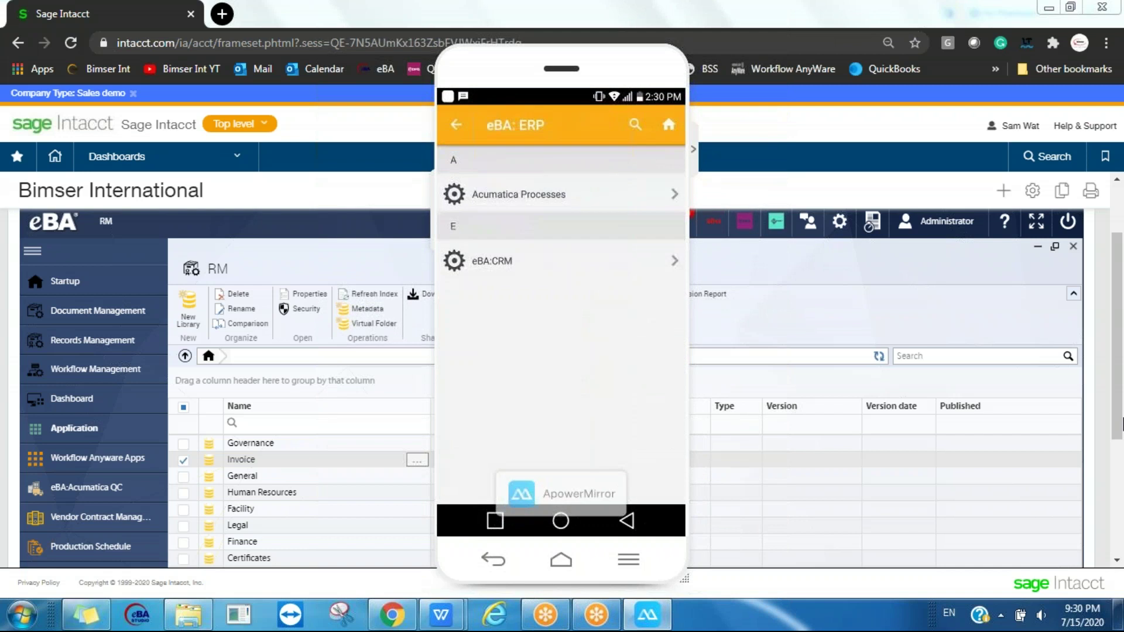
left_click(491, 260)
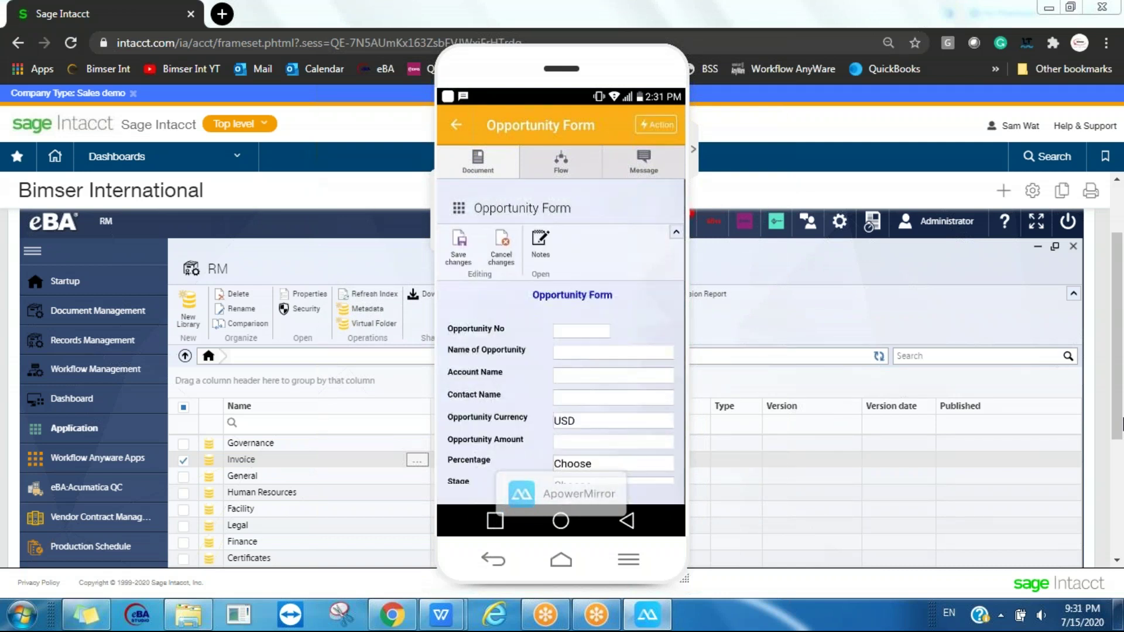
scroll(561, 398, "down", 2)
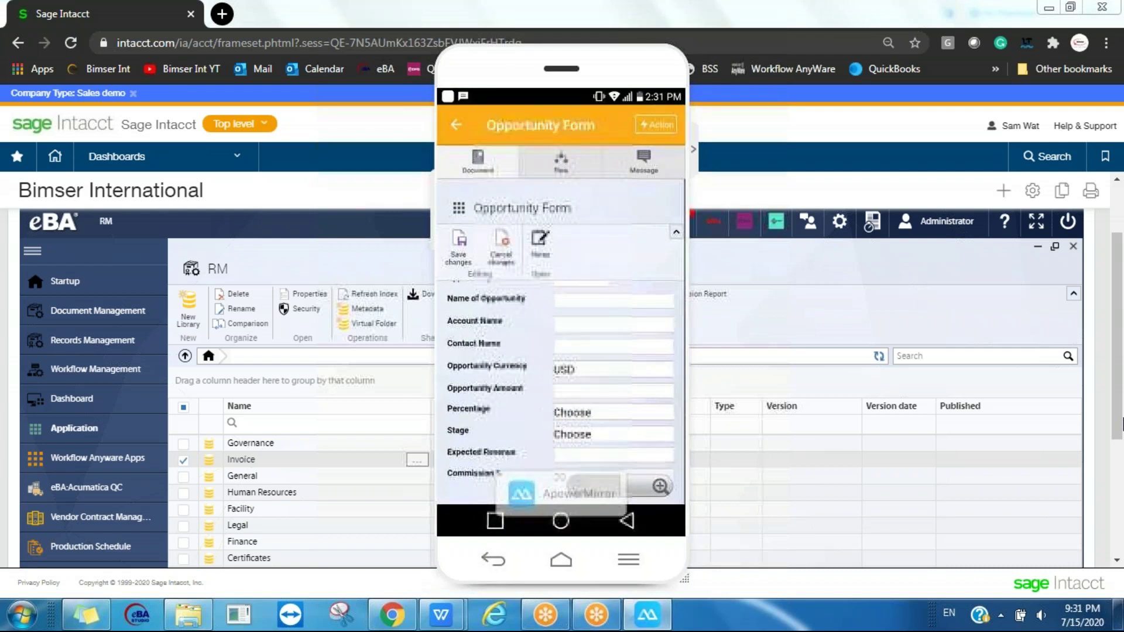